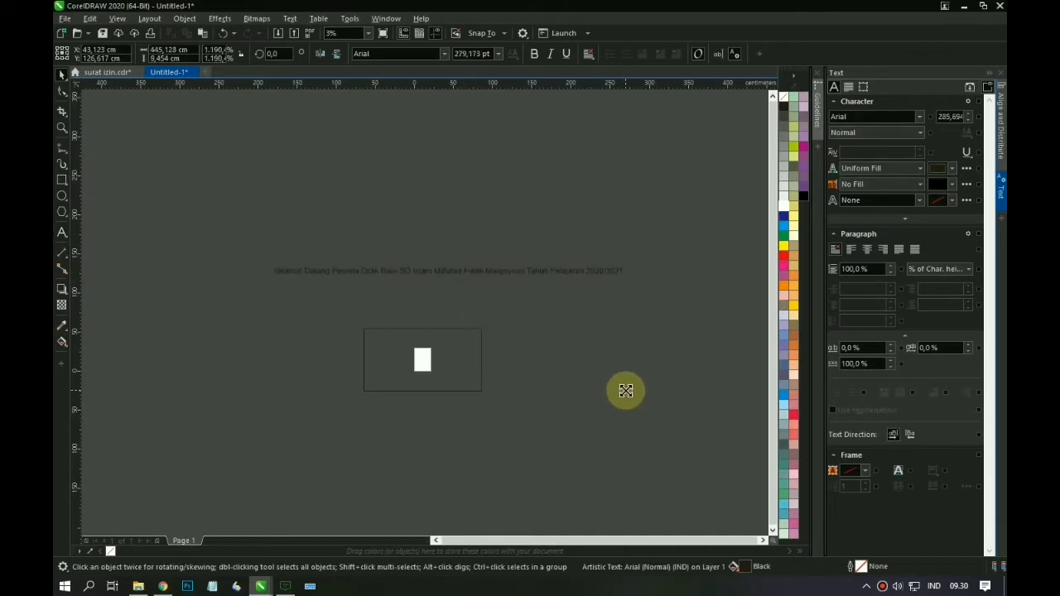
Split the long text into three separate lines: "Selamat Datang", "Peserta Didik Baru SD Islam Miftahul Falah Margoyoso" and "Tahun Pelajaran 2020/2021".
{"action": "key", "text": "z"}
{"action": "left_click_drag", "start_coordinate": [206, 244], "coordinate": [695, 428]}
{"action": "key", "text": "space"}
{"action": "left_click", "coordinate": [263, 225]}
{"action": "double_click", "coordinate": [260, 225]}
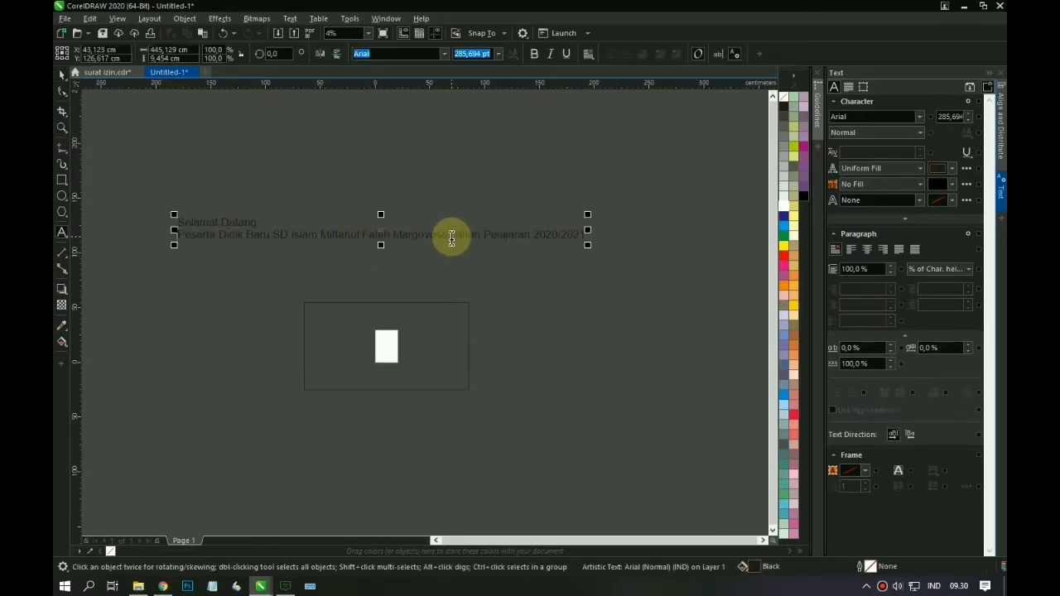
{"action": "key", "text": "ctrl+v"}
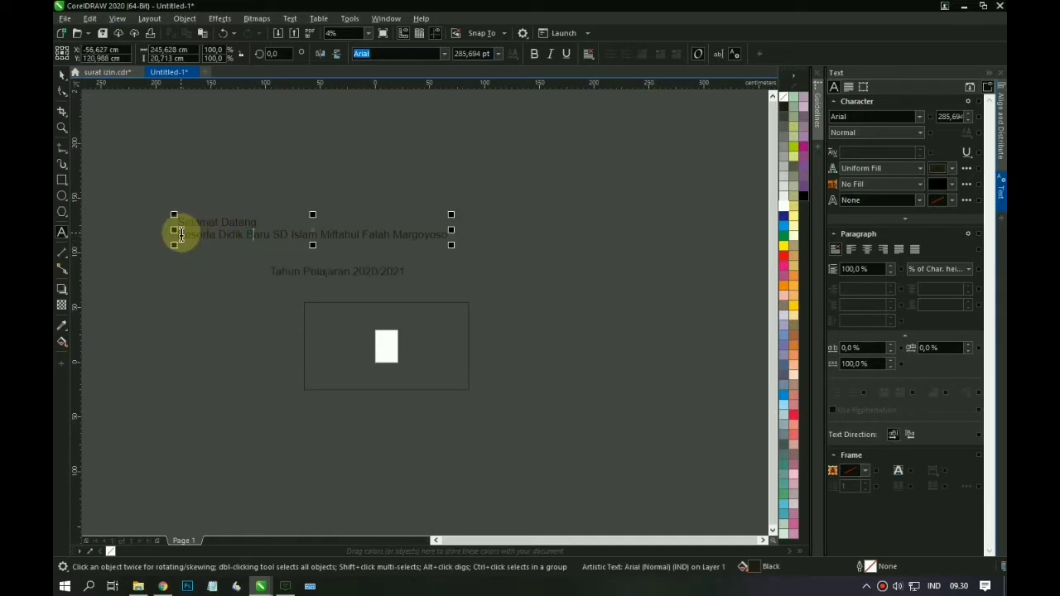
{"action": "key", "text": "ctrl+x"}
{"action": "left_click", "coordinate": [370, 250]}
{"action": "key", "text": "ctrl+v"}
Centre-align the school line with the "Tahun Pelajaran 2020/2021" line, stack them closely, and place "Selamat Datang" above them.
{"action": "key", "text": "ctrl+space"}
{"action": "left_click", "coordinate": [387, 274], "text": "shift"}
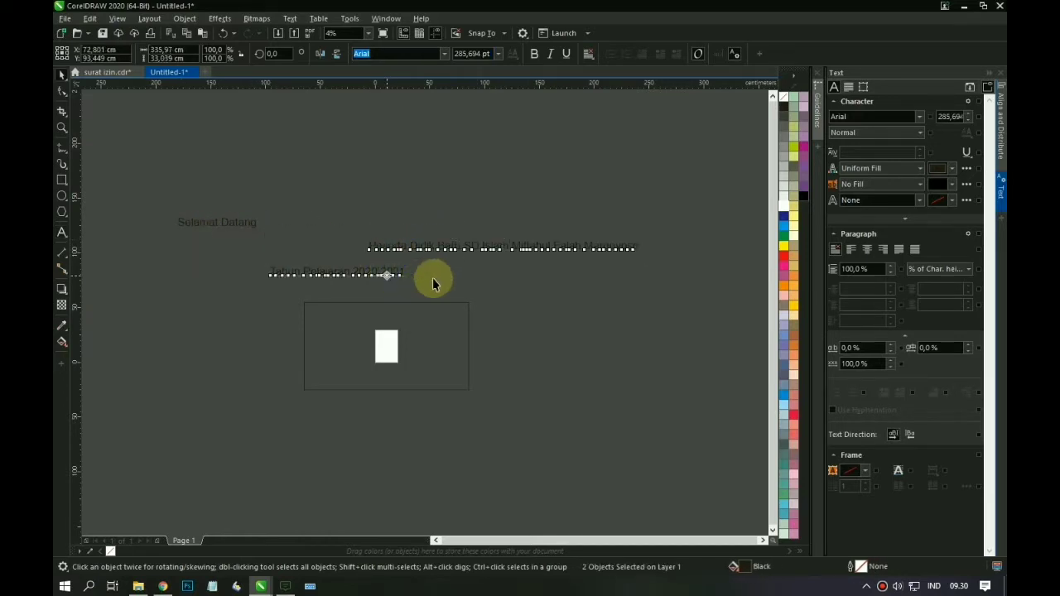
{"action": "key", "text": "c"}
{"action": "left_click", "coordinate": [433, 280]}
{"action": "left_click", "coordinate": [386, 274]}
{"action": "left_click_drag", "start_coordinate": [367, 255], "coordinate": [347, 262]}
{"action": "left_click_drag", "start_coordinate": [242, 228], "coordinate": [357, 260]}
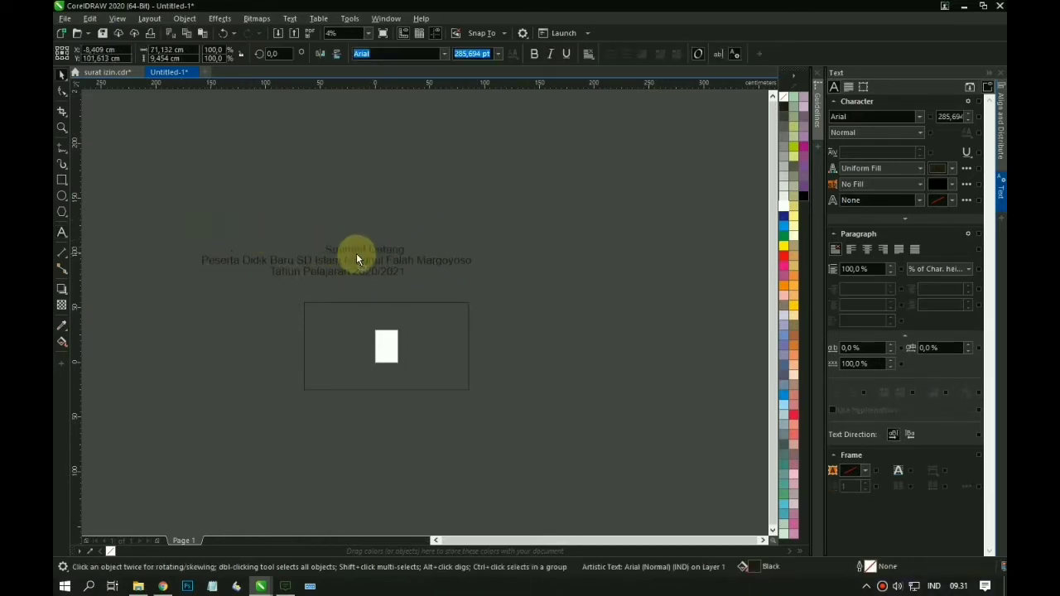
Adjust the position of "Selamat Datang" so it sits centred just above the school line.
{"action": "scroll", "coordinate": [414, 260], "scroll_direction": "up", "scroll_amount": 3}
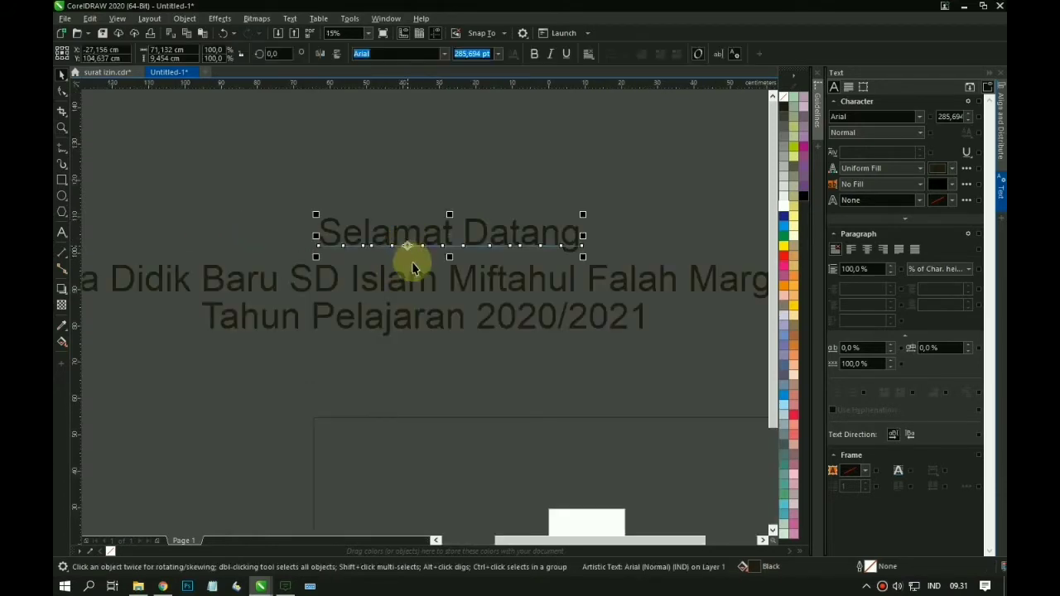
{"action": "left_click", "coordinate": [410, 241]}
{"action": "left_click_drag", "start_coordinate": [410, 241], "coordinate": [410, 249]}
{"action": "left_click", "coordinate": [418, 216]}
{"action": "scroll", "coordinate": [449, 249], "scroll_direction": "down", "scroll_amount": 3}
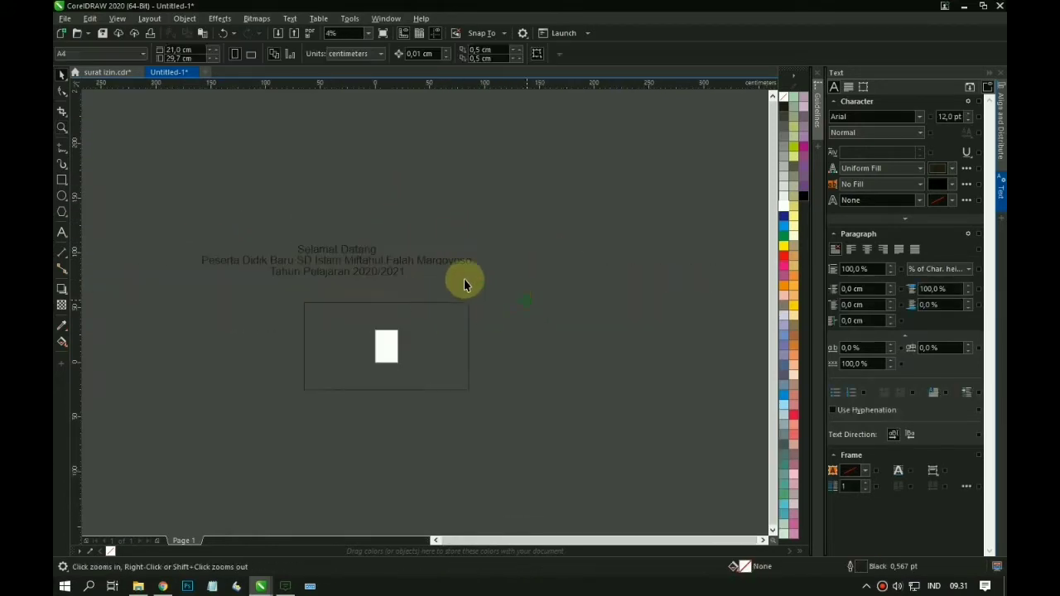
Move all three text lines onto the banner rectangle and centre them horizontally on it.
{"action": "left_click_drag", "start_coordinate": [481, 274], "coordinate": [144, 227]}
{"action": "left_click", "coordinate": [369, 272], "text": "shift"}
{"action": "left_click_drag", "start_coordinate": [369, 272], "coordinate": [407, 356]}
{"action": "left_click", "coordinate": [417, 372], "text": "shift"}
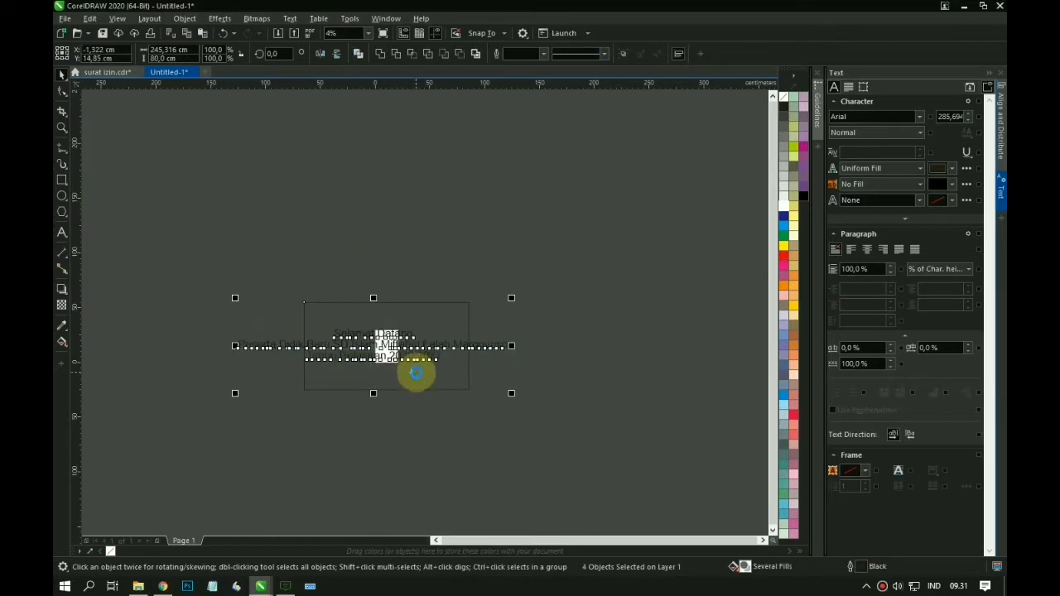
{"action": "key", "text": "c"}
Scale the three text lines down together around their centre to about 120 cm wide so they fit inside the banner.
{"action": "scroll", "coordinate": [580, 412], "scroll_direction": "up", "scroll_amount": 1}
{"action": "left_click_drag", "start_coordinate": [702, 265], "coordinate": [83, 345]}
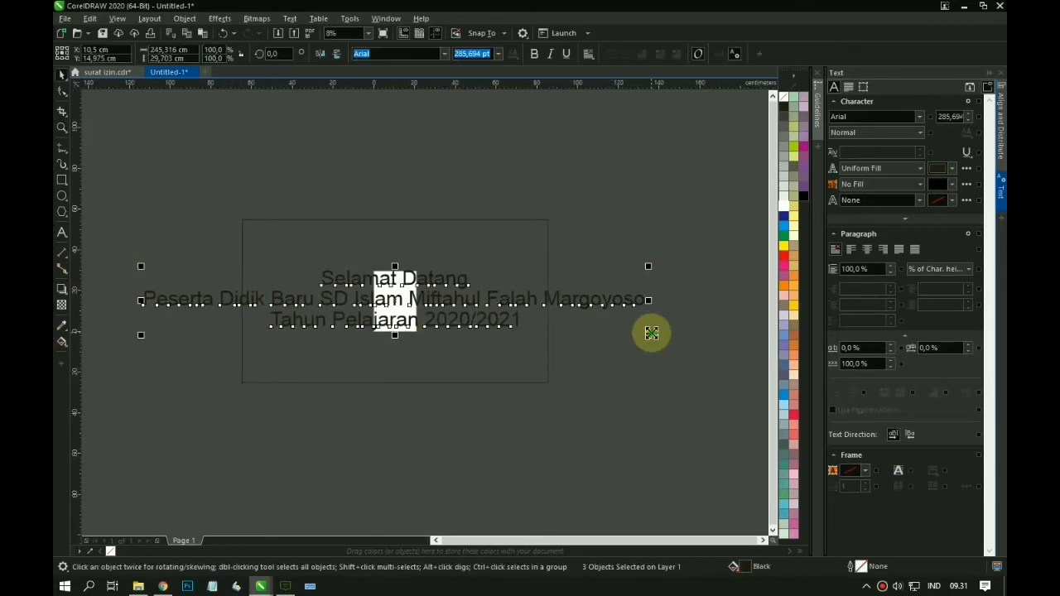
{"action": "left_click_drag", "start_coordinate": [651, 335], "coordinate": [521, 344]}
{"action": "left_click", "coordinate": [472, 300]}
Switch to WhatsApp, copy "Margoyoso, 13 Juli 2020" from the client's message, and return to the CorelDRAW document.
{"action": "scroll", "coordinate": [471, 307], "scroll_direction": "up", "scroll_amount": 1}
{"action": "left_click", "coordinate": [285, 587]}
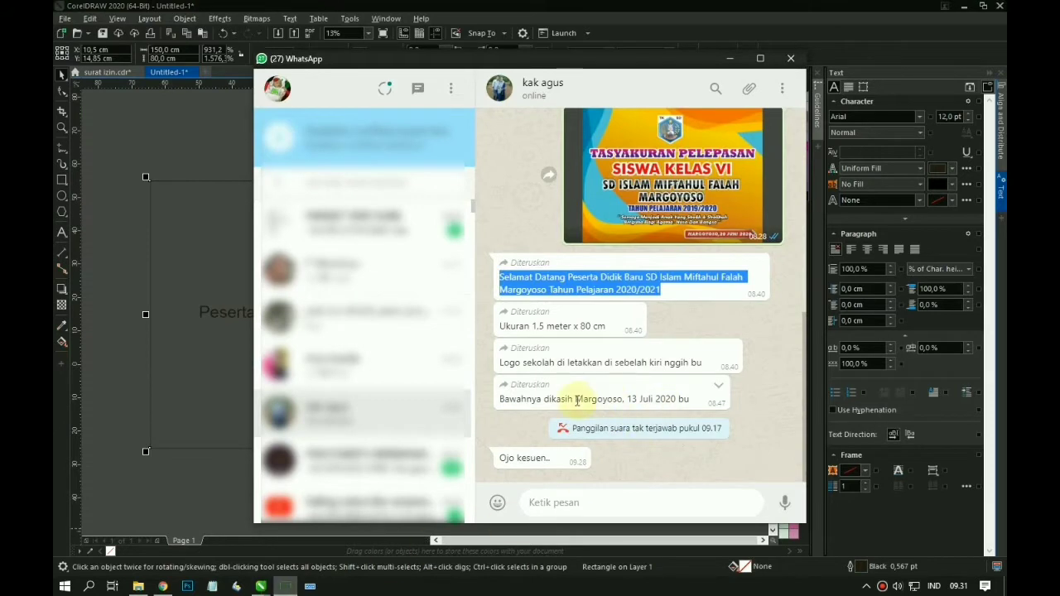
{"action": "left_click_drag", "start_coordinate": [577, 400], "coordinate": [681, 400]}
{"action": "right_click", "coordinate": [681, 399]}
{"action": "left_click", "coordinate": [710, 409]}
{"action": "left_click", "coordinate": [100, 279]}
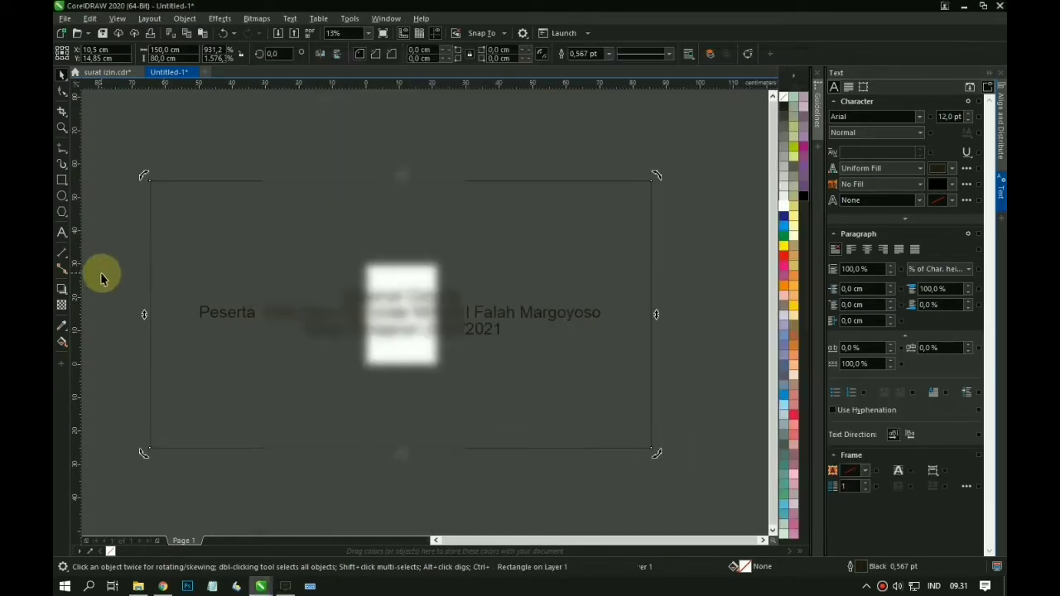
Paste the place and date as artistic text, then enlarge it in the banner's lower-right corner.
{"action": "left_click", "coordinate": [61, 232]}
{"action": "left_click", "coordinate": [219, 161]}
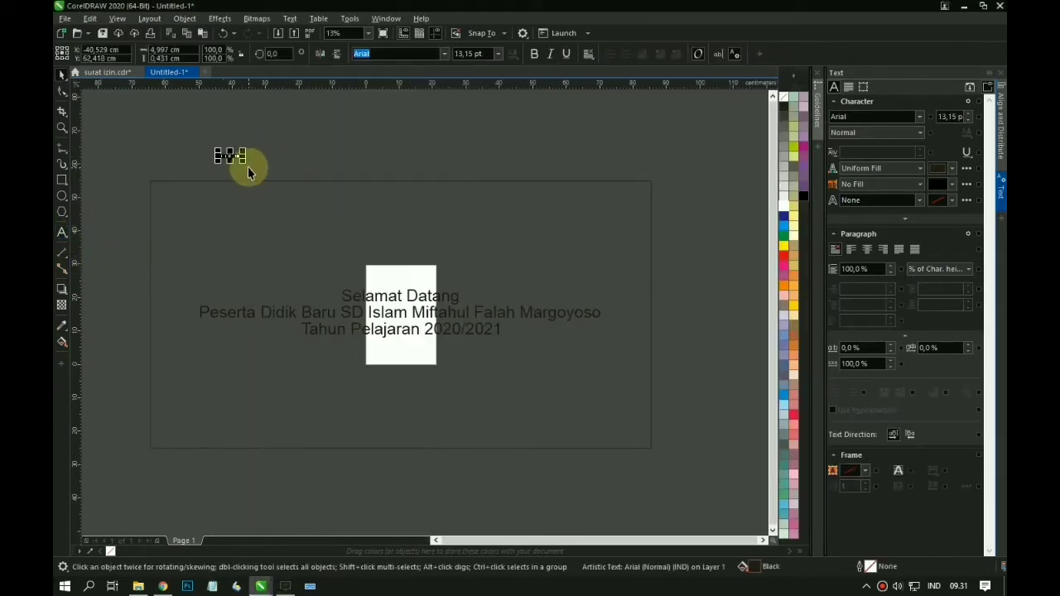
{"action": "left_click_drag", "start_coordinate": [253, 171], "coordinate": [531, 429]}
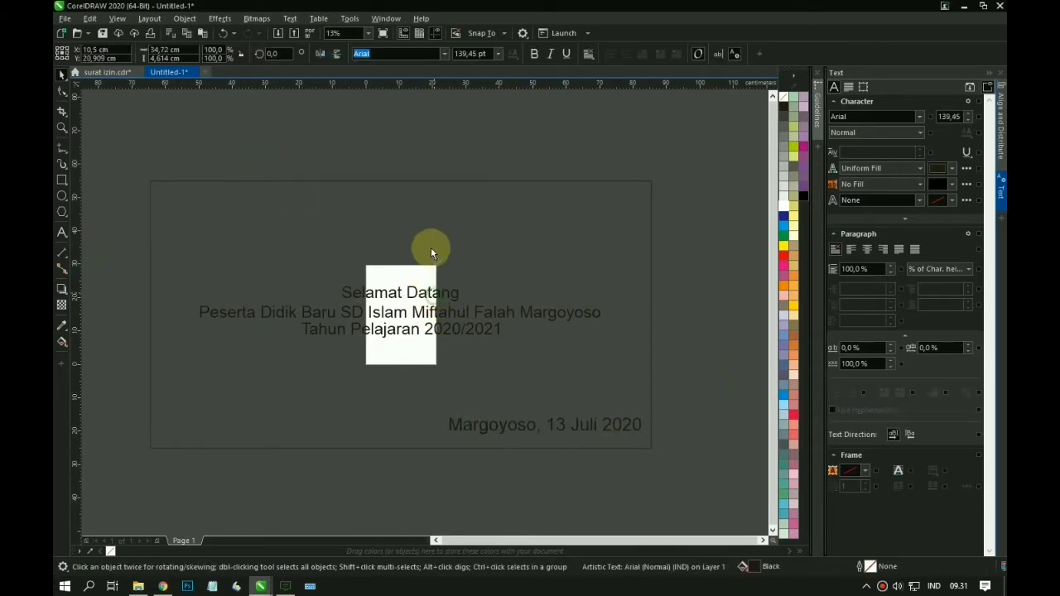
Enlarge "Selamat Datang" near the banner's upper edge and set it in BadaBoom BB at about 402 pt.
{"action": "left_click_drag", "start_coordinate": [460, 242], "coordinate": [503, 236]}
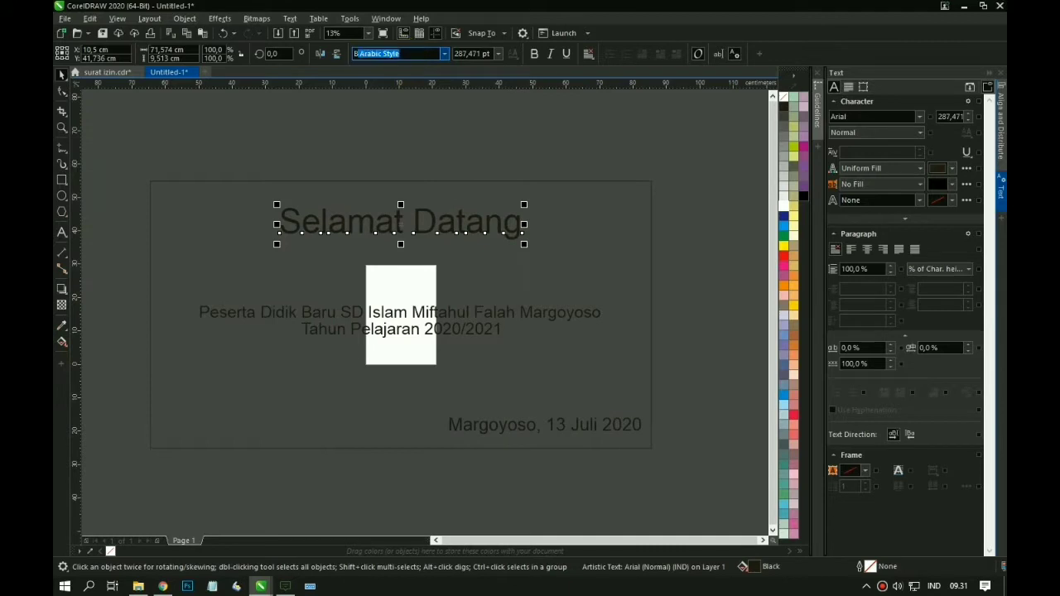
{"action": "key", "text": "Return"}
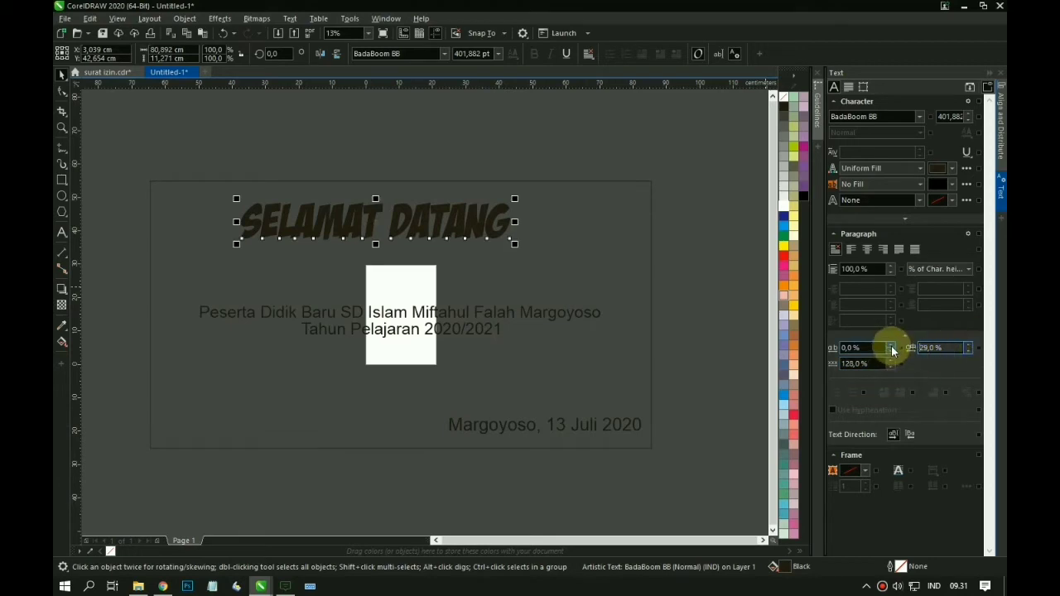
Set the character spacing of the "Selamat Datang" heading to 11%.
{"action": "left_click_drag", "start_coordinate": [889, 348], "coordinate": [900, 329]}
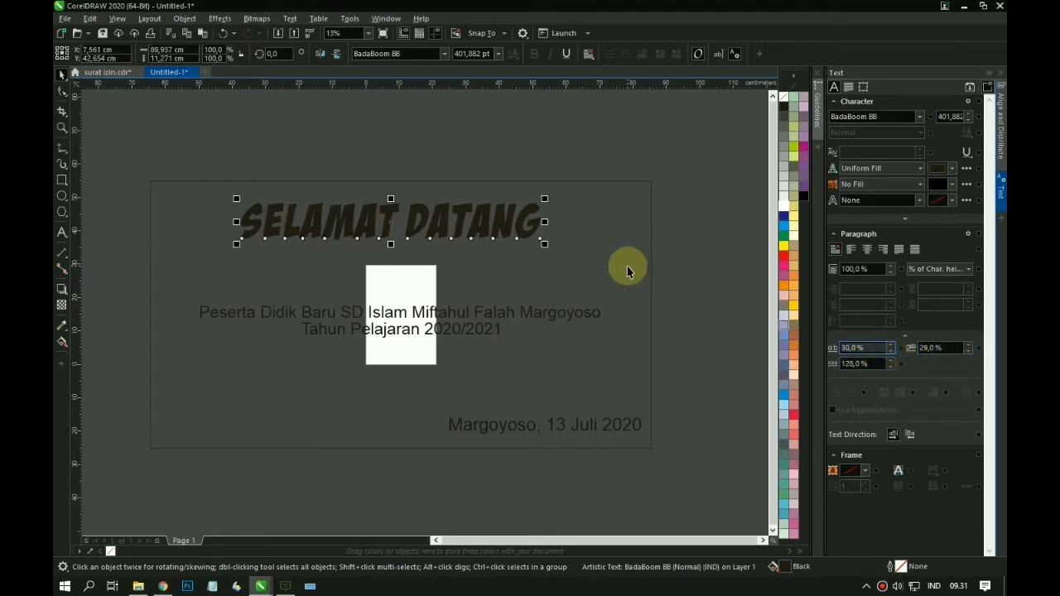
{"action": "left_click", "coordinate": [891, 354]}
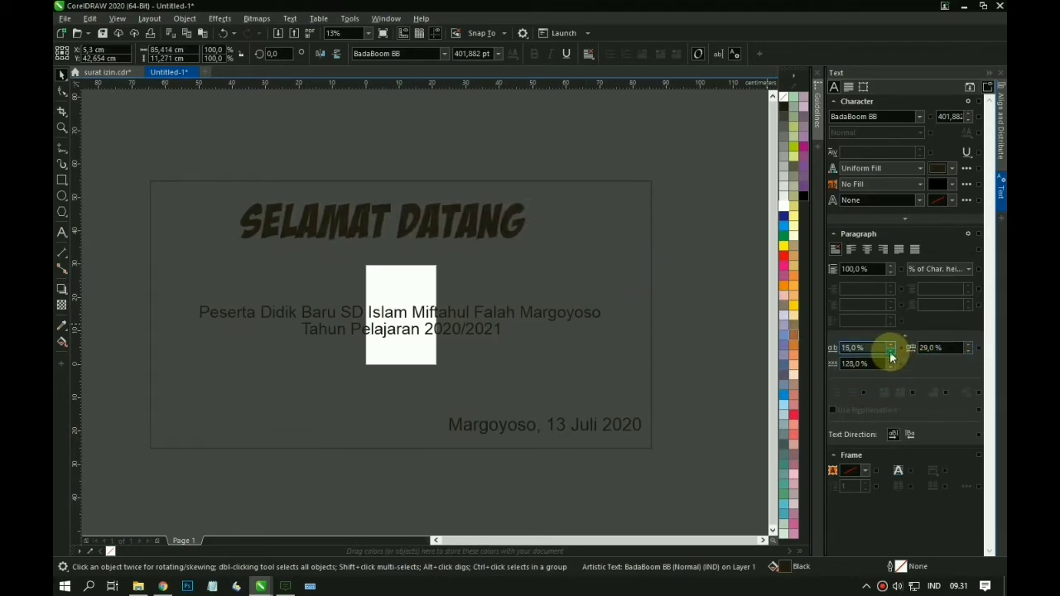
{"action": "left_click", "coordinate": [891, 356]}
{"action": "left_click", "coordinate": [696, 287]}
Centre the "Selamat Datang" heading horizontally on the banner and nudge it slightly upward.
{"action": "left_click", "coordinate": [475, 236]}
{"action": "left_click", "coordinate": [569, 232], "text": "shift"}
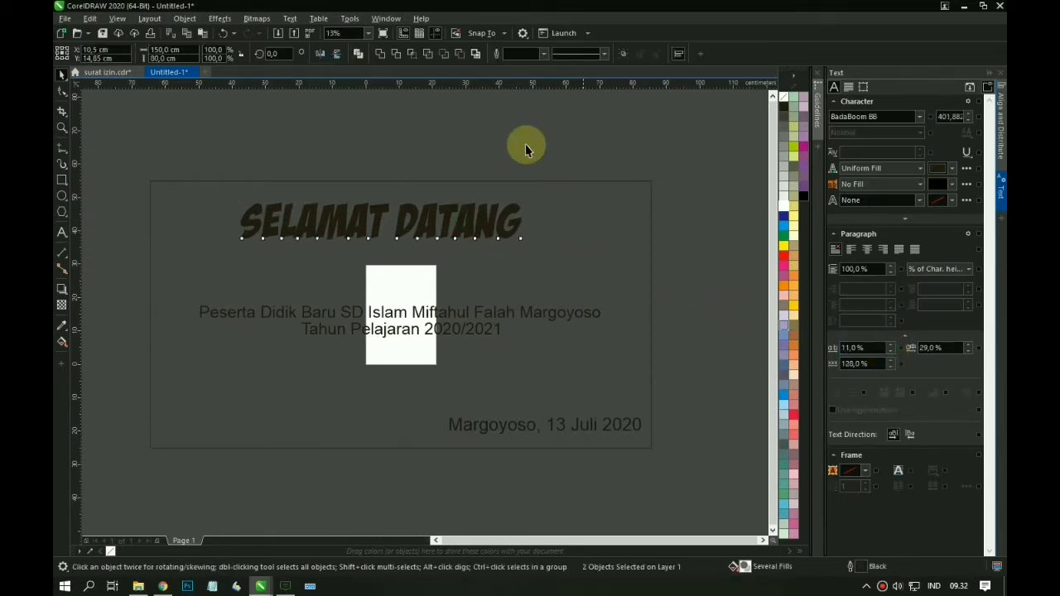
{"action": "key", "text": "c"}
{"action": "left_click", "coordinate": [526, 149]}
{"action": "left_click_drag", "start_coordinate": [465, 214], "coordinate": [466, 206]}
Move the school line and the "Tahun Pelajaran 2020/2021" line up beneath the heading, leaving a wider gap between them.
{"action": "left_click_drag", "start_coordinate": [390, 312], "coordinate": [388, 280]}
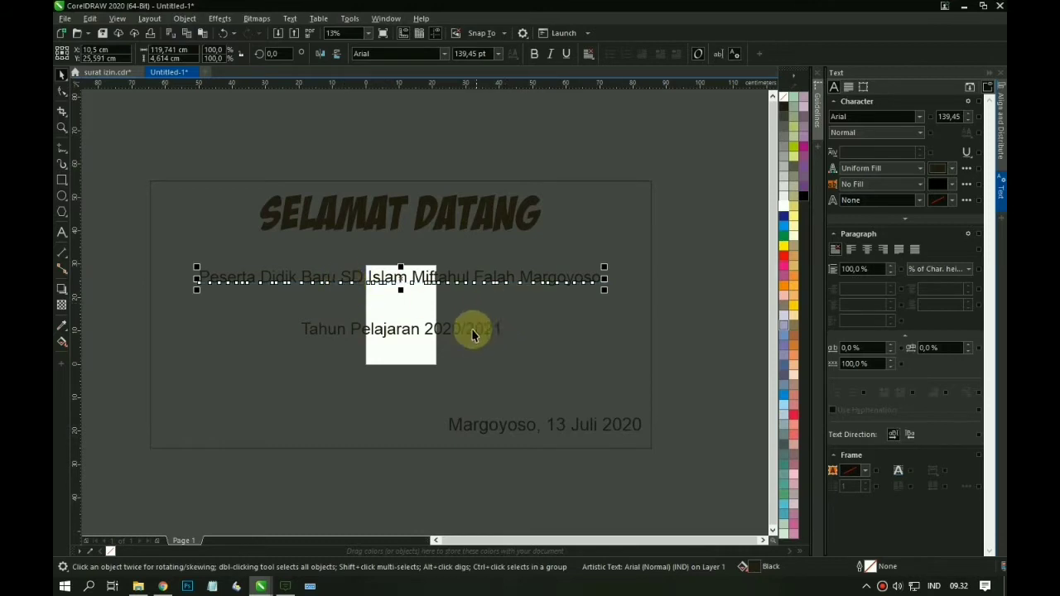
{"action": "left_click", "coordinate": [497, 264]}
{"action": "left_click_drag", "start_coordinate": [433, 332], "coordinate": [433, 311]}
{"action": "left_click", "coordinate": [390, 351]}
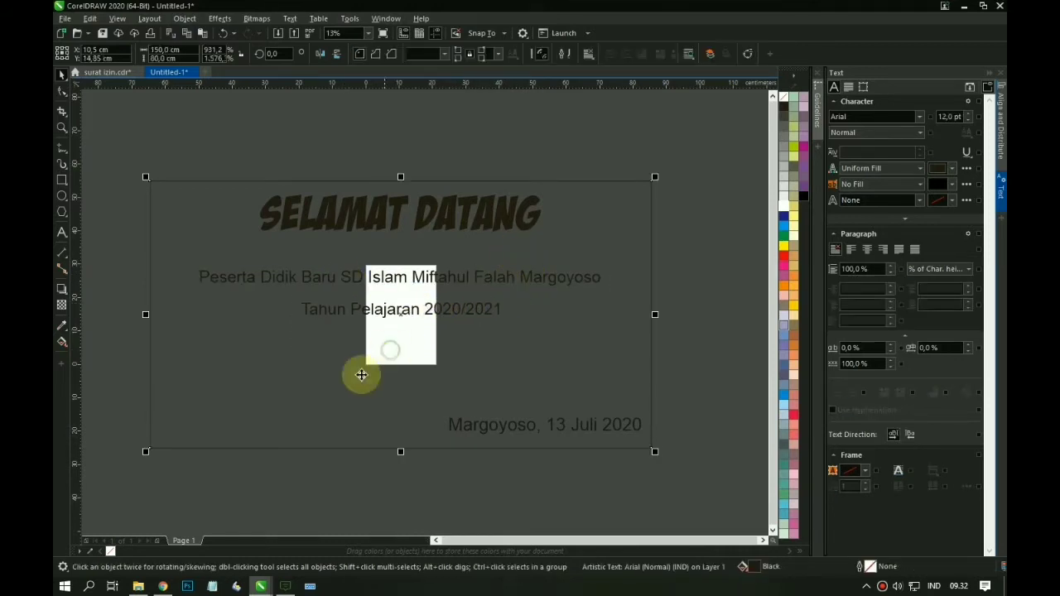
Switch to Chrome and search Google Images for "back to school".
{"action": "left_click", "coordinate": [162, 587]}
{"action": "left_click", "coordinate": [707, 11]}
{"action": "left_click", "coordinate": [629, 37]}
{"action": "type", "text": "bac"}
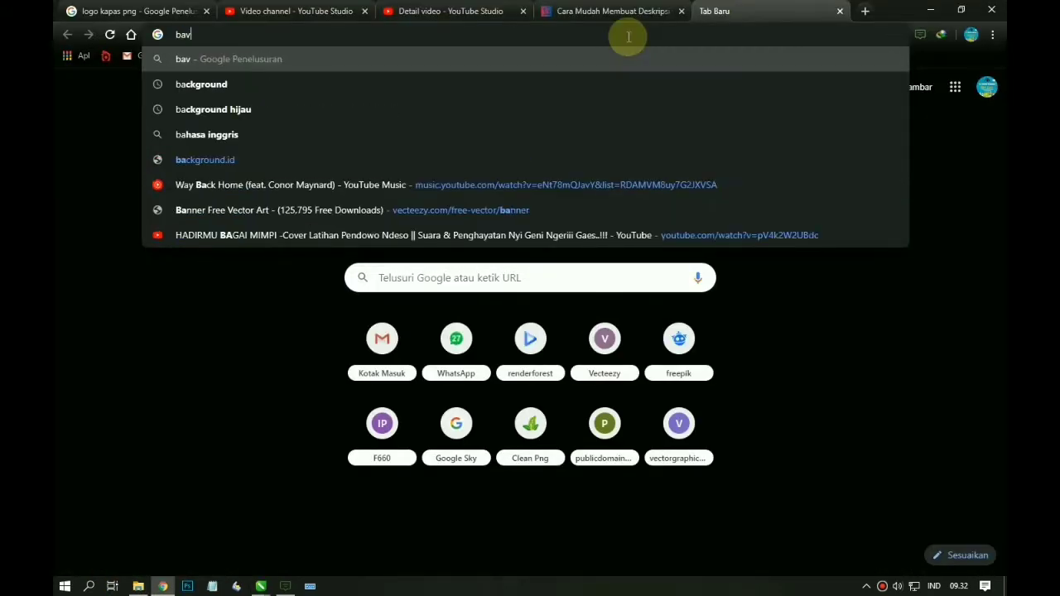
{"action": "type", "text": "kt"}
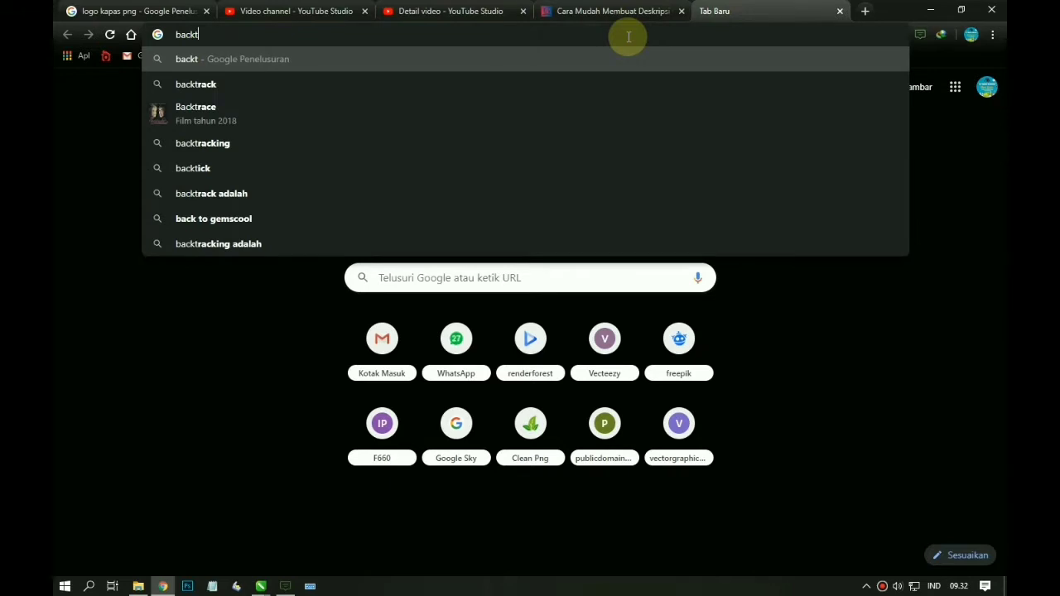
{"action": "key", "text": "BackSpace"}
{"action": "key", "text": "BackSpace"}
{"action": "type", "text": "k to s"}
{"action": "key", "text": "Down"}
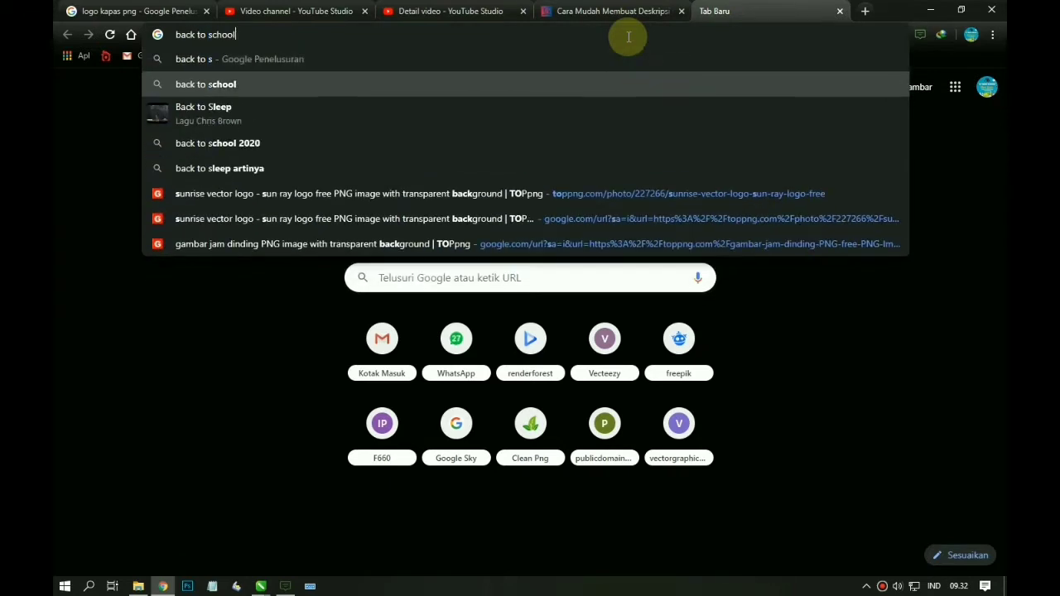
{"action": "key", "text": "End"}
{"action": "key", "text": "Return"}
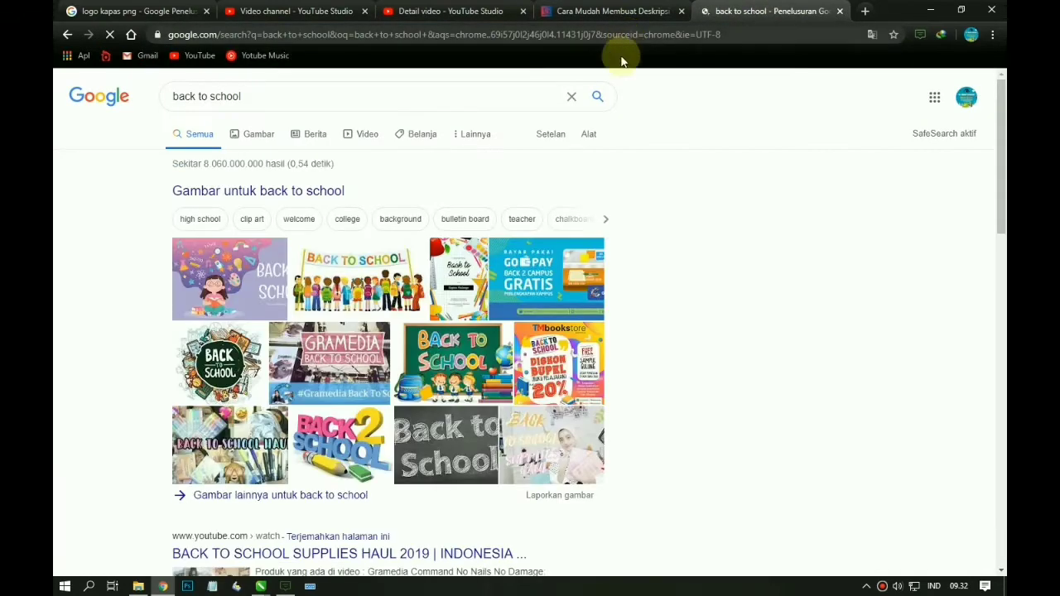
{"action": "left_click", "coordinate": [258, 134]}
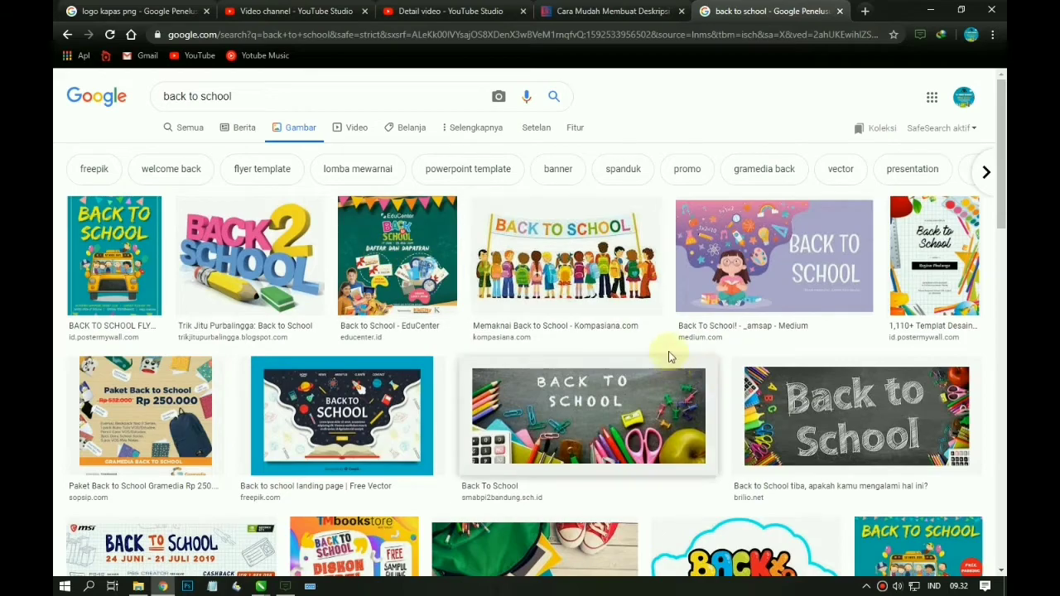
Browse the image results, then refine the image search to "back to school background".
{"action": "scroll", "coordinate": [515, 414], "scroll_direction": "down", "scroll_amount": 2}
{"action": "scroll", "coordinate": [442, 409], "scroll_direction": "down", "scroll_amount": 1}
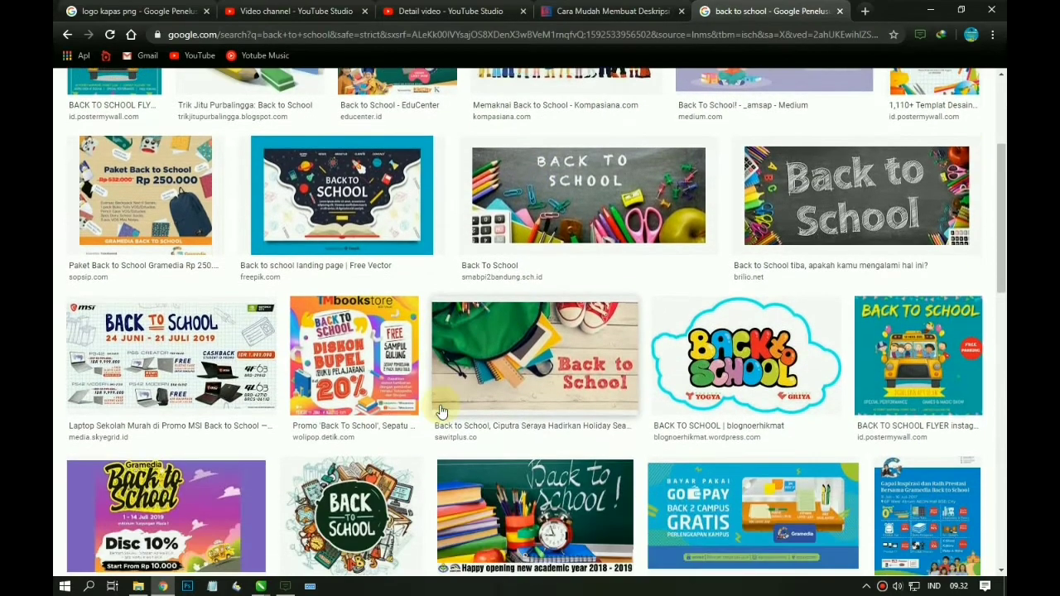
{"action": "scroll", "coordinate": [445, 406], "scroll_direction": "down", "scroll_amount": 2}
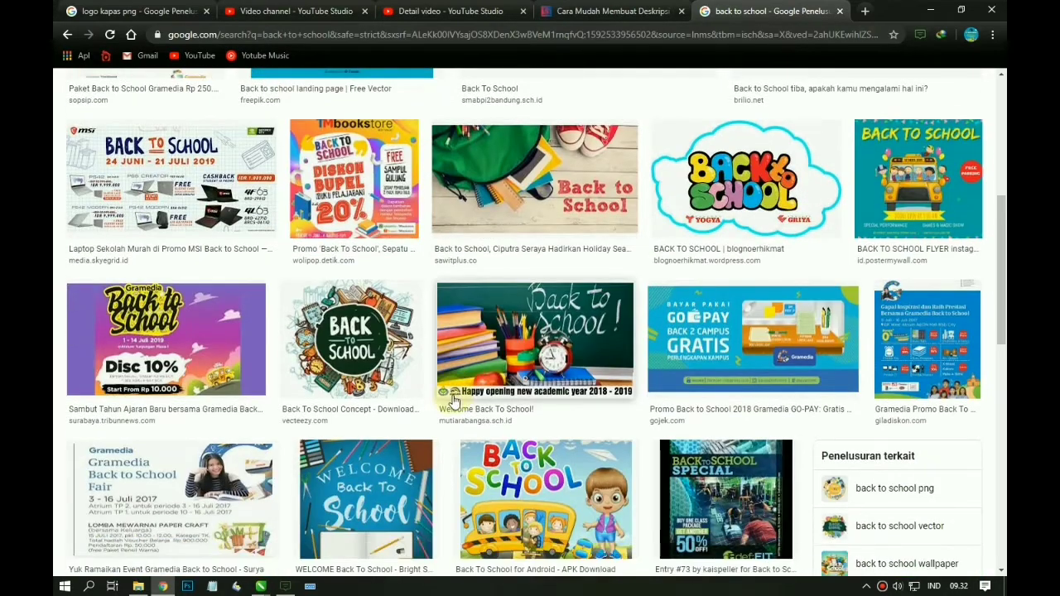
{"action": "scroll", "coordinate": [454, 401], "scroll_direction": "down", "scroll_amount": 2}
{"action": "scroll", "coordinate": [454, 401], "scroll_direction": "up", "scroll_amount": 7}
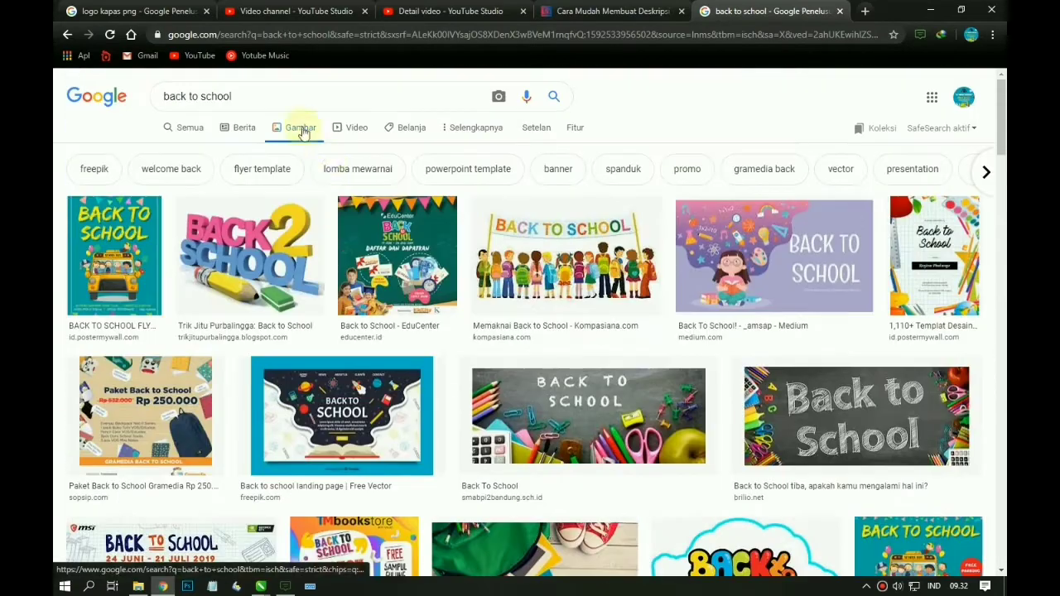
{"action": "left_click", "coordinate": [276, 95]}
{"action": "type", "text": "b"}
{"action": "left_click", "coordinate": [290, 123]}
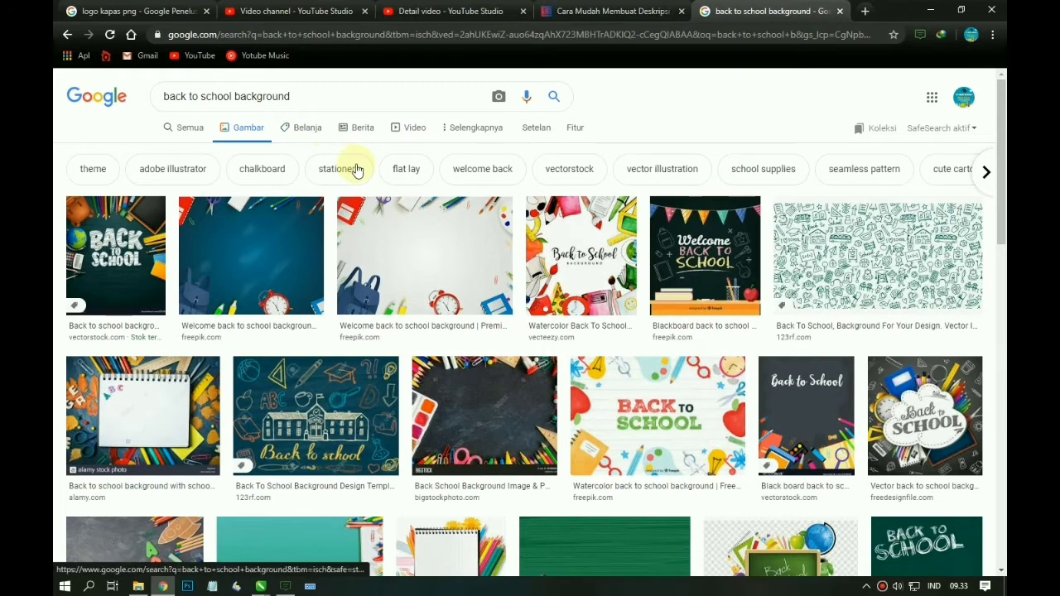
Find the green chalkboard image with books on a wooden ledge and preview its related version from gofreedownload.net.
{"action": "scroll", "coordinate": [357, 169], "scroll_direction": "down", "scroll_amount": 2}
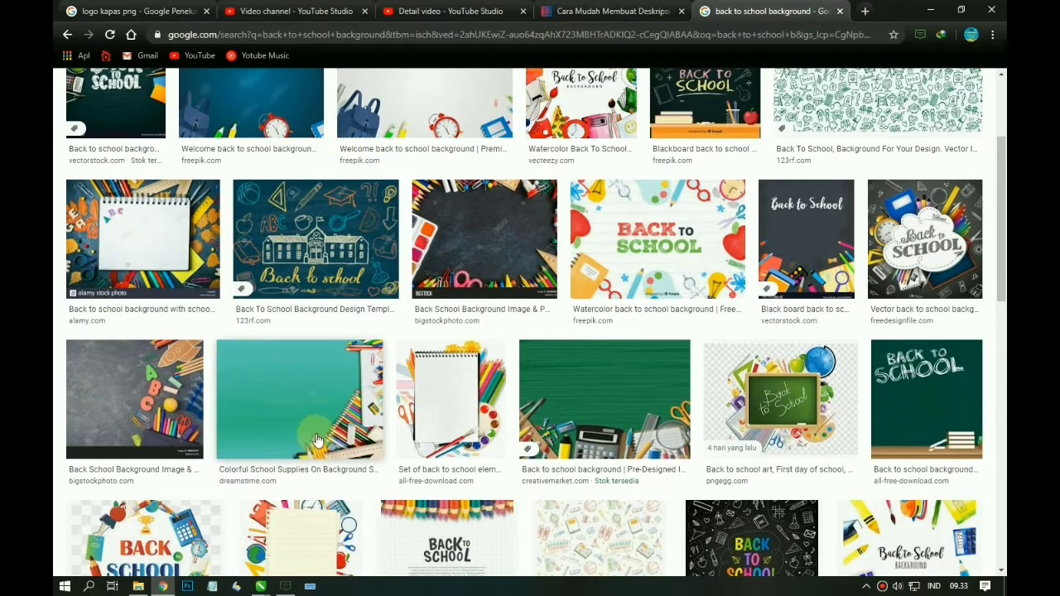
{"action": "scroll", "coordinate": [329, 433], "scroll_direction": "down", "scroll_amount": 3}
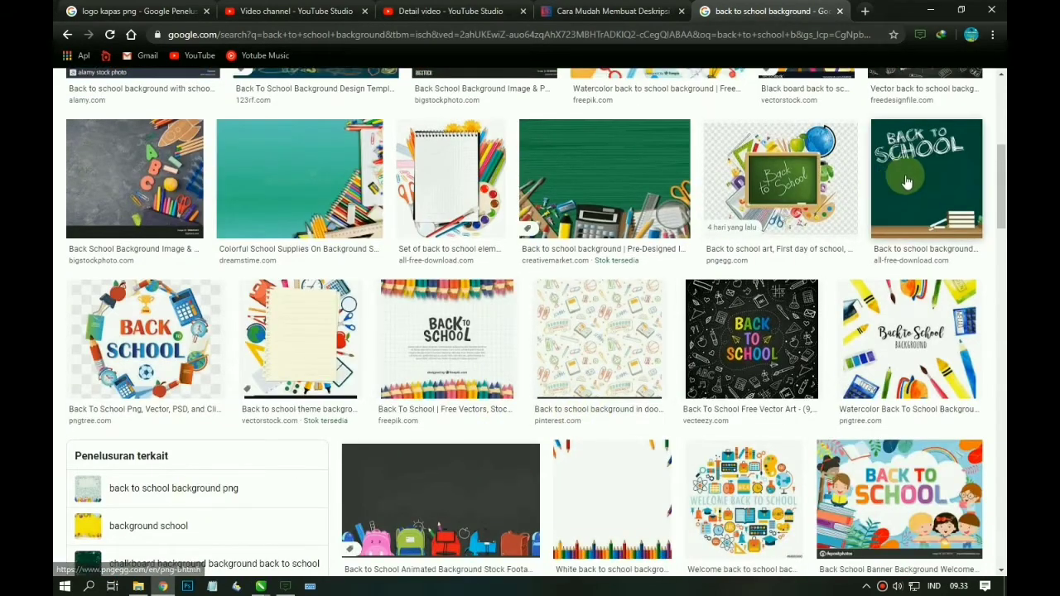
{"action": "left_click", "coordinate": [927, 179]}
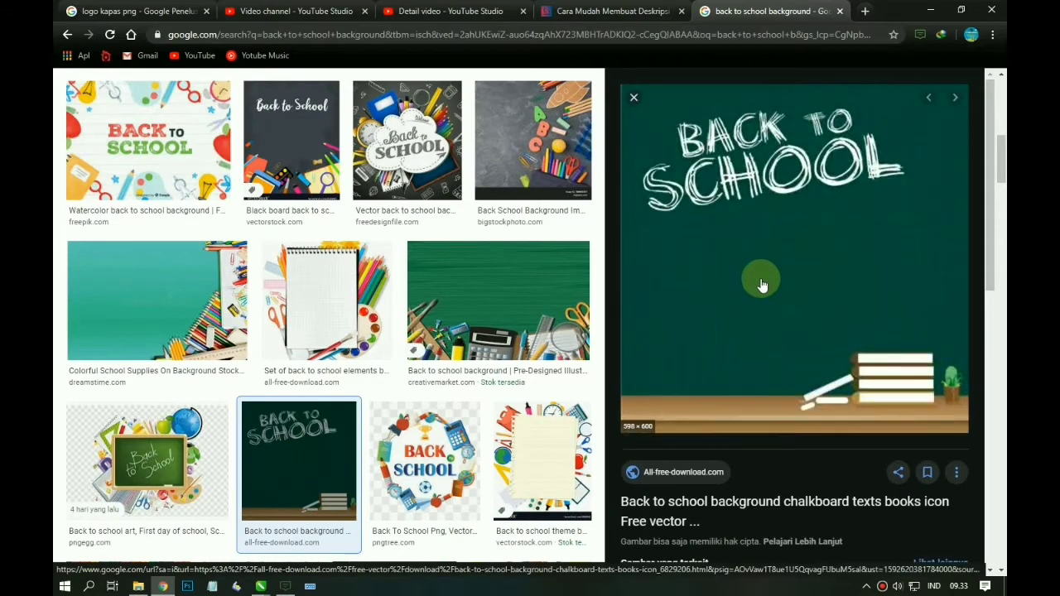
{"action": "scroll", "coordinate": [762, 280], "scroll_direction": "down", "scroll_amount": 2}
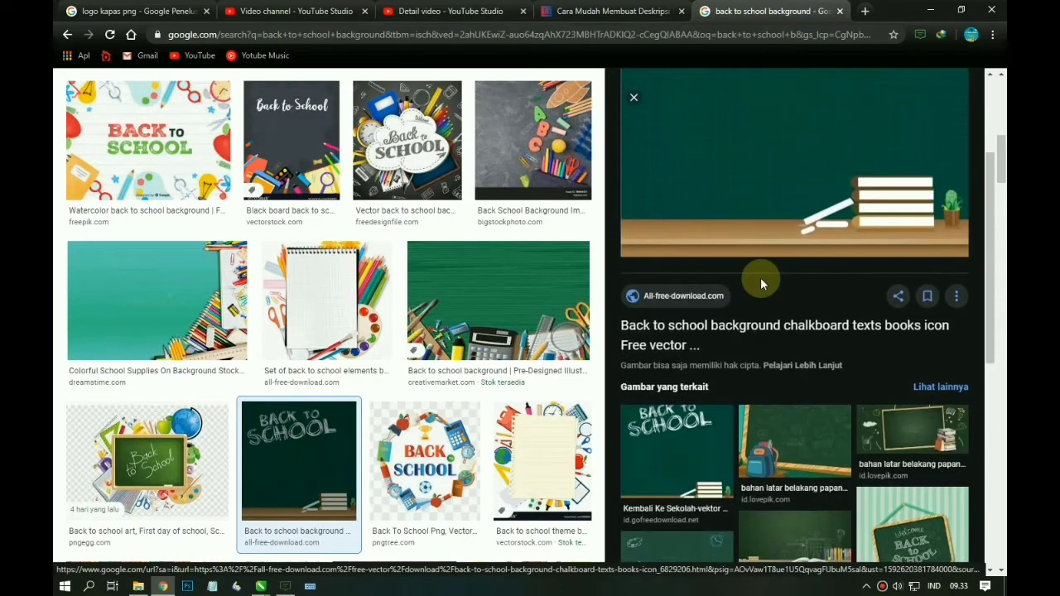
{"action": "left_click", "coordinate": [683, 438]}
{"action": "scroll", "coordinate": [705, 414], "scroll_direction": "down", "scroll_amount": 3}
{"action": "left_click", "coordinate": [668, 260]}
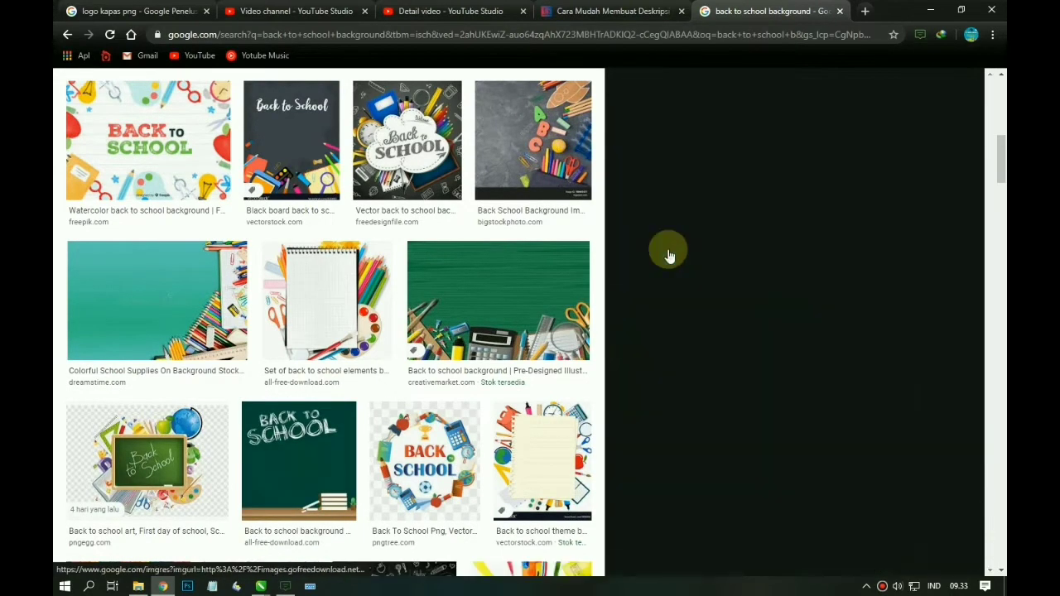
Open the chalkboard image in its own tab, copy it, and return to the CorelDRAW banner document.
{"action": "right_click", "coordinate": [729, 233]}
{"action": "left_click", "coordinate": [763, 329]}
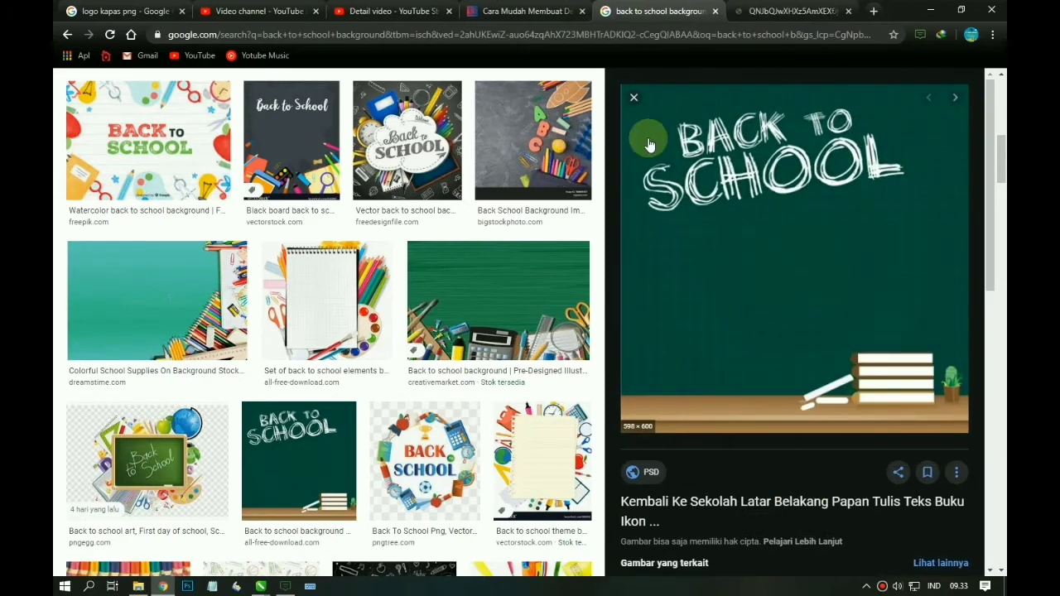
{"action": "left_click", "coordinate": [762, 12]}
{"action": "right_click", "coordinate": [576, 229]}
{"action": "left_click", "coordinate": [608, 271]}
{"action": "left_click", "coordinate": [929, 9]}
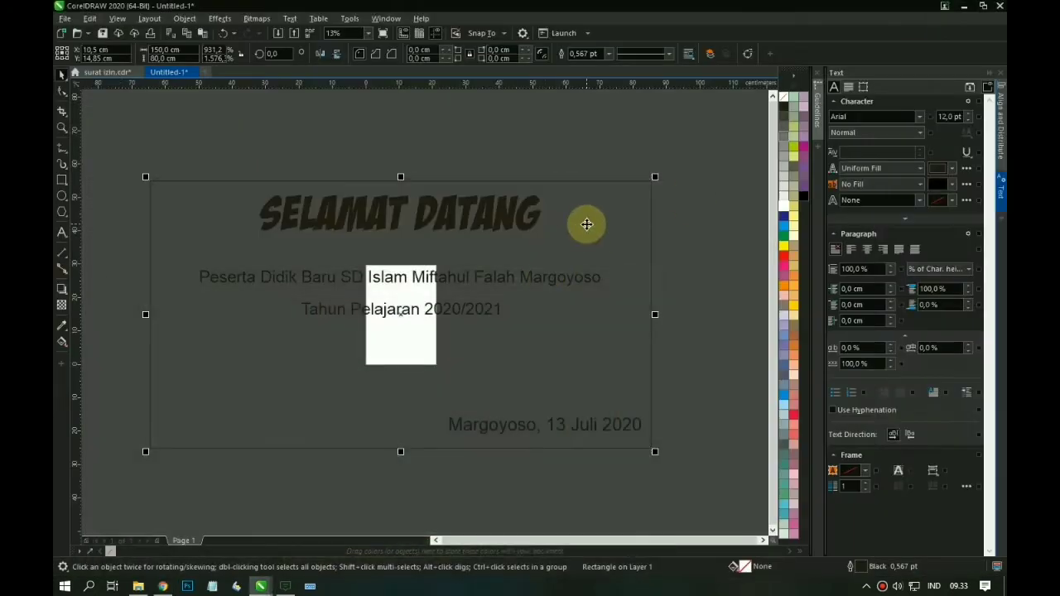
Turn the banner rectangle into an empty PowerClip frame and open its contents for editing.
{"action": "right_click", "coordinate": [587, 224]}
{"action": "mouse_move", "coordinate": [690, 368]}
{"action": "left_click", "coordinate": [755, 366]}
{"action": "double_click", "coordinate": [600, 229]}
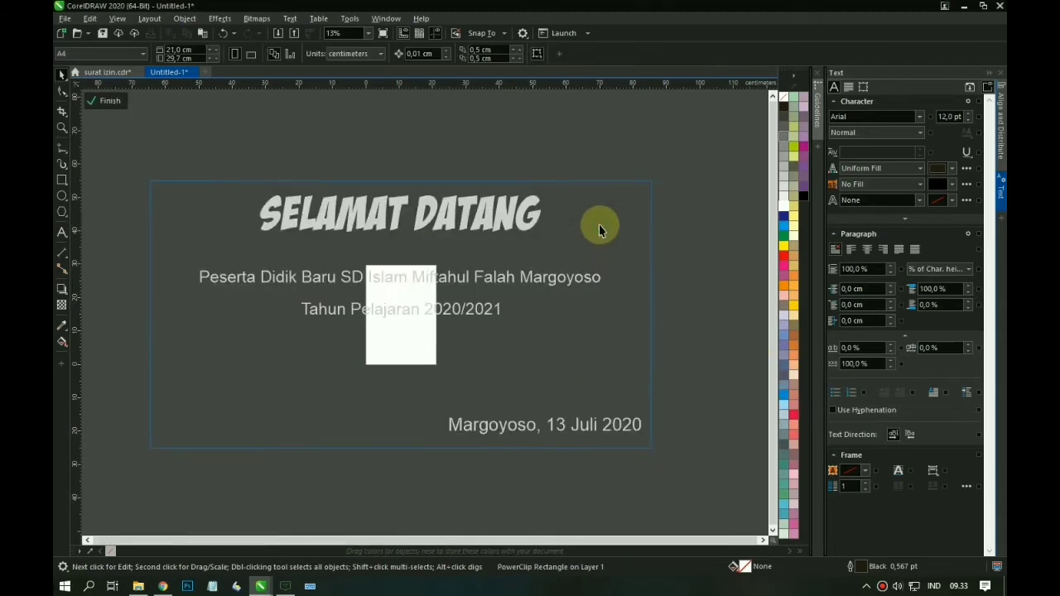
Paste the chalkboard image into the frame and enlarge it to about 81 cm wide over the banner's right half.
{"action": "key", "text": "ctrl+v"}
{"action": "left_click_drag", "start_coordinate": [435, 348], "coordinate": [540, 346]}
{"action": "left_click", "coordinate": [685, 373]}
{"action": "key", "text": "ctrl+z"}
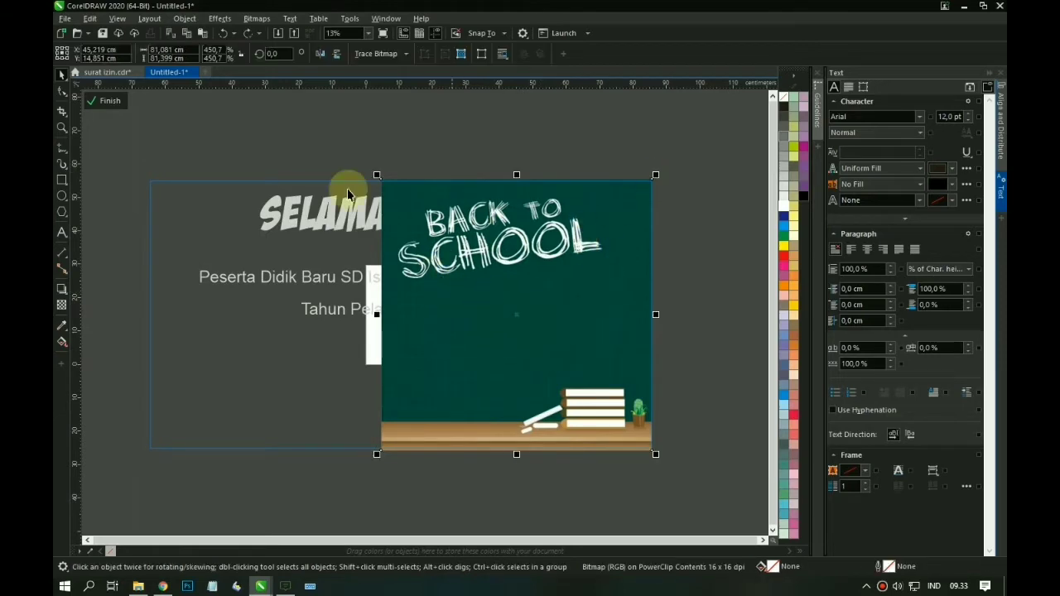
Duplicate the chalkboard image to the left and crop the copy to a plain green strip below the lettering.
{"action": "left_click_drag", "start_coordinate": [448, 240], "coordinate": [164, 244]}
{"action": "right_click", "coordinate": [165, 244]}
{"action": "left_click", "coordinate": [62, 111]}
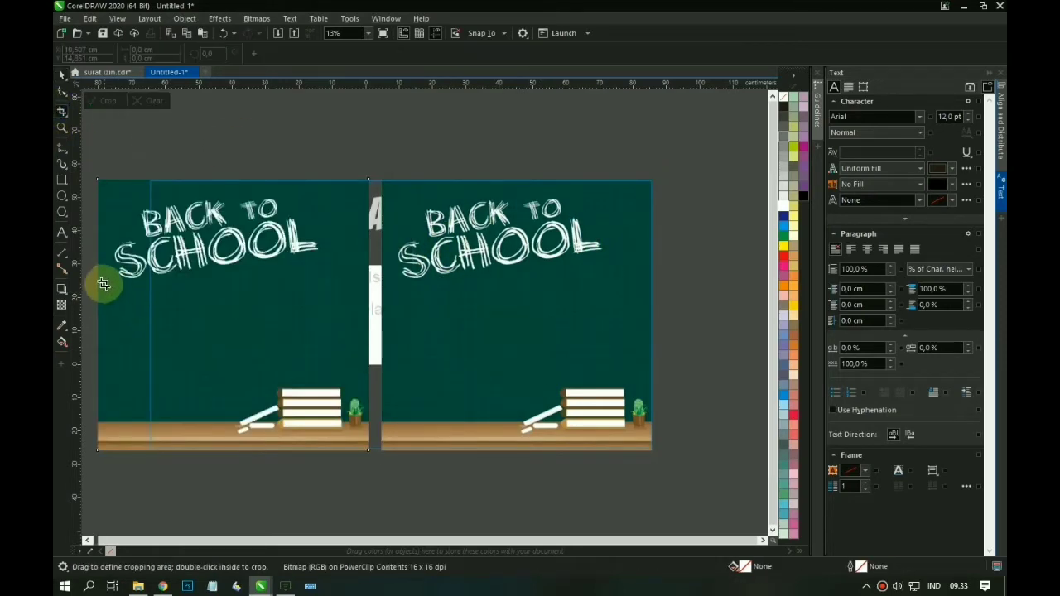
{"action": "left_click_drag", "start_coordinate": [100, 284], "coordinate": [365, 386]}
{"action": "double_click", "coordinate": [323, 352]}
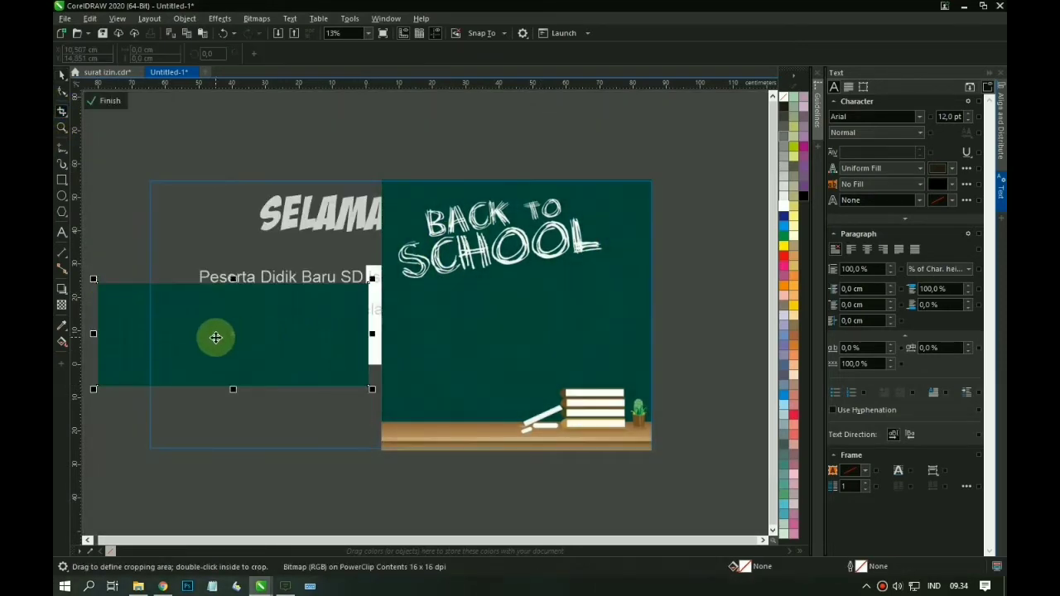
Place the green strip over the "BACK TO SCHOOL" lettering, aligned with the top of the chalkboard image.
{"action": "key", "text": "space"}
{"action": "left_click_drag", "start_coordinate": [215, 338], "coordinate": [495, 233]}
{"action": "left_click", "coordinate": [511, 324], "text": "shift"}
{"action": "key", "text": "e"}
{"action": "key", "text": "t"}
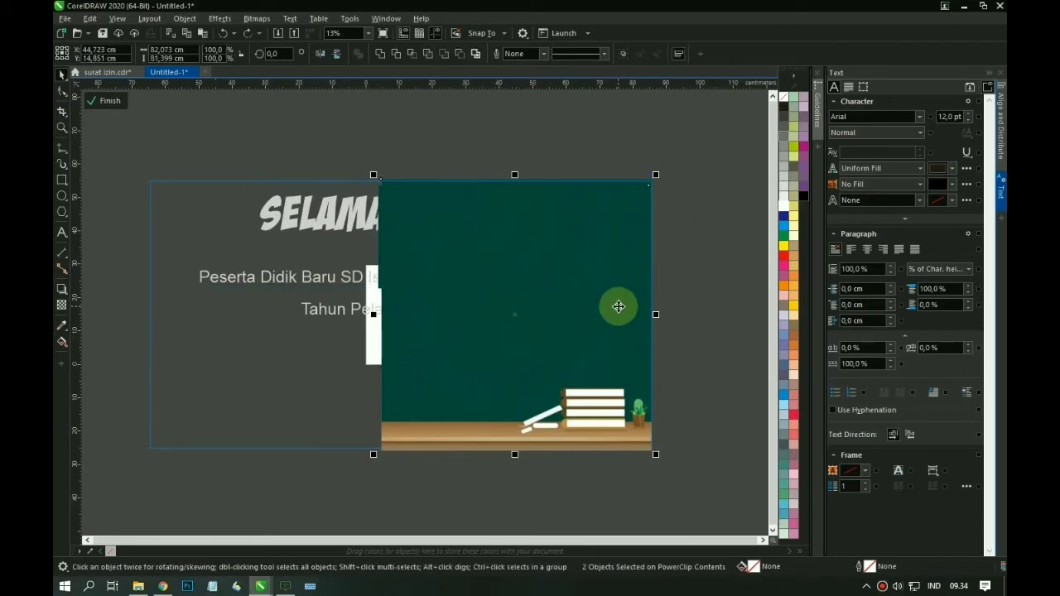
{"action": "left_click", "coordinate": [688, 268]}
Line up the green strip with the chalkboard image's side edges and group the two pieces.
{"action": "key", "text": "z"}
{"action": "left_click_drag", "start_coordinate": [307, 151], "coordinate": [678, 363]}
{"action": "key", "text": "space"}
{"action": "left_click", "coordinate": [303, 307]}
{"action": "left_click_drag", "start_coordinate": [322, 392], "coordinate": [403, 395]}
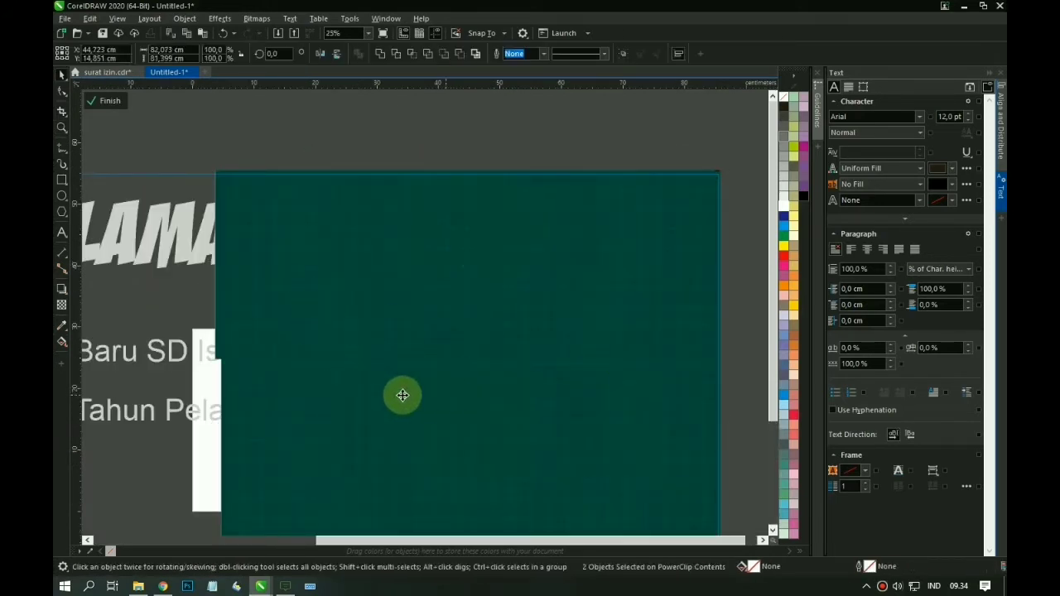
{"action": "key", "text": "z"}
{"action": "right_click", "coordinate": [439, 323]}
{"action": "key", "text": "space"}
{"action": "left_click", "coordinate": [588, 333], "text": "shift"}
{"action": "left_click", "coordinate": [615, 335], "text": "shift"}
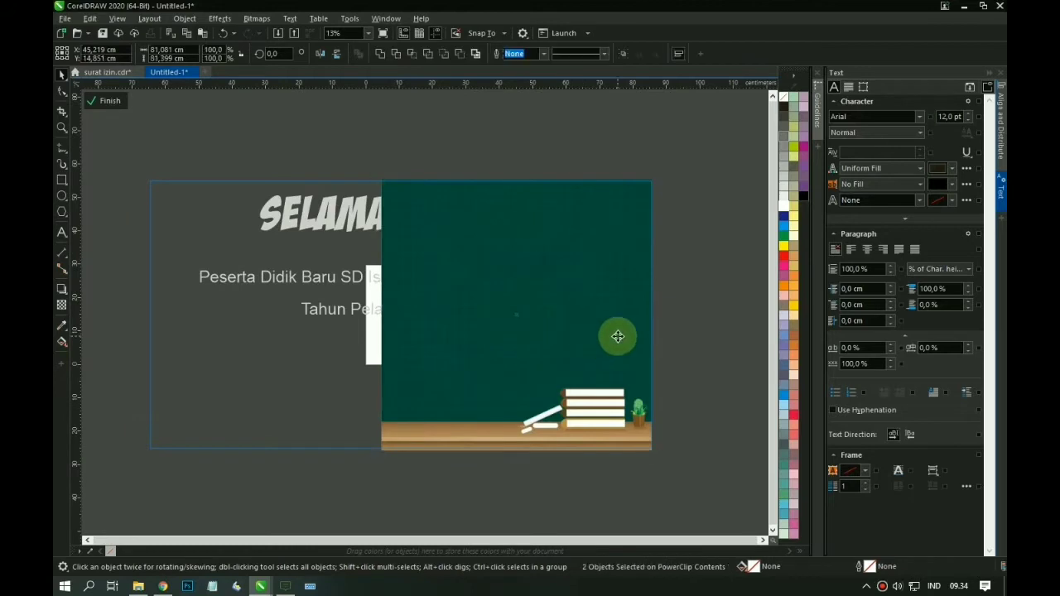
{"action": "left_click_drag", "start_coordinate": [618, 337], "coordinate": [542, 204]}
{"action": "key", "text": "ctrl+g"}
Try fading the right chalkboard group's left edge into its copy with a linear transparency.
{"action": "left_click", "coordinate": [381, 313]}
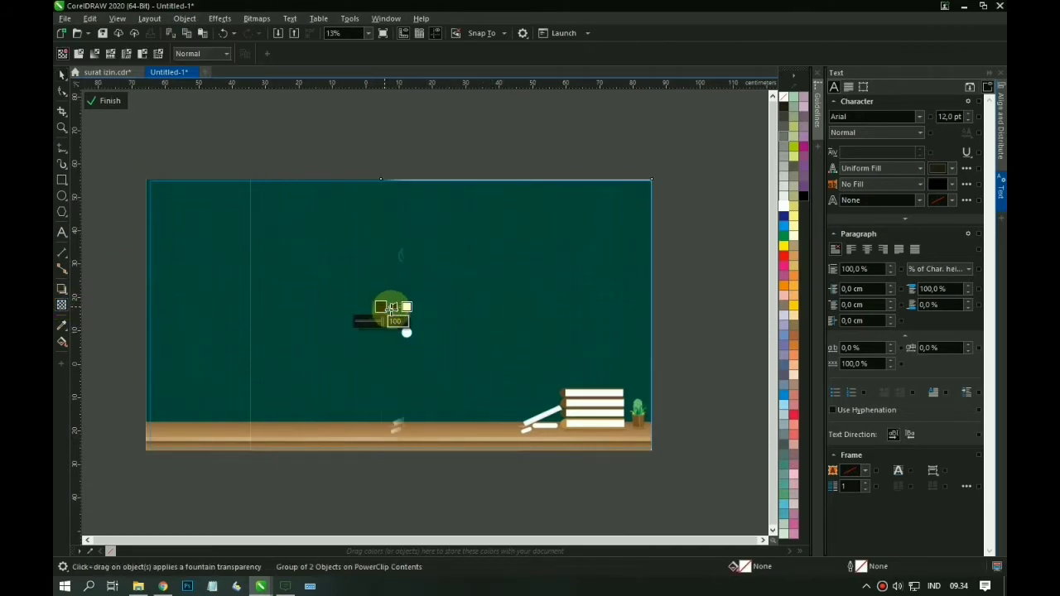
{"action": "scroll", "coordinate": [398, 309], "scroll_direction": "up", "scroll_amount": 2}
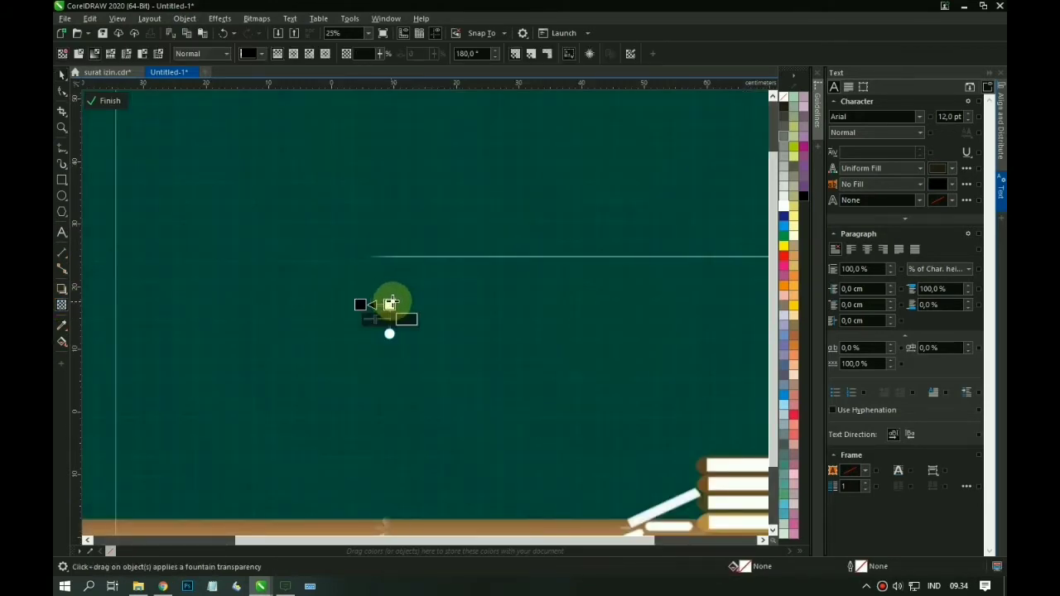
{"action": "key", "text": "z"}
{"action": "scroll", "coordinate": [476, 299], "scroll_direction": "down", "scroll_amount": 2}
{"action": "left_click_drag", "start_coordinate": [500, 400], "coordinate": [501, 400]}
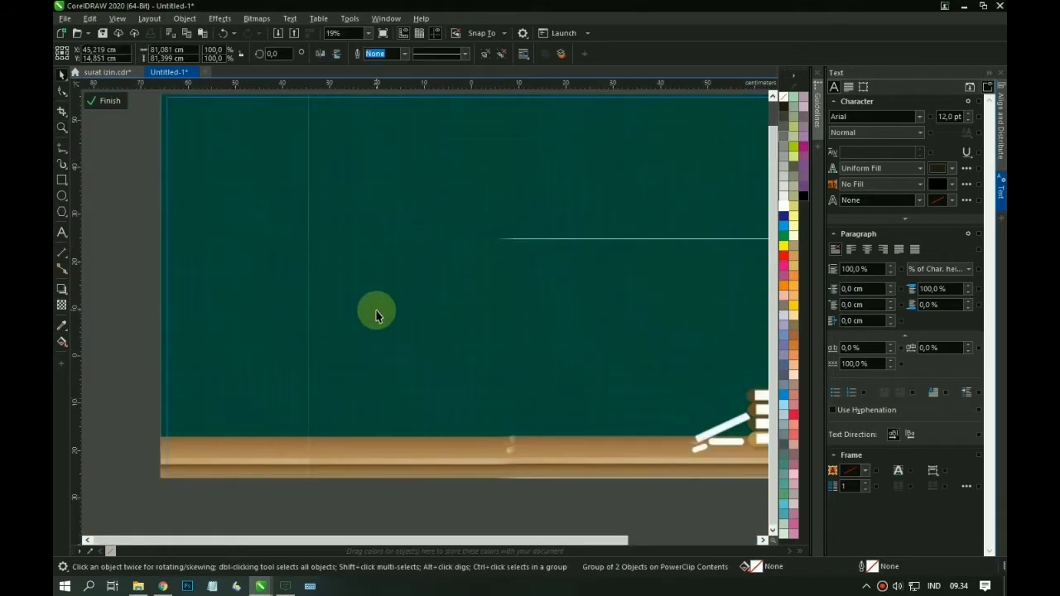
Move the chalkboard group copy leftward, mirror it horizontally, and extend it past the frame's left edge.
{"action": "key", "text": "z"}
{"action": "scroll", "coordinate": [442, 315], "scroll_direction": "down", "scroll_amount": 2}
{"action": "left_click_drag", "start_coordinate": [362, 250], "coordinate": [586, 384]}
{"action": "left_click", "coordinate": [303, 395]}
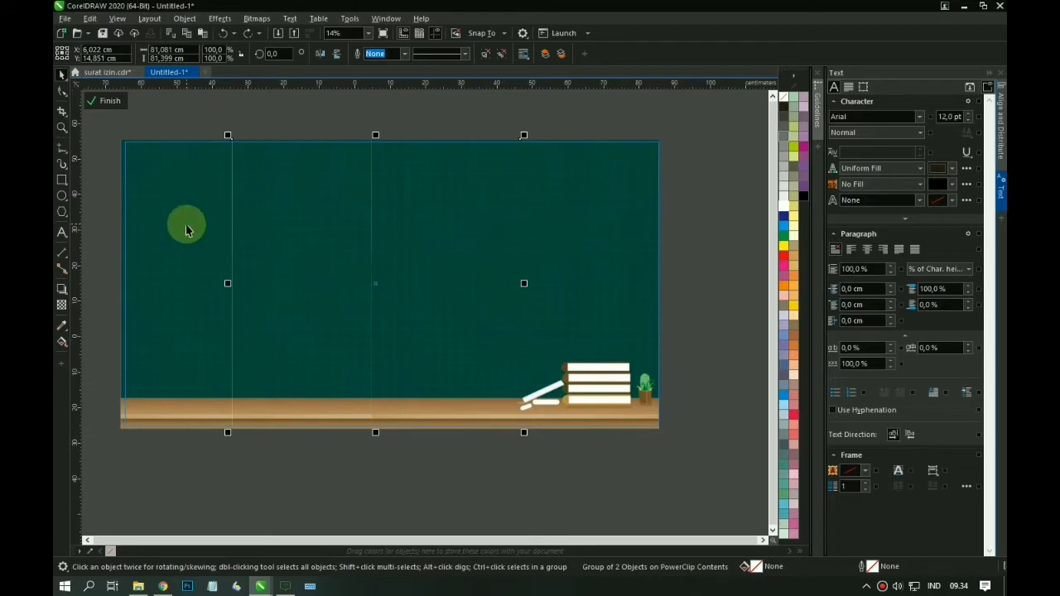
{"action": "left_click_drag", "start_coordinate": [316, 192], "coordinate": [250, 211]}
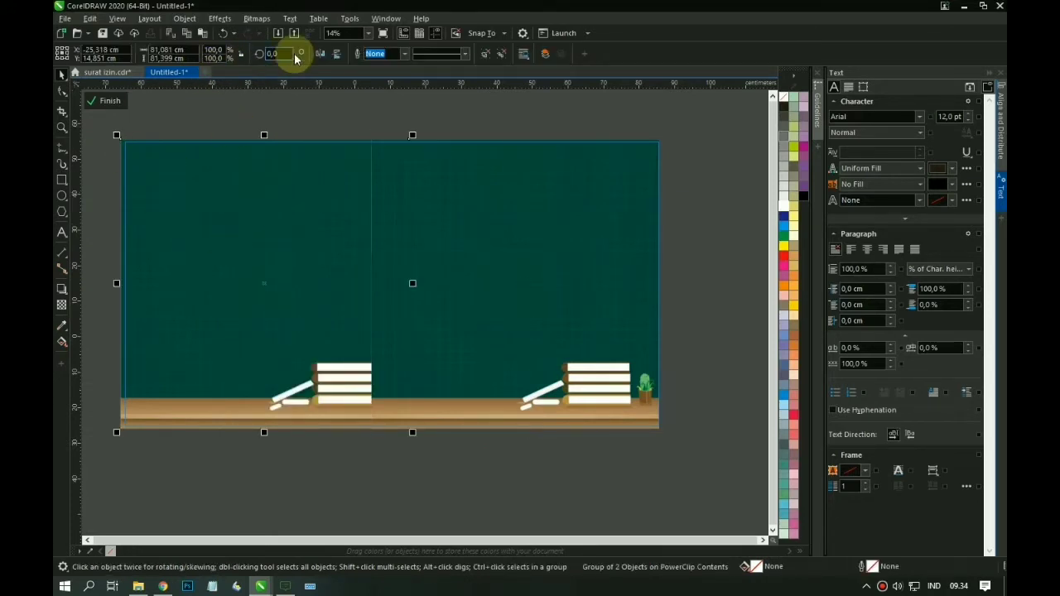
{"action": "left_click", "coordinate": [320, 54]}
{"action": "key", "text": "z"}
{"action": "scroll", "coordinate": [300, 230], "scroll_direction": "down", "scroll_amount": 2}
{"action": "left_click_drag", "start_coordinate": [289, 241], "coordinate": [550, 394]}
{"action": "left_click_drag", "start_coordinate": [460, 321], "coordinate": [366, 320]}
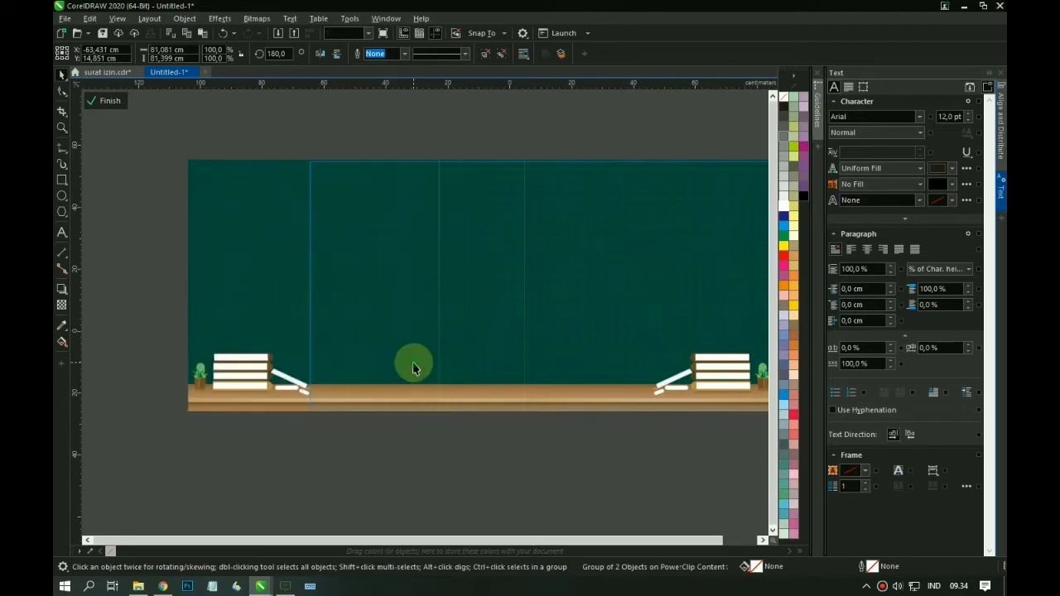
Convert the mirrored chalkboard group to a CMYK bitmap at 100 dpi with a transparent background.
{"action": "left_click", "coordinate": [255, 20]}
{"action": "left_click", "coordinate": [278, 33]}
{"action": "left_click", "coordinate": [550, 261]}
{"action": "left_click", "coordinate": [550, 262]}
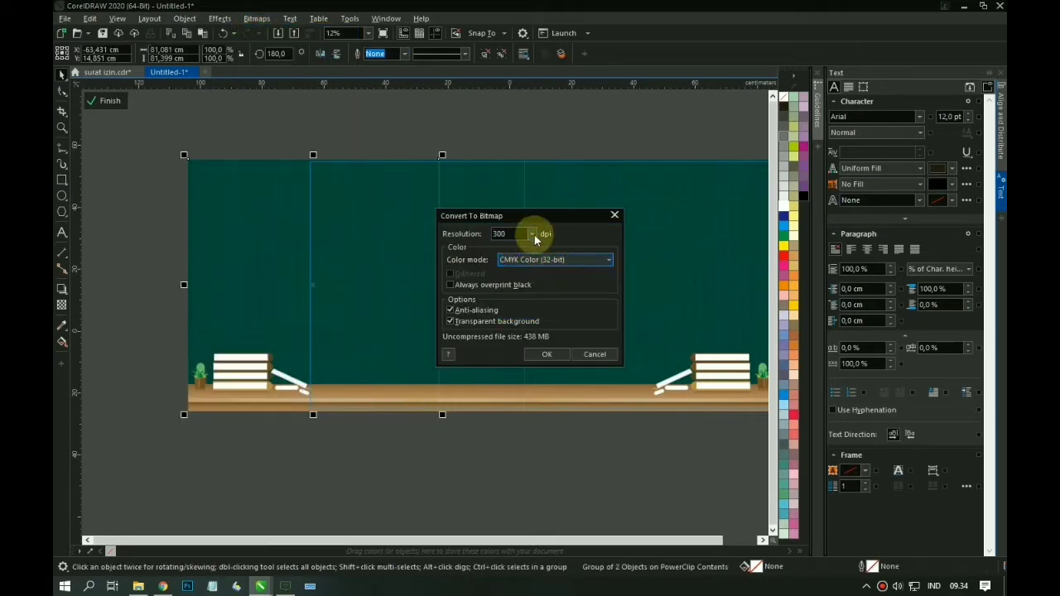
{"action": "left_click", "coordinate": [532, 234]}
{"action": "left_click", "coordinate": [523, 272]}
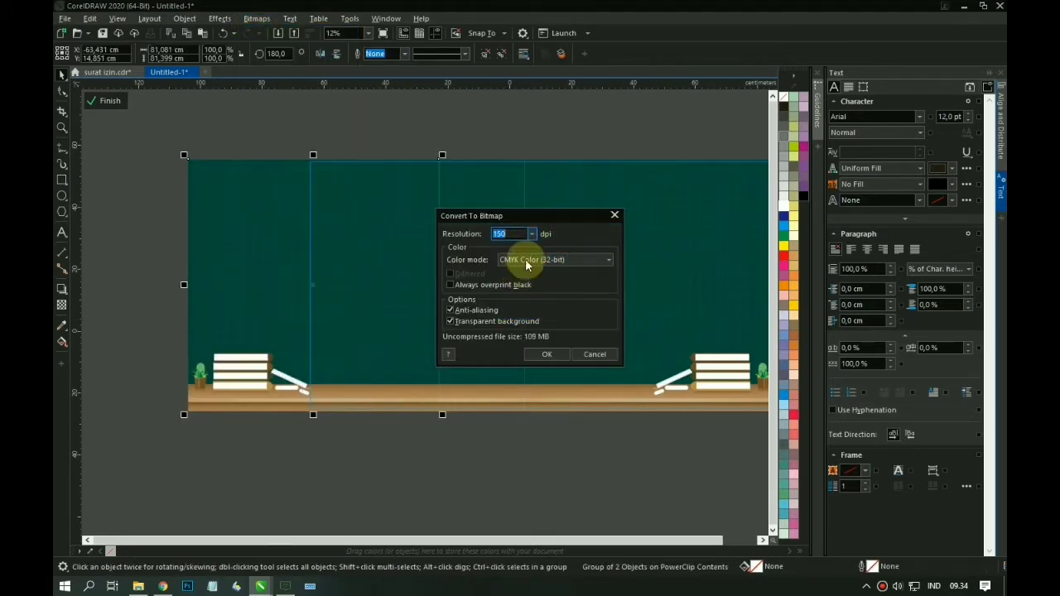
{"action": "left_click", "coordinate": [547, 354]}
Convert the remaining two chalkboard groups into one bitmap and shift the mirrored bitmap further left.
{"action": "scroll", "coordinate": [432, 173], "scroll_direction": "down", "scroll_amount": 2}
{"action": "left_click_drag", "start_coordinate": [393, 224], "coordinate": [605, 385]}
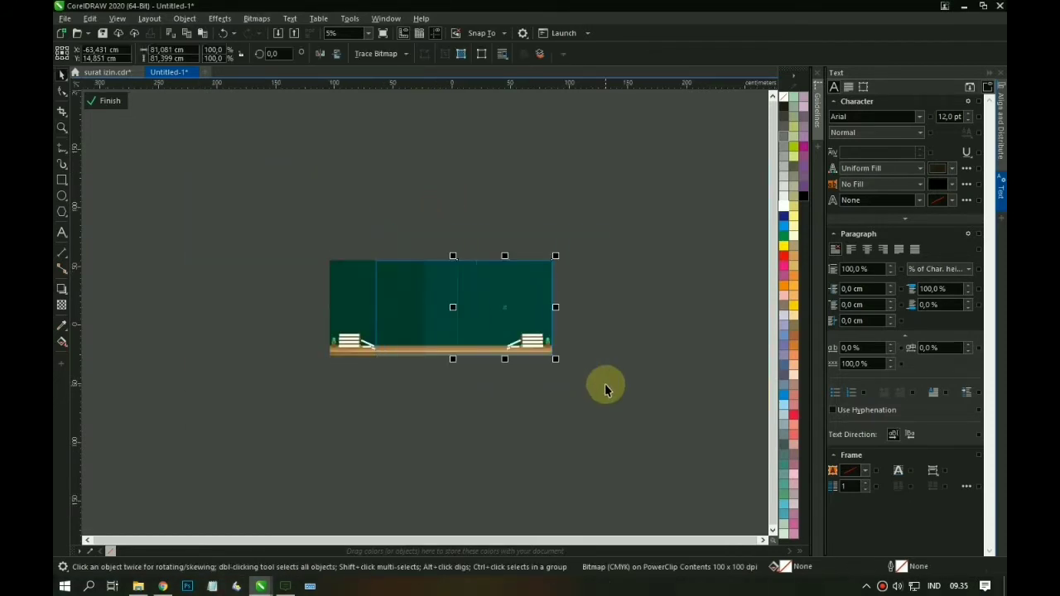
{"action": "left_click", "coordinate": [446, 285], "text": "shift"}
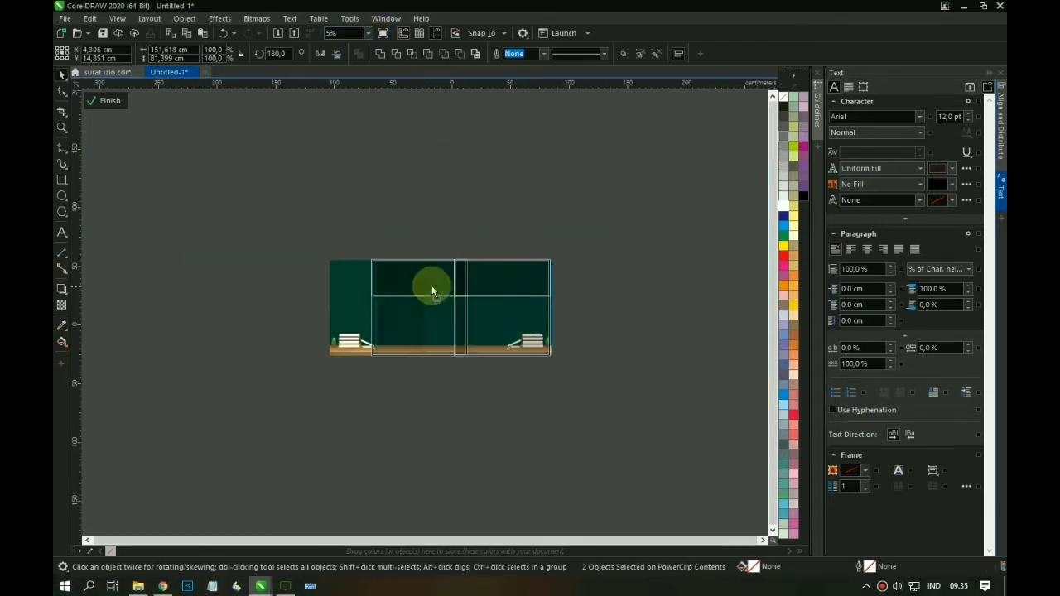
{"action": "left_click", "coordinate": [260, 19]}
{"action": "left_click", "coordinate": [284, 33]}
{"action": "left_click", "coordinate": [549, 354]}
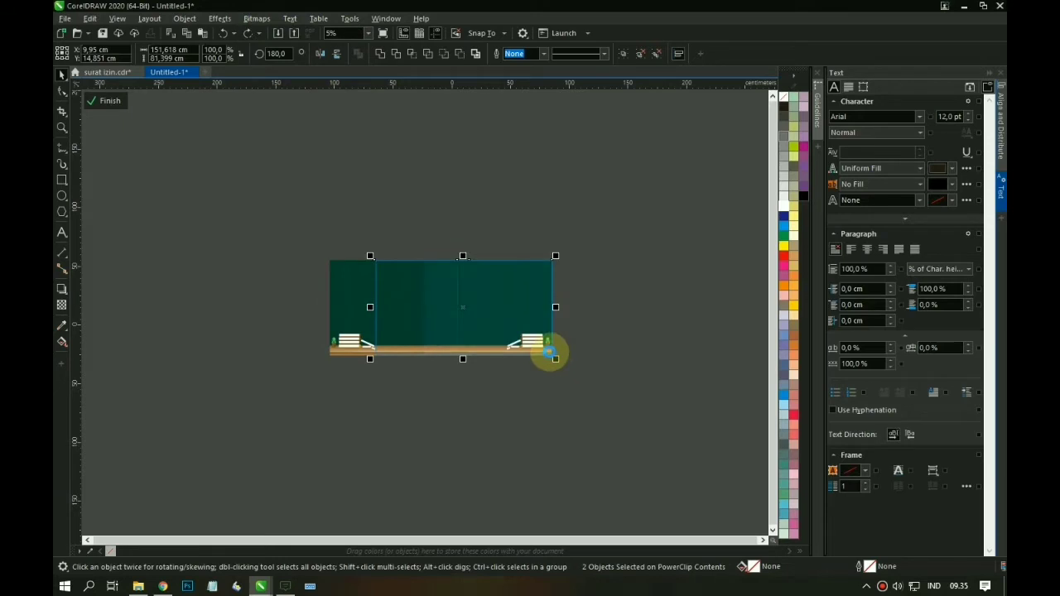
{"action": "left_click", "coordinate": [383, 307]}
{"action": "scroll", "coordinate": [510, 318], "scroll_direction": "up", "scroll_amount": 2}
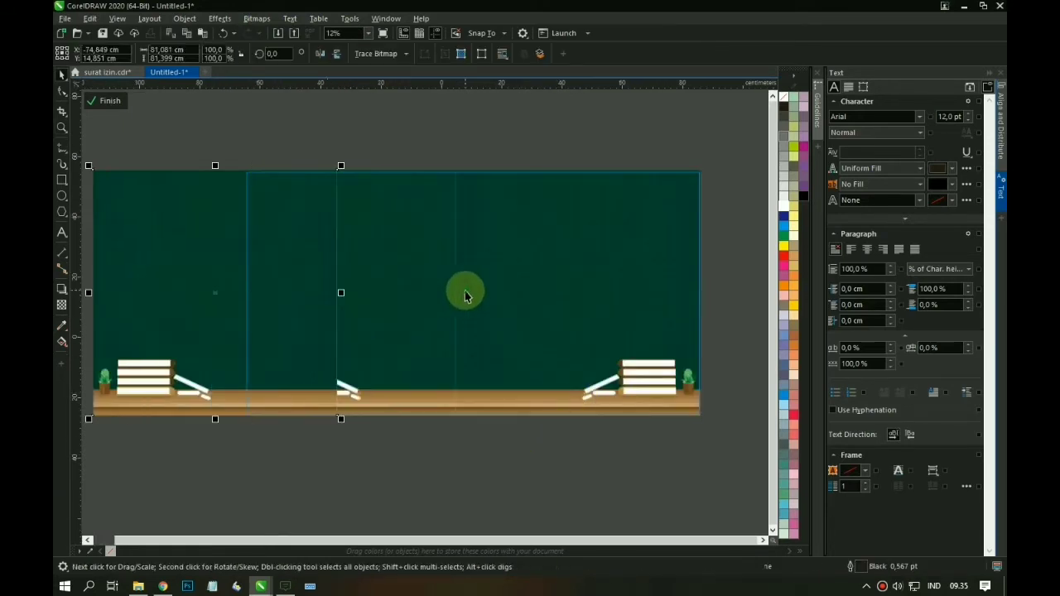
Undo the bitmap conversions and the last move, and inspect the seam between the chalkboard pieces.
{"action": "key", "text": "ctrl+z"}
{"action": "key", "text": "ctrl+z"}
{"action": "key", "text": "ctrl+z"}
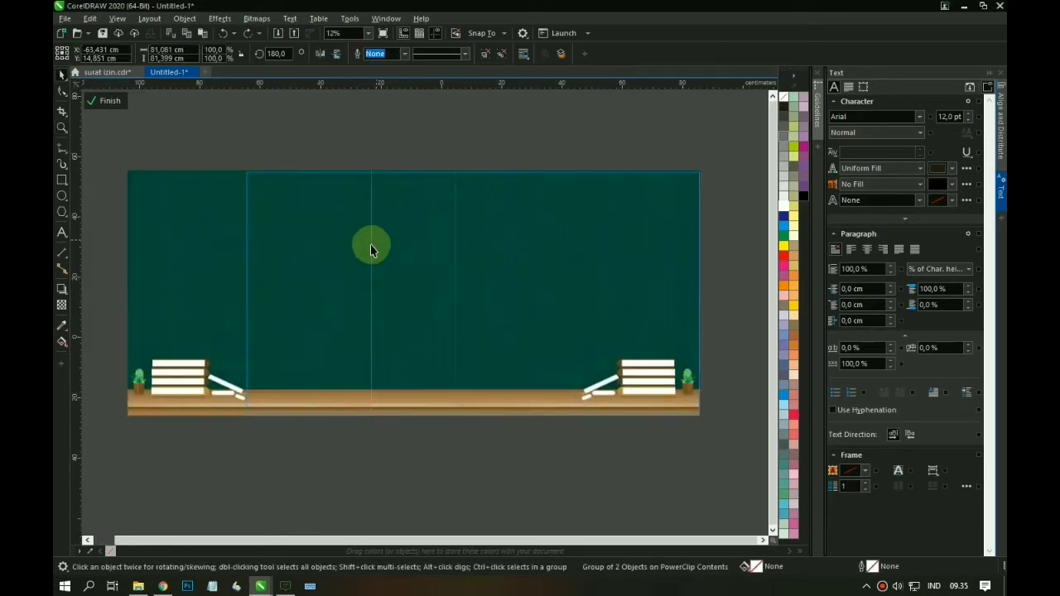
{"action": "key", "text": "ctrl+z"}
{"action": "key", "text": "z"}
{"action": "left_click_drag", "start_coordinate": [348, 139], "coordinate": [405, 252]}
{"action": "left_click_drag", "start_coordinate": [388, 204], "coordinate": [440, 277]}
{"action": "scroll", "coordinate": [433, 271], "scroll_direction": "down", "scroll_amount": 3}
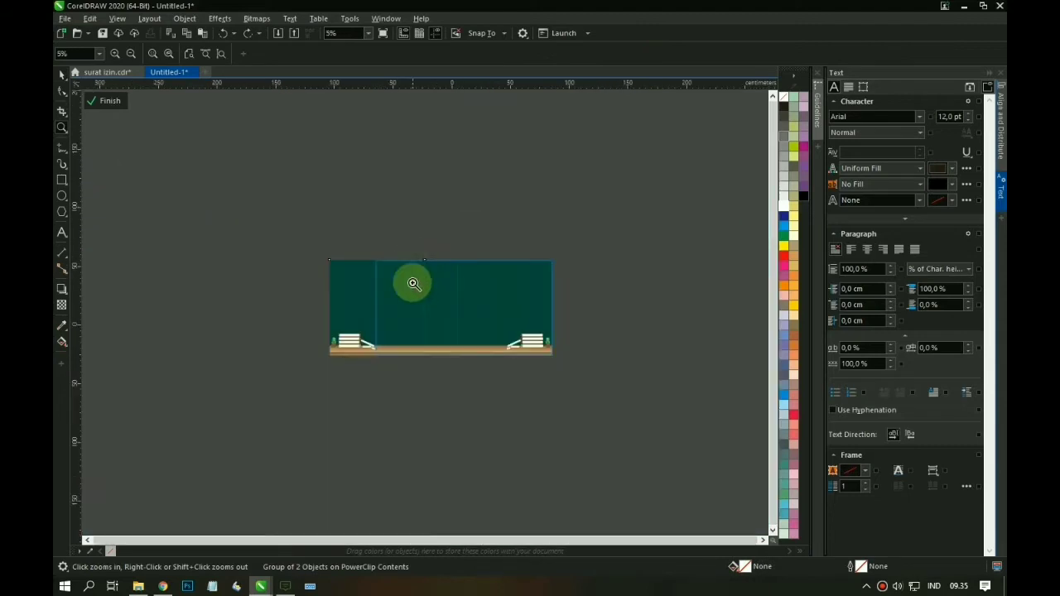
Delete the mirrored chalkboard group and the middle copy, keeping only the original on the right half.
{"action": "key", "text": "space"}
{"action": "key", "text": "space"}
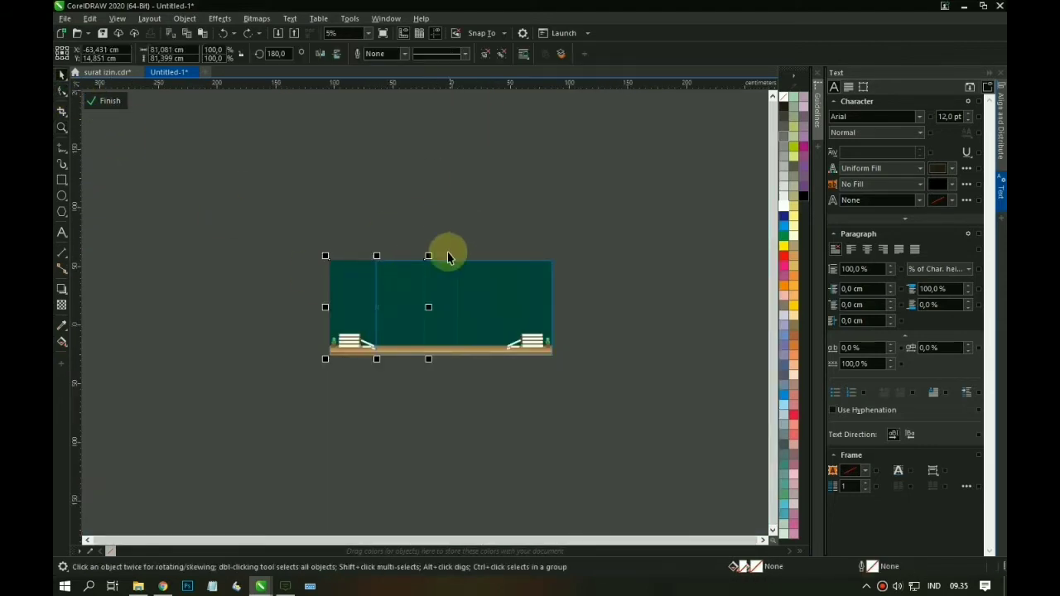
{"action": "key", "text": "Delete"}
{"action": "left_click", "coordinate": [396, 278]}
{"action": "key", "text": "Delete"}
Try trimming the original chalkboard image's left edge inward with the Shape tool.
{"action": "left_click", "coordinate": [476, 292]}
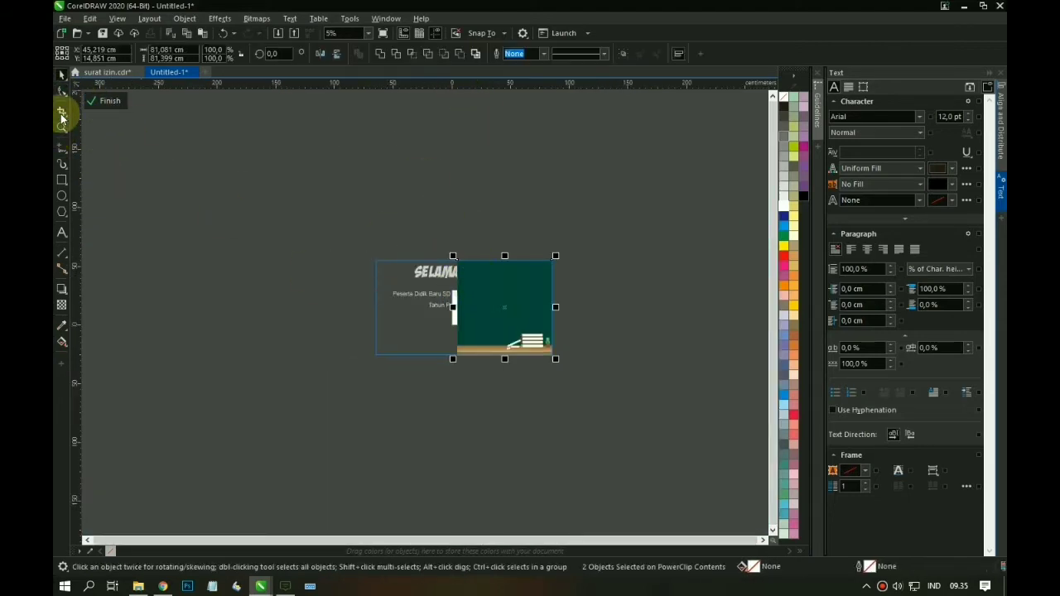
{"action": "left_click", "coordinate": [470, 291]}
{"action": "left_click_drag", "start_coordinate": [508, 403], "coordinate": [509, 405]}
{"action": "scroll", "coordinate": [461, 345], "scroll_direction": "up", "scroll_amount": 1}
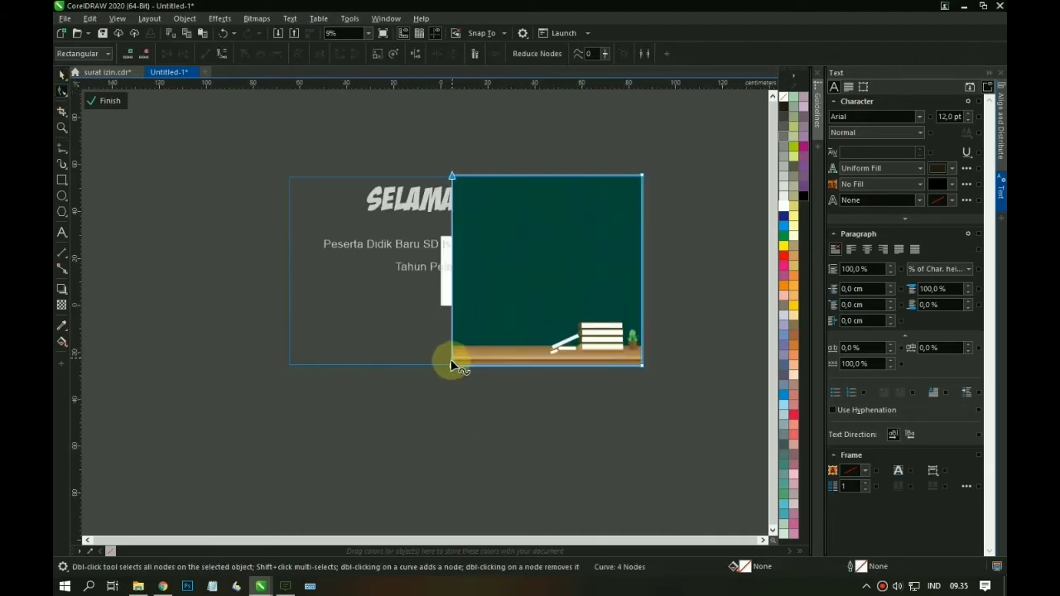
{"action": "left_click_drag", "start_coordinate": [454, 365], "coordinate": [457, 366]}
{"action": "key", "text": "space"}
{"action": "left_click", "coordinate": [454, 241]}
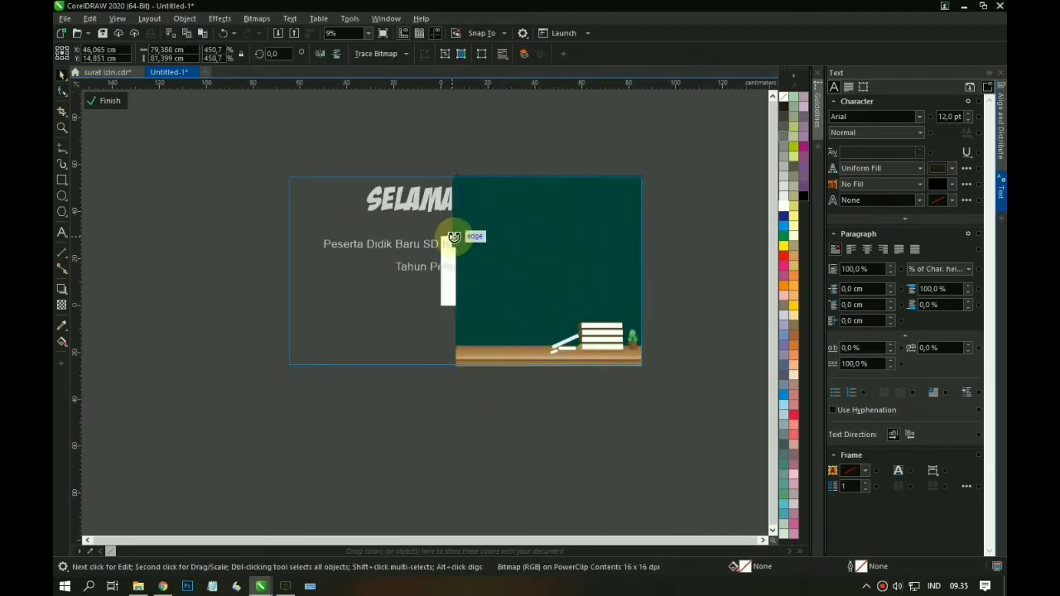
Convert the chalkboard image to an RGB bitmap at 100 dpi.
{"action": "left_click", "coordinate": [245, 19]}
{"action": "left_click", "coordinate": [272, 38]}
{"action": "left_click", "coordinate": [584, 260]}
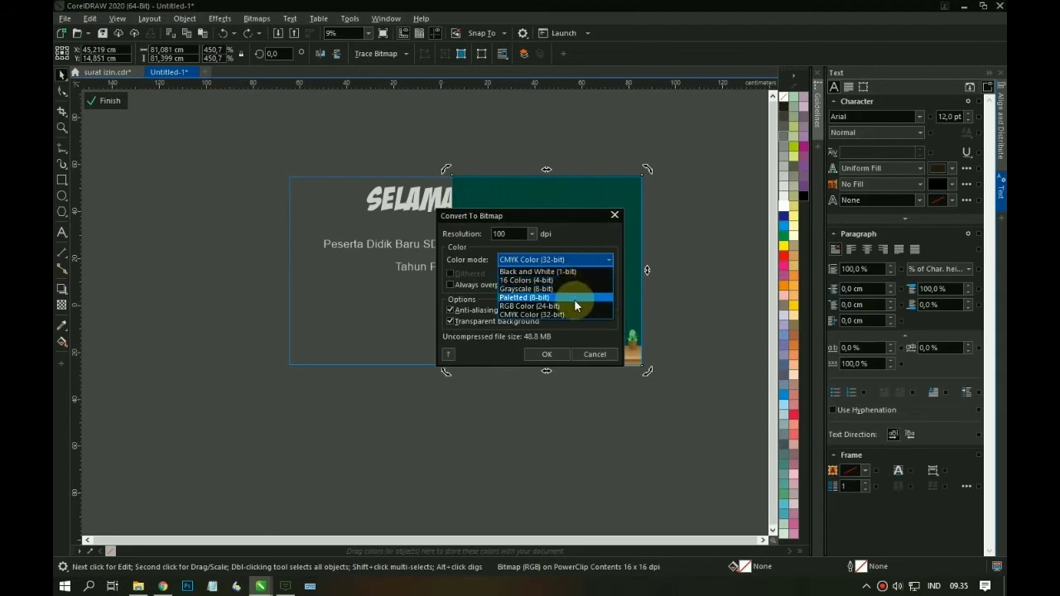
{"action": "left_click", "coordinate": [547, 356]}
Try moving the converted image's left edge nodes inward beneath the green strip, and undo the trim.
{"action": "left_click", "coordinate": [62, 91]}
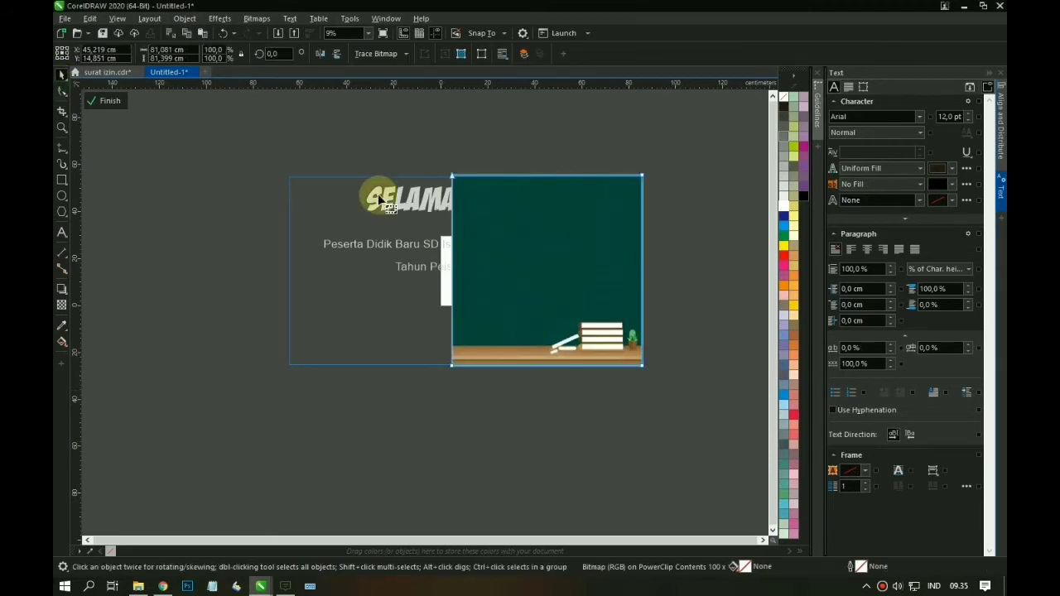
{"action": "scroll", "coordinate": [463, 181], "scroll_direction": "up", "scroll_amount": 5}
{"action": "left_click_drag", "start_coordinate": [379, 154], "coordinate": [436, 154]}
{"action": "scroll", "coordinate": [442, 170], "scroll_direction": "down", "scroll_amount": 4}
{"action": "key", "text": "space"}
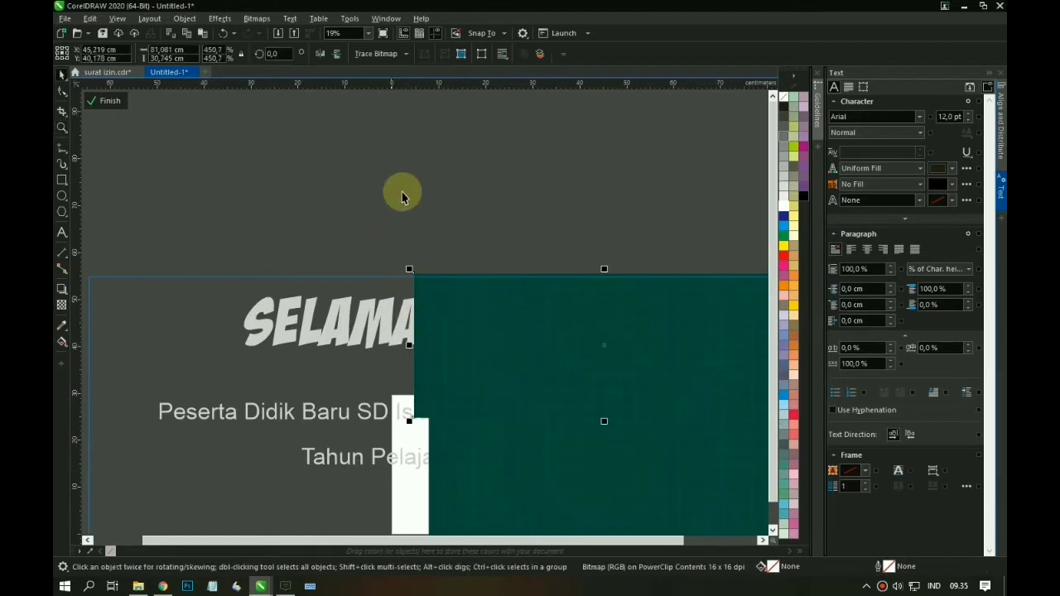
{"action": "key", "text": "ctrl+z"}
Merge the green strip and the chalkboard image into a single RGB bitmap at 100 dpi.
{"action": "left_click", "coordinate": [472, 451], "text": "shift"}
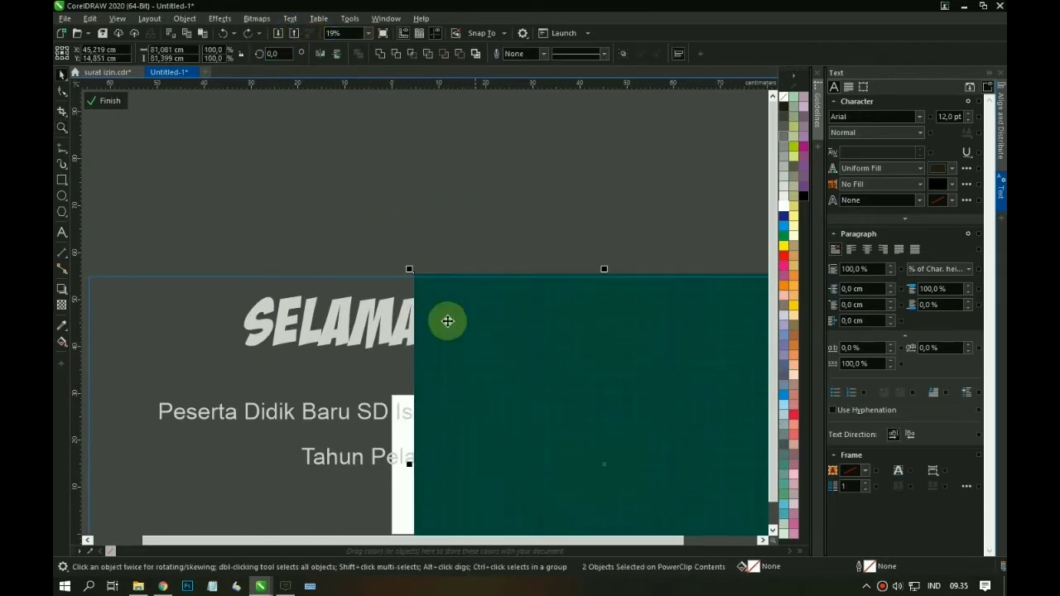
{"action": "left_click", "coordinate": [256, 19]}
{"action": "left_click", "coordinate": [277, 33]}
{"action": "left_click", "coordinate": [547, 353]}
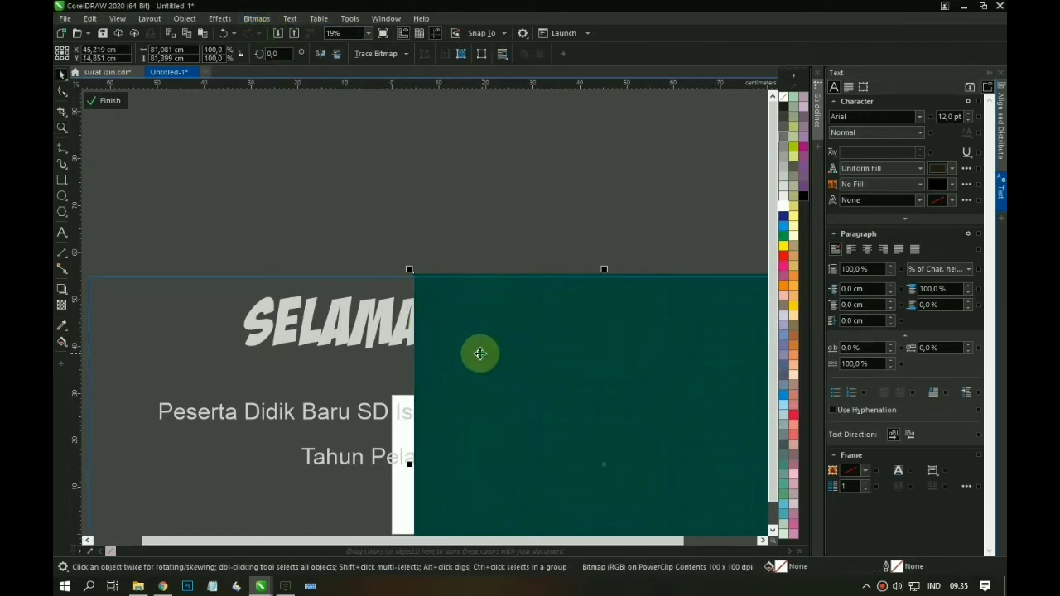
Trim the merged bitmap's left edge inward with the Shape tool, leaving it about 79.9 cm wide.
{"action": "scroll", "coordinate": [464, 319], "scroll_direction": "down", "scroll_amount": 4}
{"action": "key", "text": "F10"}
{"action": "scroll", "coordinate": [414, 302], "scroll_direction": "up", "scroll_amount": 8}
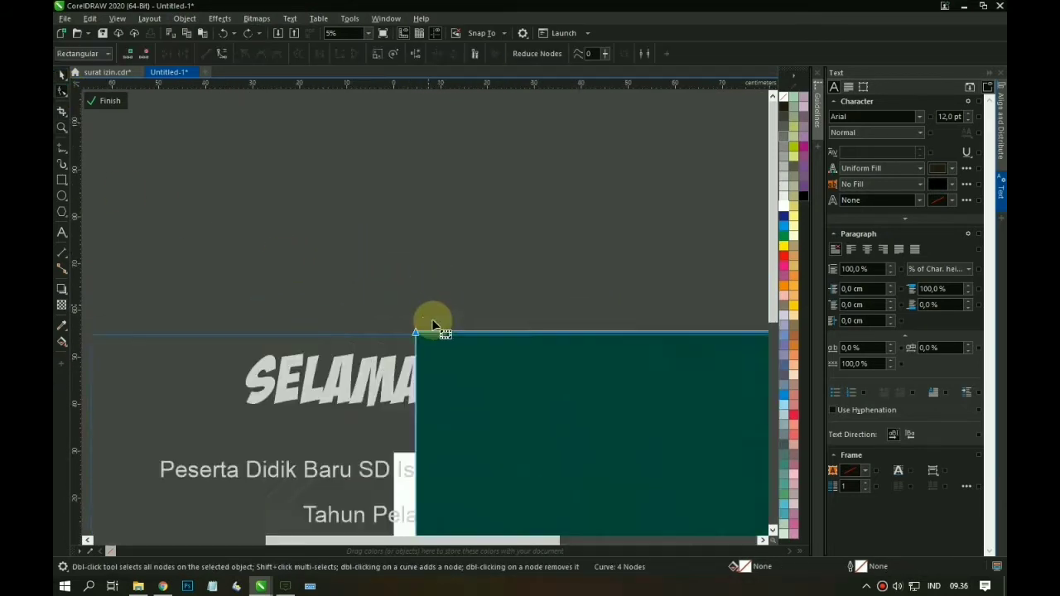
{"action": "scroll", "coordinate": [527, 355], "scroll_direction": "down", "scroll_amount": 6}
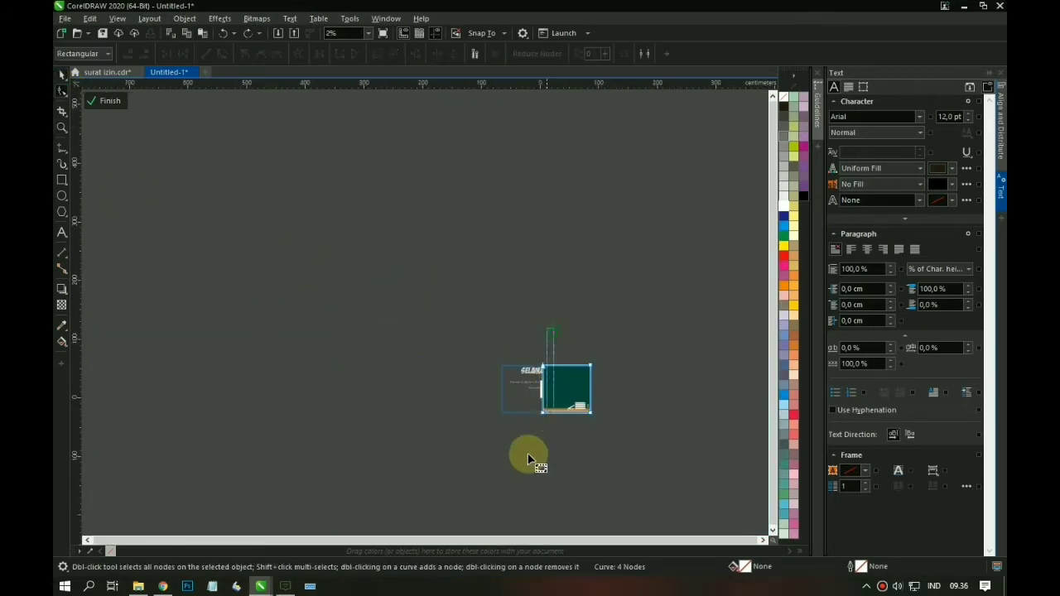
{"action": "scroll", "coordinate": [506, 455], "scroll_direction": "up", "scroll_amount": 3}
{"action": "left_click_drag", "start_coordinate": [467, 467], "coordinate": [478, 467]}
{"action": "scroll", "coordinate": [511, 439], "scroll_direction": "down", "scroll_amount": 4}
{"action": "key", "text": "space"}
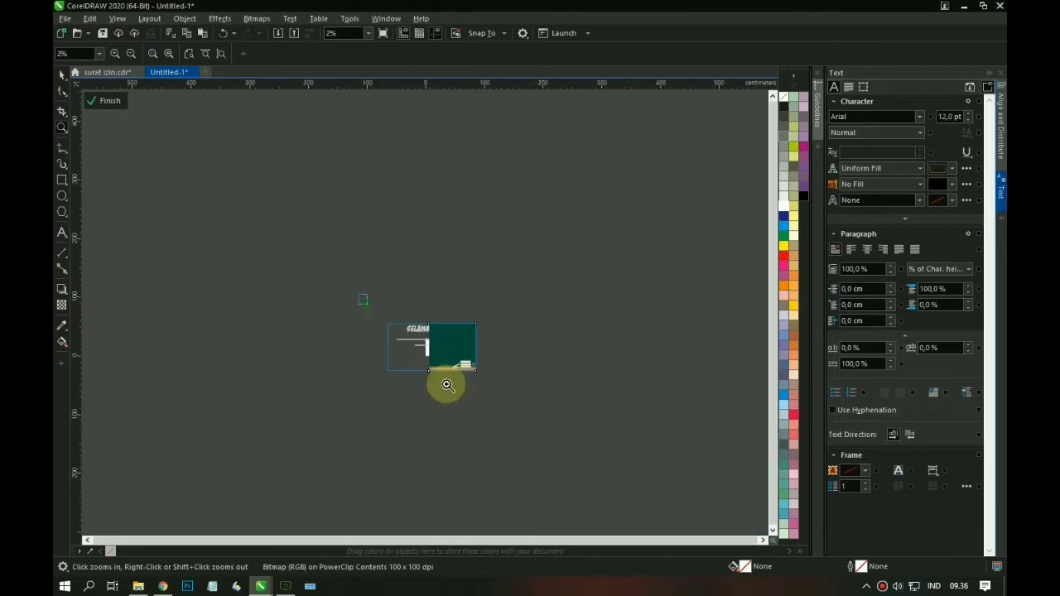
Place a mirrored copy of the chalkboard bitmap over the left half and finish editing the PowerClip contents.
{"action": "scroll", "coordinate": [447, 379], "scroll_direction": "up", "scroll_amount": 2}
{"action": "right_click", "coordinate": [310, 295]}
{"action": "left_click_drag", "start_coordinate": [556, 286], "coordinate": [280, 339]}
{"action": "left_click", "coordinate": [368, 401]}
{"action": "left_click", "coordinate": [331, 429], "text": "ctrl"}
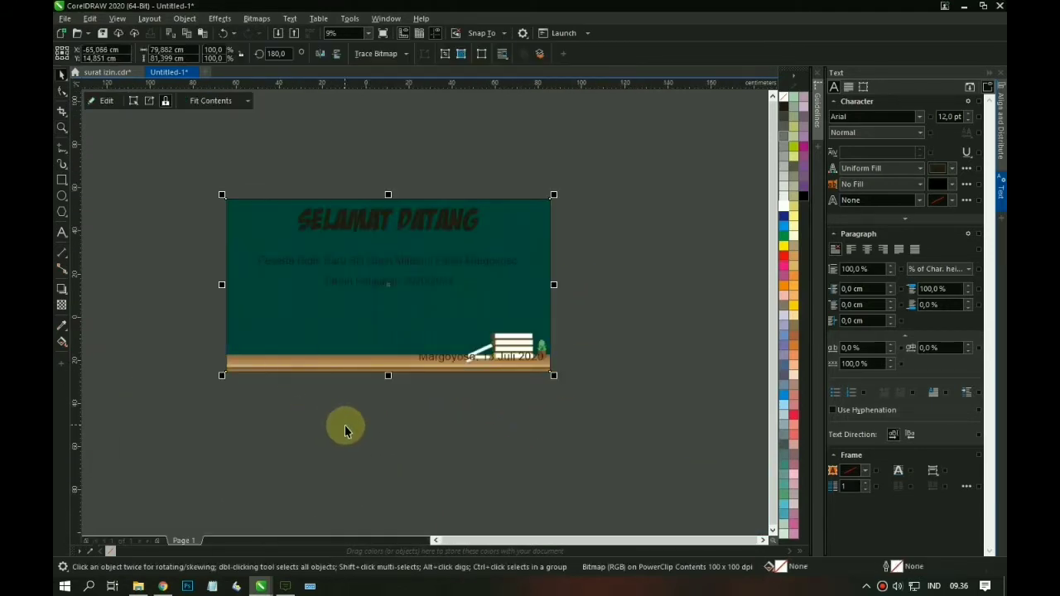
Enlarge the "SELAMAT DATANG" heading to about 113 cm wide, centred near the top of the banner.
{"action": "key", "text": "z"}
{"action": "left_click_drag", "start_coordinate": [194, 196], "coordinate": [606, 405]}
{"action": "key", "text": "space"}
{"action": "left_click", "coordinate": [514, 187]}
{"action": "left_click_drag", "start_coordinate": [558, 221], "coordinate": [609, 251]}
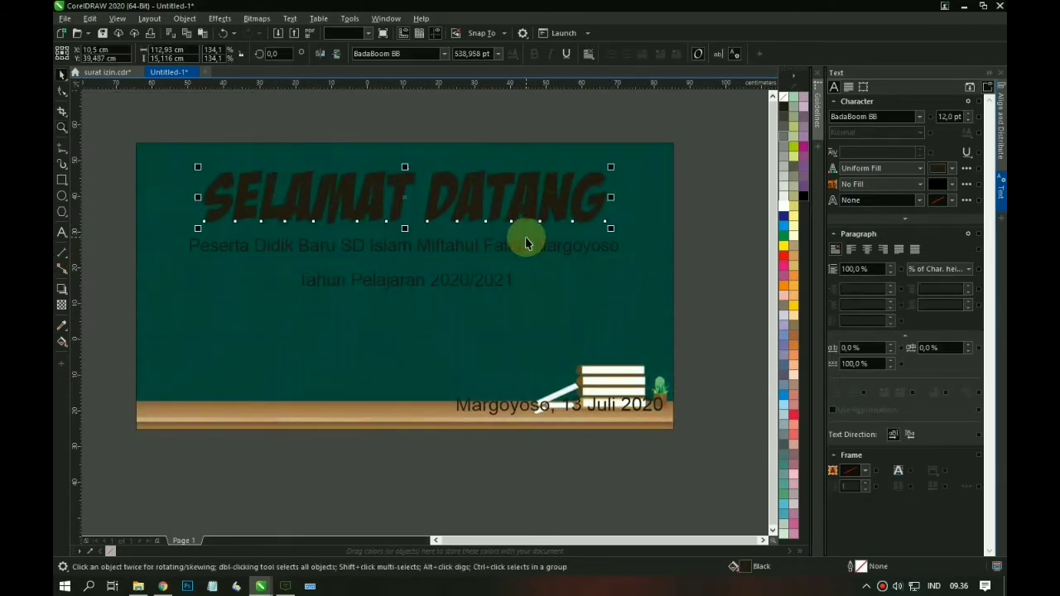
Add a one-step outside contour to the "SELAMAT DATANG" heading, filled white with a 1.586 cm offset.
{"action": "left_click", "coordinate": [65, 298]}
{"action": "left_click", "coordinate": [113, 301]}
{"action": "left_click_drag", "start_coordinate": [198, 223], "coordinate": [335, 259]}
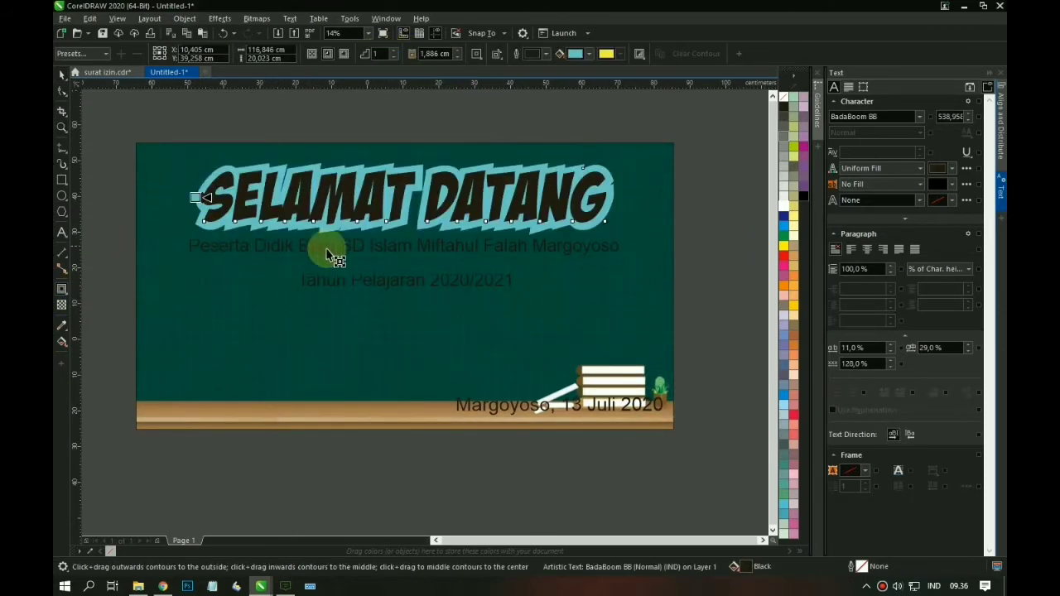
{"action": "left_click_drag", "start_coordinate": [589, 133], "coordinate": [555, 101]}
{"action": "left_click", "coordinate": [545, 104]}
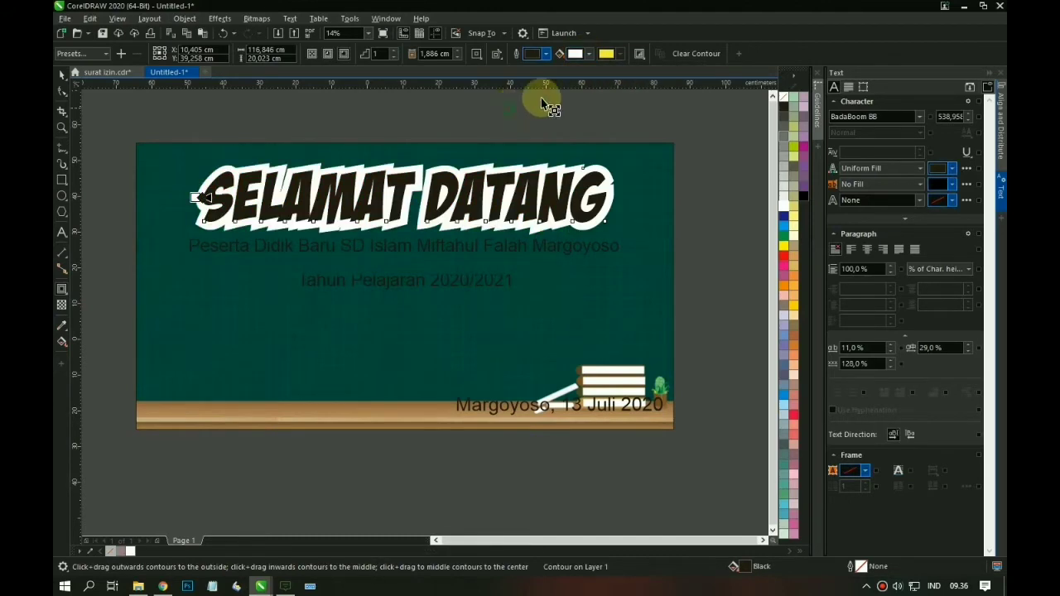
{"action": "key", "text": "ctrl+z"}
{"action": "scroll", "coordinate": [396, 169], "scroll_direction": "up", "scroll_amount": 3}
{"action": "key", "text": "z"}
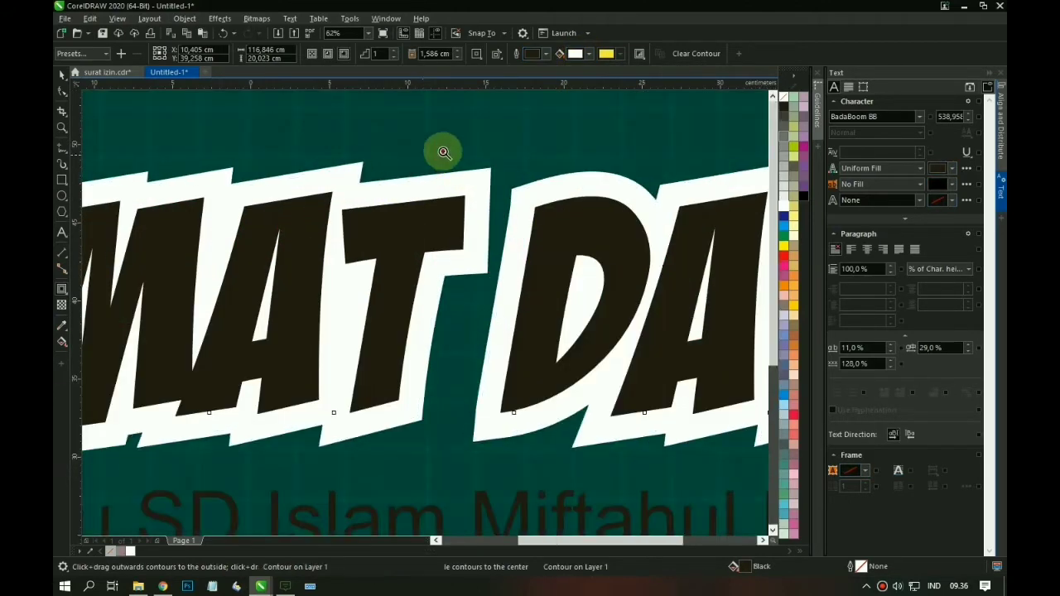
Turn the heading text into an empty PowerClip frame and open its contents for editing.
{"action": "key", "text": "F3"}
{"action": "key", "text": "F3"}
{"action": "key", "text": "F3"}
{"action": "key", "text": "space"}
{"action": "left_click", "coordinate": [390, 451]}
{"action": "scroll", "coordinate": [389, 450], "scroll_direction": "up", "scroll_amount": 1}
{"action": "left_click", "coordinate": [486, 287]}
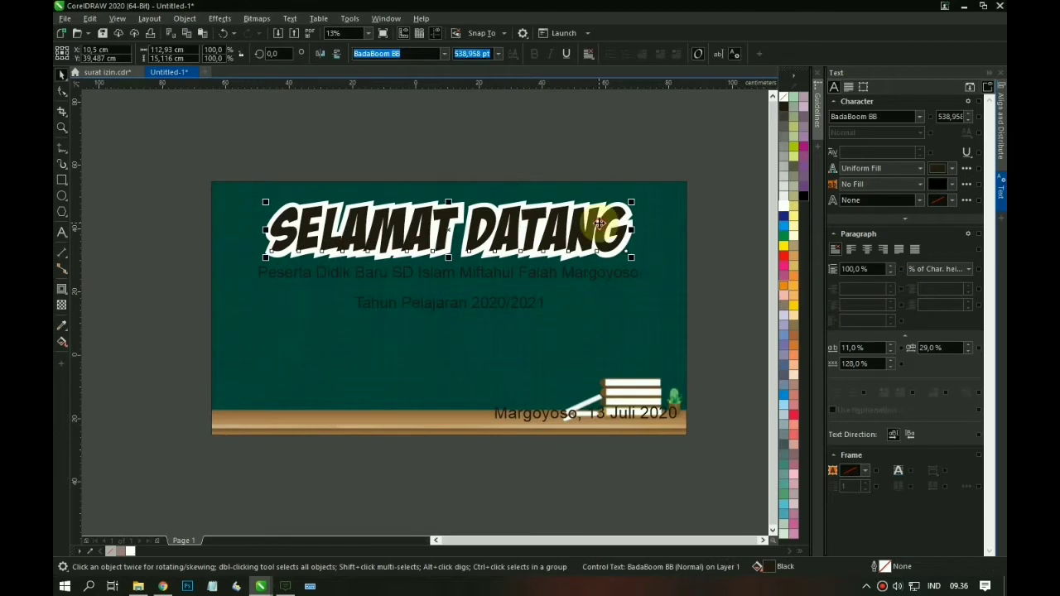
{"action": "right_click", "coordinate": [600, 224]}
{"action": "left_click", "coordinate": [734, 220]}
{"action": "left_click", "coordinate": [424, 236]}
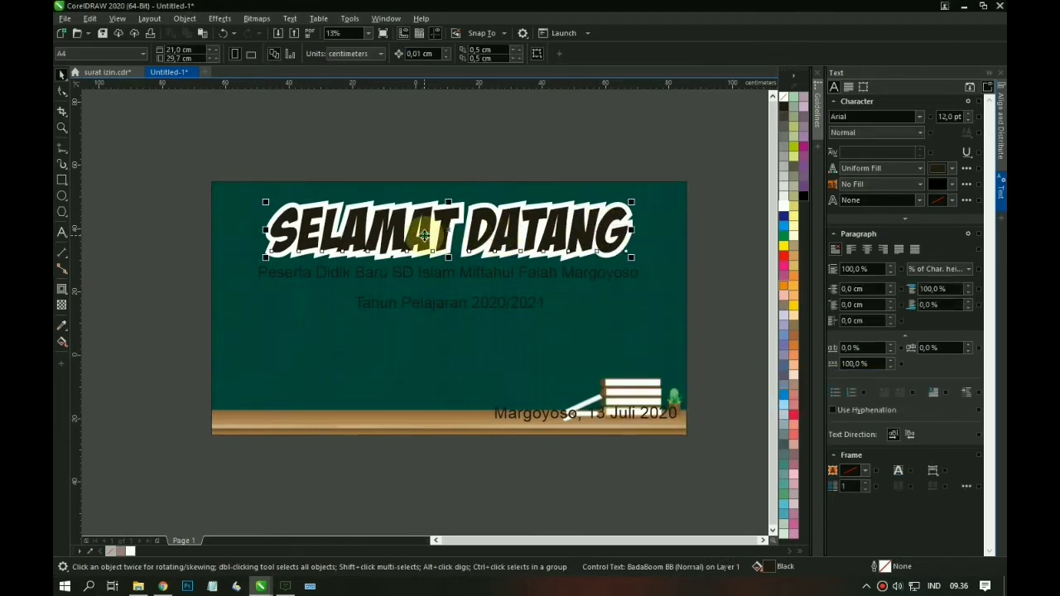
{"action": "double_click", "coordinate": [424, 236]}
Draw an outline-free dark blue rectangle about 140 x 11 cm across the heading inside the PowerClip, and fill the heading letters magenta.
{"action": "left_click", "coordinate": [64, 181]}
{"action": "mouse_move", "coordinate": [212, 197]}
{"action": "left_mouse_down"}
{"action": "mouse_move", "coordinate": [480, 232]}
{"action": "mouse_move", "coordinate": [654, 232]}
{"action": "left_mouse_up"}
{"action": "key", "text": "space"}
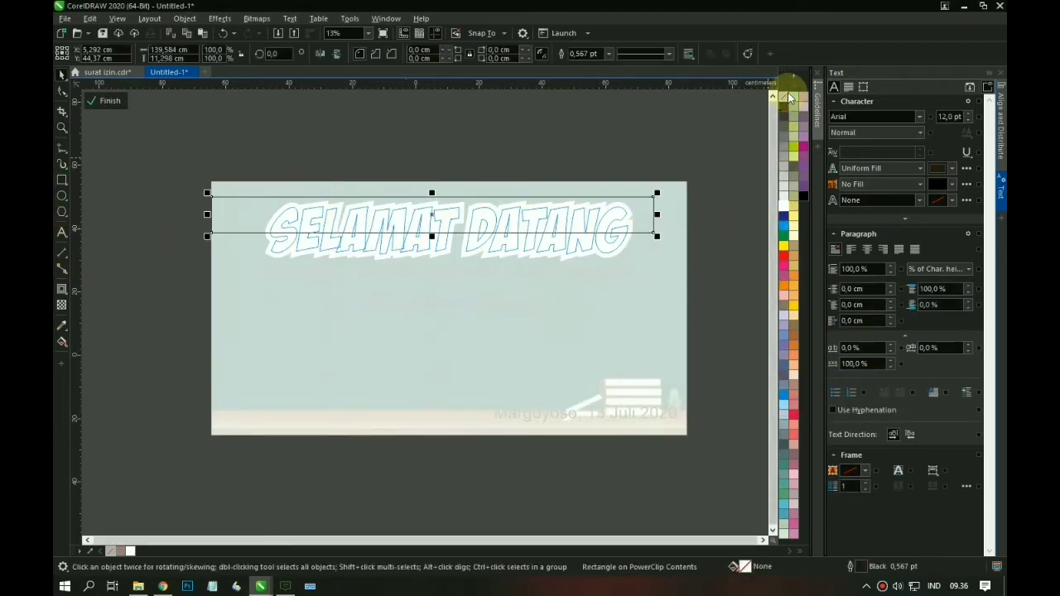
{"action": "right_click", "coordinate": [788, 97]}
{"action": "left_click", "coordinate": [784, 216]}
{"action": "left_click", "coordinate": [735, 222], "text": "ctrl"}
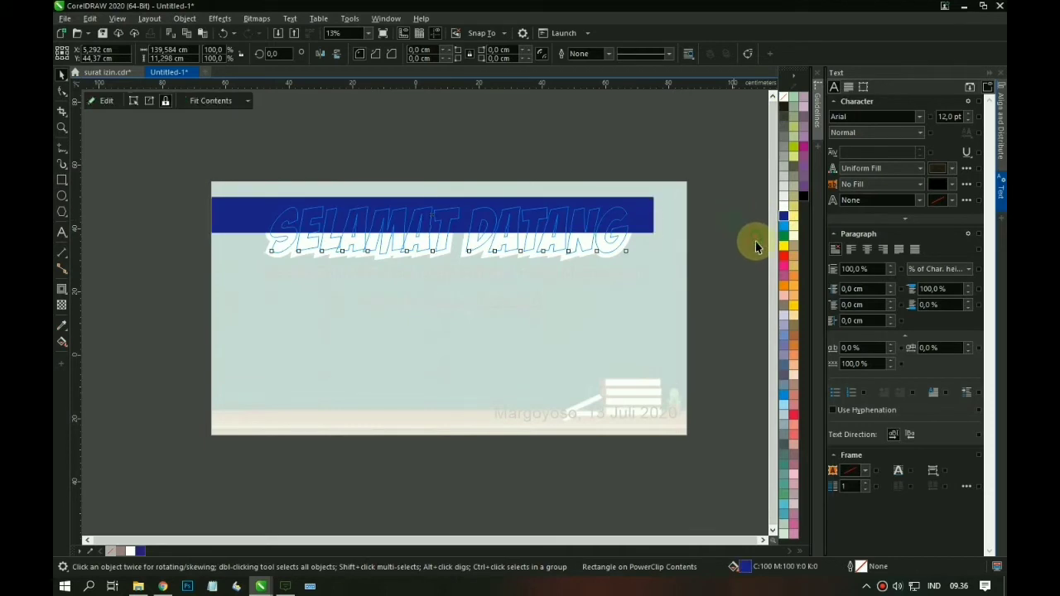
{"action": "left_click", "coordinate": [784, 266]}
{"action": "left_click", "coordinate": [729, 248]}
Fade the blue rectangle with a vertical fountain transparency and move it down over the heading's lower half.
{"action": "left_click", "coordinate": [539, 228]}
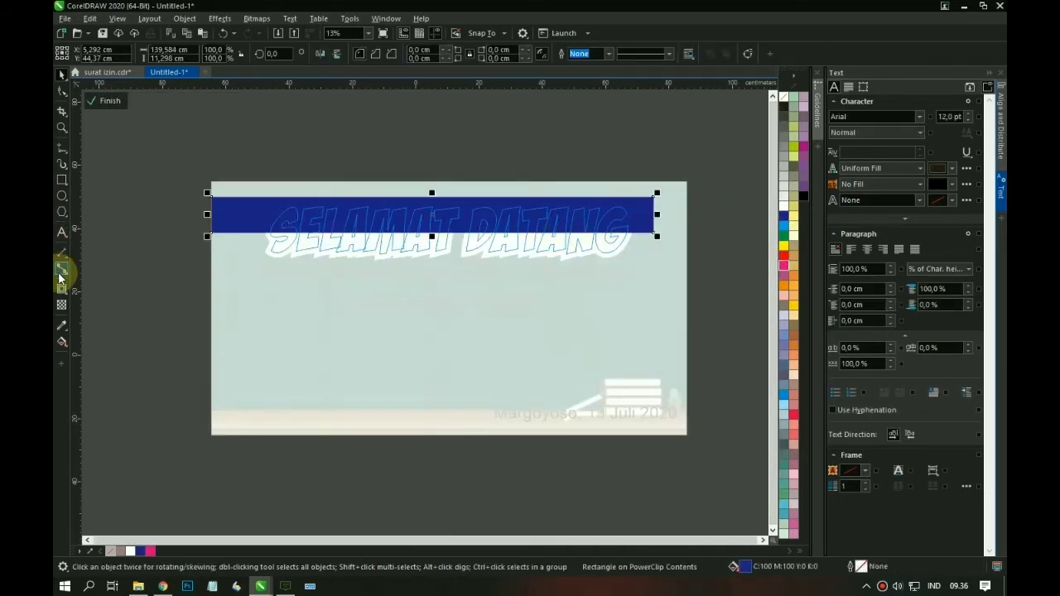
{"action": "left_click", "coordinate": [62, 305]}
{"action": "left_click_drag", "start_coordinate": [464, 233], "coordinate": [466, 235]}
{"action": "key", "text": "space"}
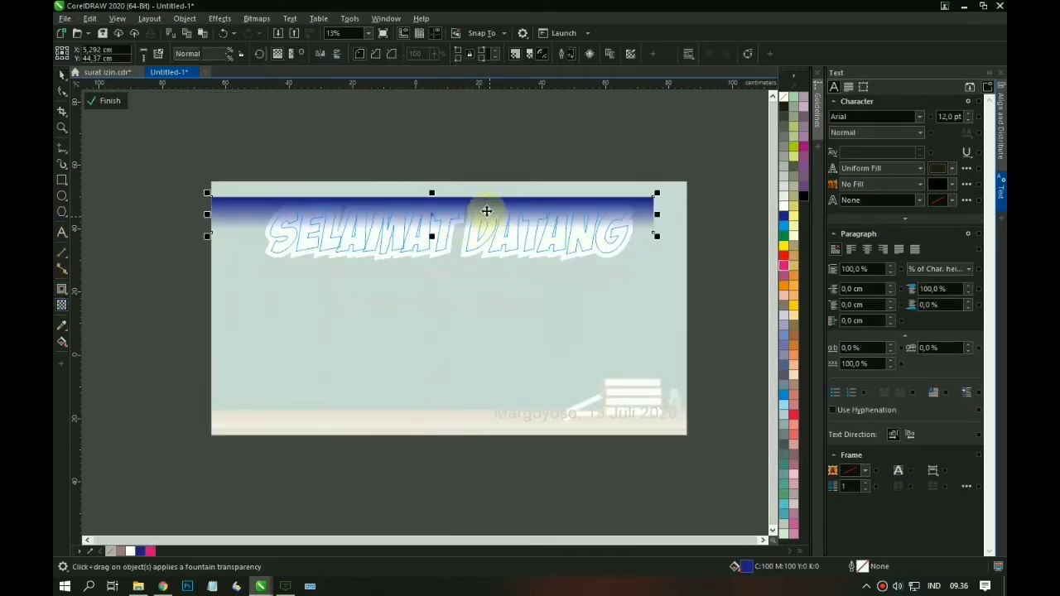
{"action": "left_click_drag", "start_coordinate": [433, 194], "coordinate": [466, 296]}
{"action": "left_click", "coordinate": [61, 305]}
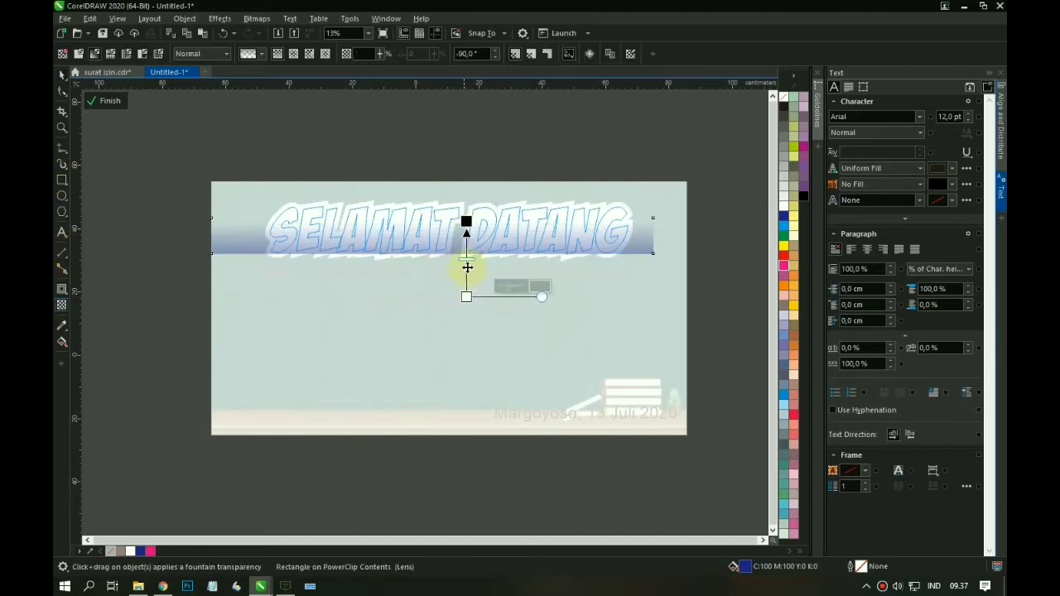
{"action": "key", "text": "space"}
{"action": "left_click", "coordinate": [512, 284], "text": "ctrl"}
Mirror the faded blue rectangle vertically, shift it slightly lower over the letters, and finish editing the PowerClip.
{"action": "left_click", "coordinate": [473, 246], "text": "ctrl"}
{"action": "left_click", "coordinate": [473, 247]}
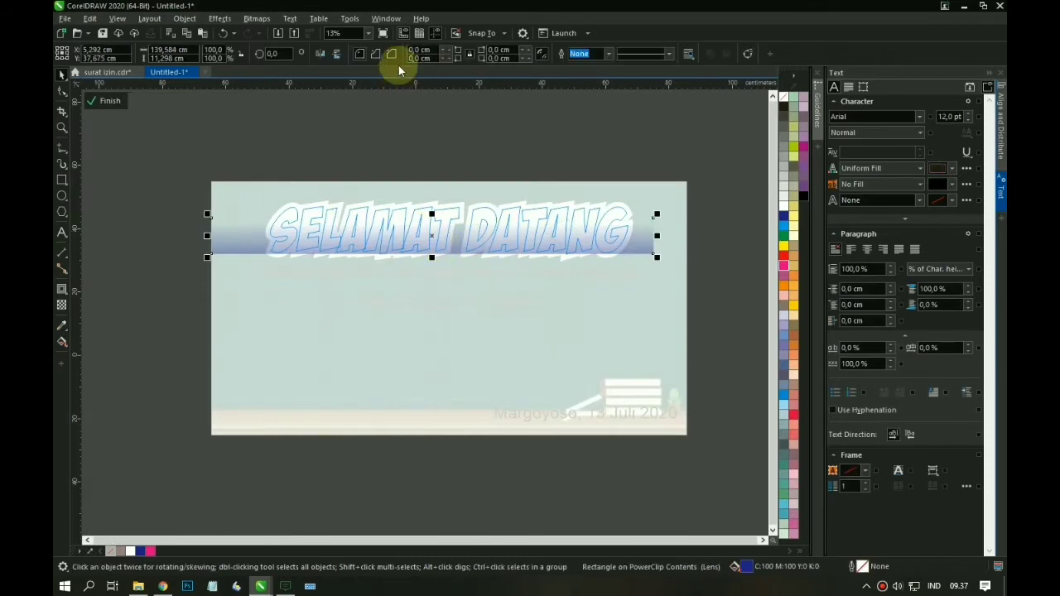
{"action": "left_click", "coordinate": [333, 57]}
{"action": "left_click", "coordinate": [484, 168], "text": "ctrl"}
{"action": "left_click", "coordinate": [417, 233], "text": "ctrl"}
{"action": "left_click_drag", "start_coordinate": [417, 233], "coordinate": [436, 260]}
{"action": "left_click", "coordinate": [445, 276], "text": "ctrl"}
Shrink the heading together with its contour to about 107 cm wide.
{"action": "key", "text": "F3"}
{"action": "key", "text": "F2"}
{"action": "left_click_drag", "start_coordinate": [257, 285], "coordinate": [611, 464]}
{"action": "left_click_drag", "start_coordinate": [614, 226], "coordinate": [597, 222]}
{"action": "left_click", "coordinate": [601, 193]}
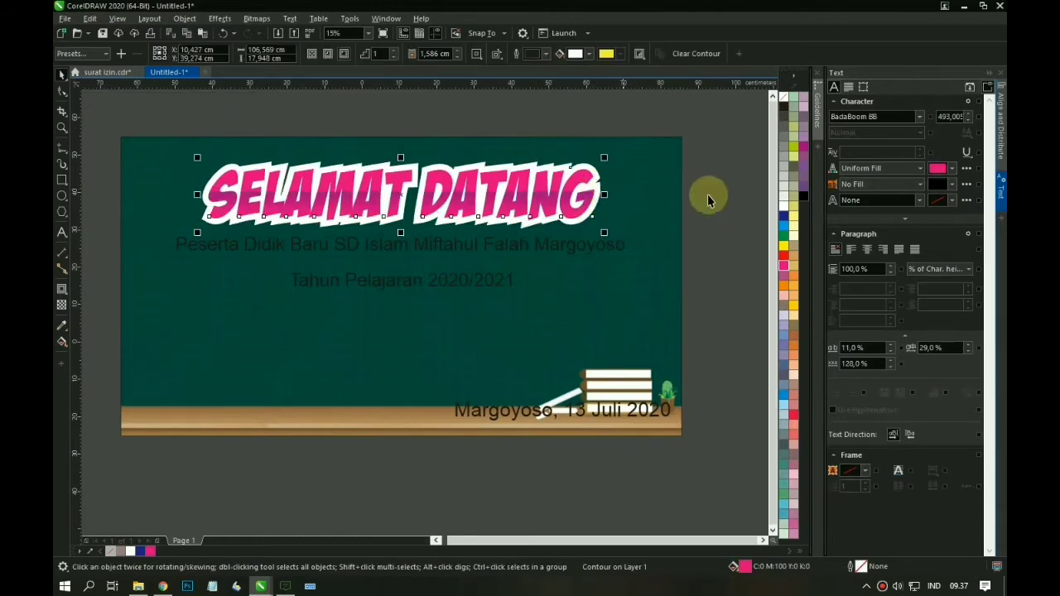
Reduce the heading's white contour offset to 1.227 cm.
{"action": "left_click", "coordinate": [708, 197]}
{"action": "left_click", "coordinate": [522, 226]}
{"action": "left_click", "coordinate": [62, 287]}
{"action": "scroll", "coordinate": [186, 219], "scroll_direction": "up", "scroll_amount": 1}
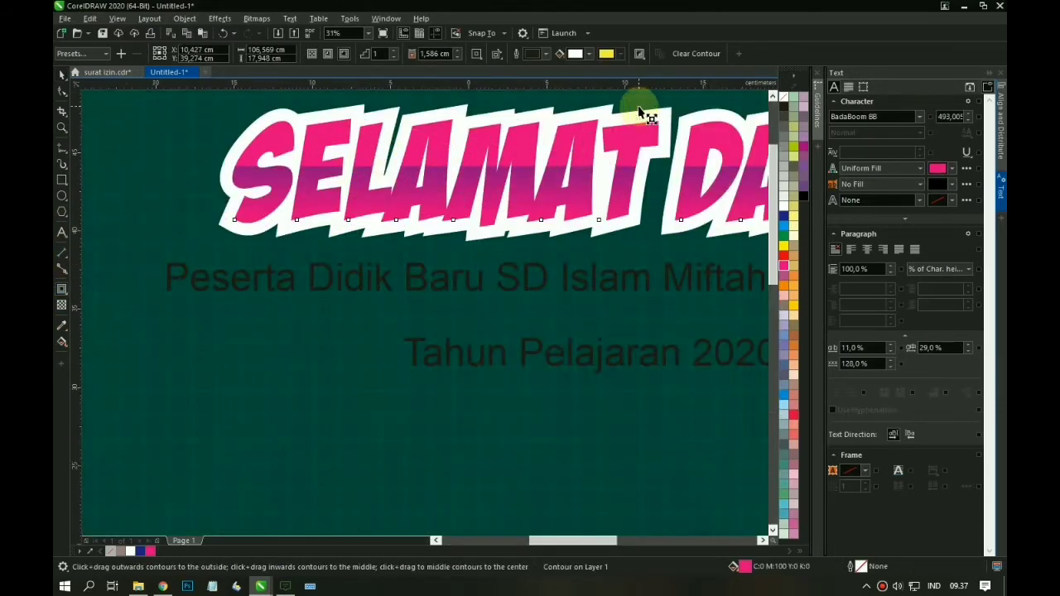
{"action": "scroll", "coordinate": [638, 107], "scroll_direction": "up", "scroll_amount": 2}
{"action": "left_click_drag", "start_coordinate": [627, 109], "coordinate": [627, 122]}
{"action": "scroll", "coordinate": [621, 141], "scroll_direction": "down", "scroll_amount": 2}
{"action": "key", "text": "F2"}
{"action": "key", "text": "F3"}
{"action": "key", "text": "F3"}
{"action": "key", "text": "F3"}
{"action": "left_click_drag", "start_coordinate": [301, 303], "coordinate": [594, 424]}
{"action": "key", "text": "space"}
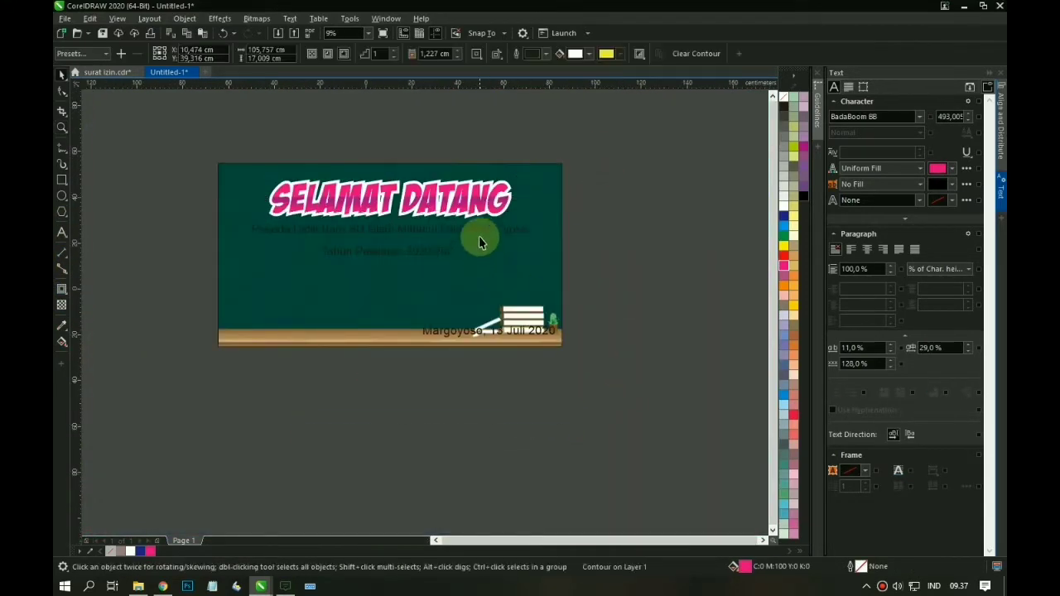
Lower and enlarge the "Peserta Didik Baru" line to about 132 cm wide, and move the date line to the board's lower left.
{"action": "left_click_drag", "start_coordinate": [454, 230], "coordinate": [452, 239]}
{"action": "key", "text": "F2"}
{"action": "left_click_drag", "start_coordinate": [160, 207], "coordinate": [599, 403]}
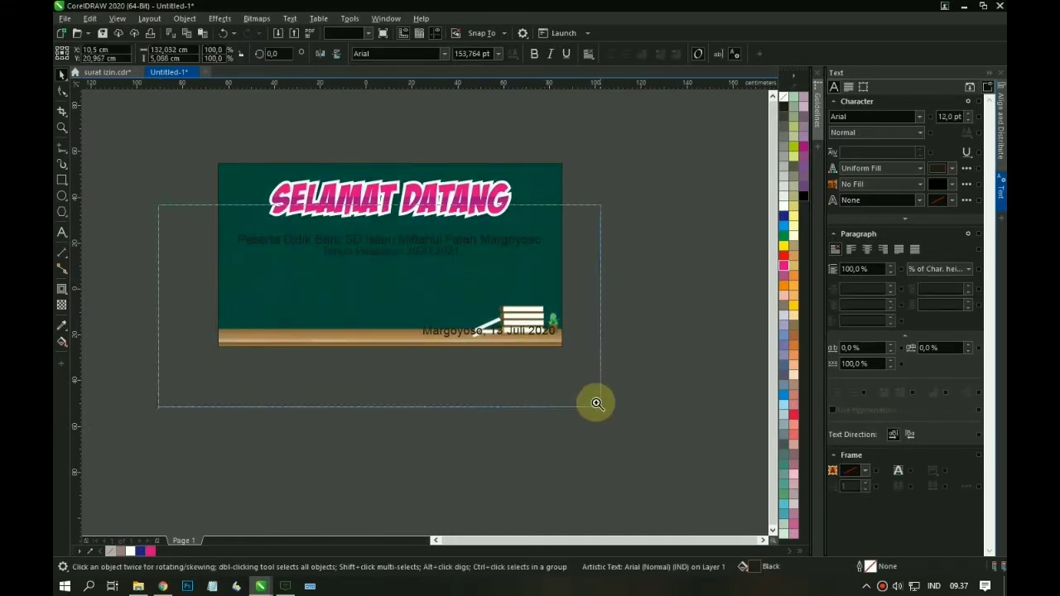
{"action": "left_click", "coordinate": [533, 352]}
{"action": "left_click_drag", "start_coordinate": [553, 355], "coordinate": [247, 338]}
Move the "Tahun Pelajaran 2020/2021" line down and enlarge it to about 76 cm wide.
{"action": "left_click", "coordinate": [443, 235]}
{"action": "left_click_drag", "start_coordinate": [442, 237], "coordinate": [442, 260]}
{"action": "left_click_drag", "start_coordinate": [547, 270], "coordinate": [584, 293]}
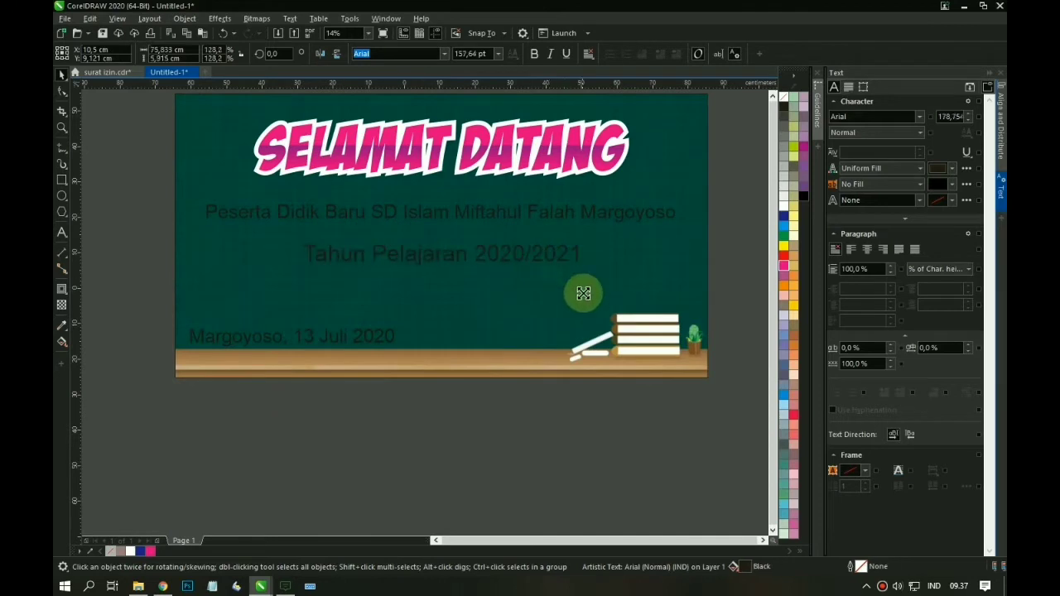
Set the "Tahun Pelajaran 2020/2021" line in Futura Md BT Bold-Italic and centre it horizontally on the banner.
{"action": "key", "text": "Return"}
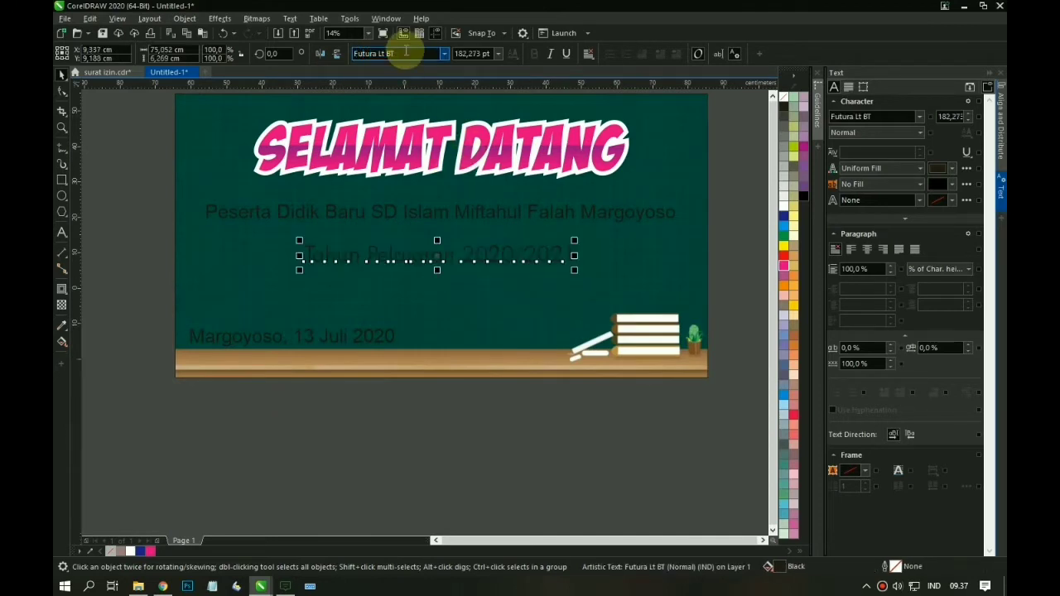
{"action": "left_click", "coordinate": [444, 54]}
{"action": "mouse_move", "coordinate": [471, 168]}
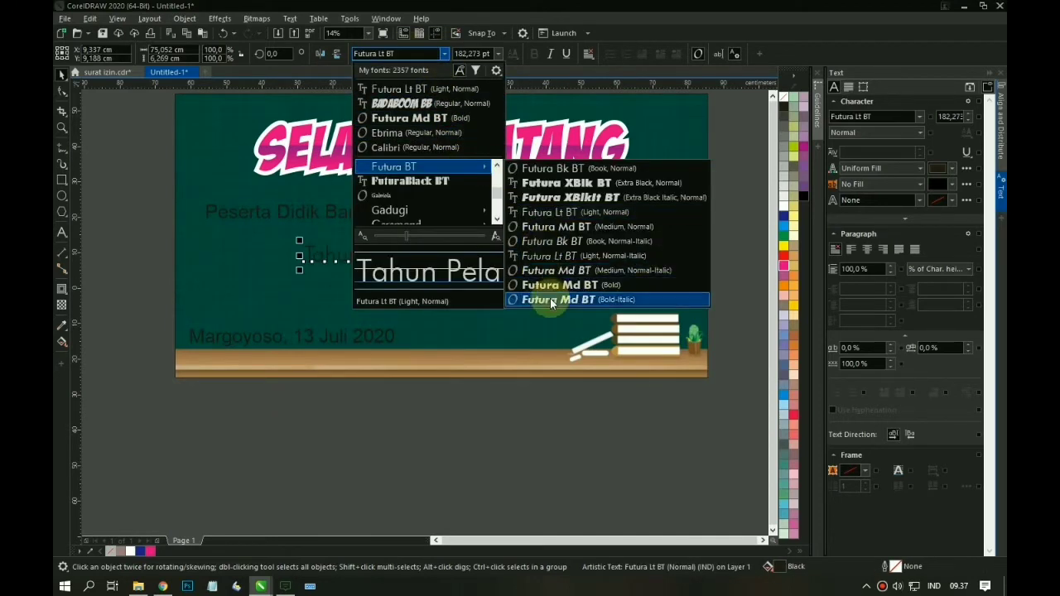
{"action": "left_click", "coordinate": [566, 301]}
{"action": "left_click", "coordinate": [535, 292], "text": "shift"}
{"action": "key", "text": "c"}
{"action": "left_click", "coordinate": [525, 412]}
{"action": "left_click", "coordinate": [466, 260]}
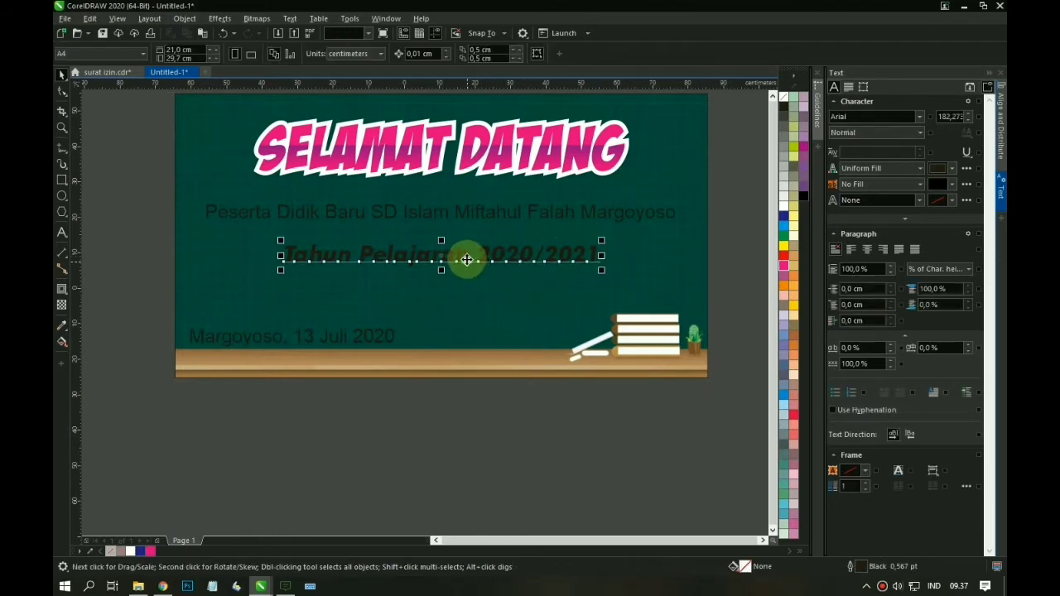
Tighten the character spacing of the "Tahun Pelajaran 2020/2021" line to -7%.
{"action": "key", "text": "ctrl+z"}
{"action": "left_click", "coordinate": [590, 270]}
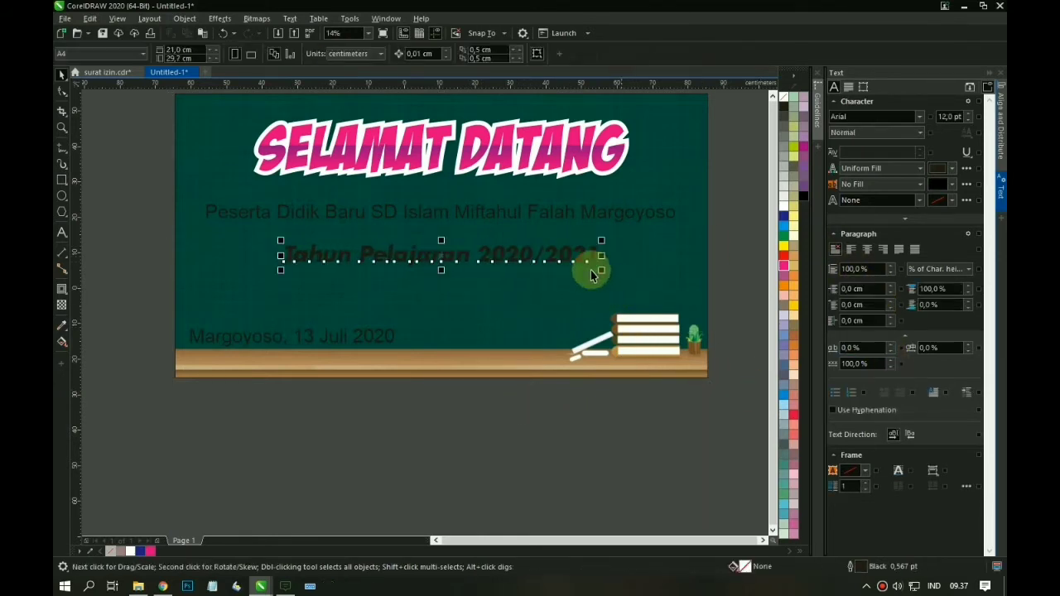
{"action": "key", "text": "ctrl+z"}
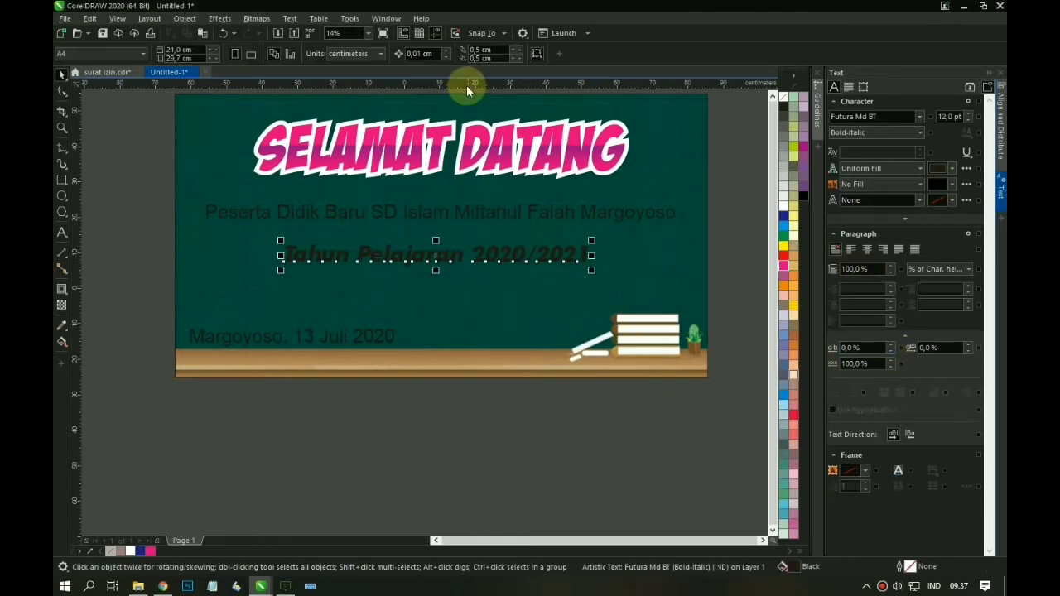
{"action": "left_click", "coordinate": [469, 305]}
{"action": "left_click", "coordinate": [439, 253]}
Change the "Tahun Pelajaran 2020/2021" line to Segoe UI Black Italic, centred on the banner, with a white fill.
{"action": "left_click", "coordinate": [449, 53]}
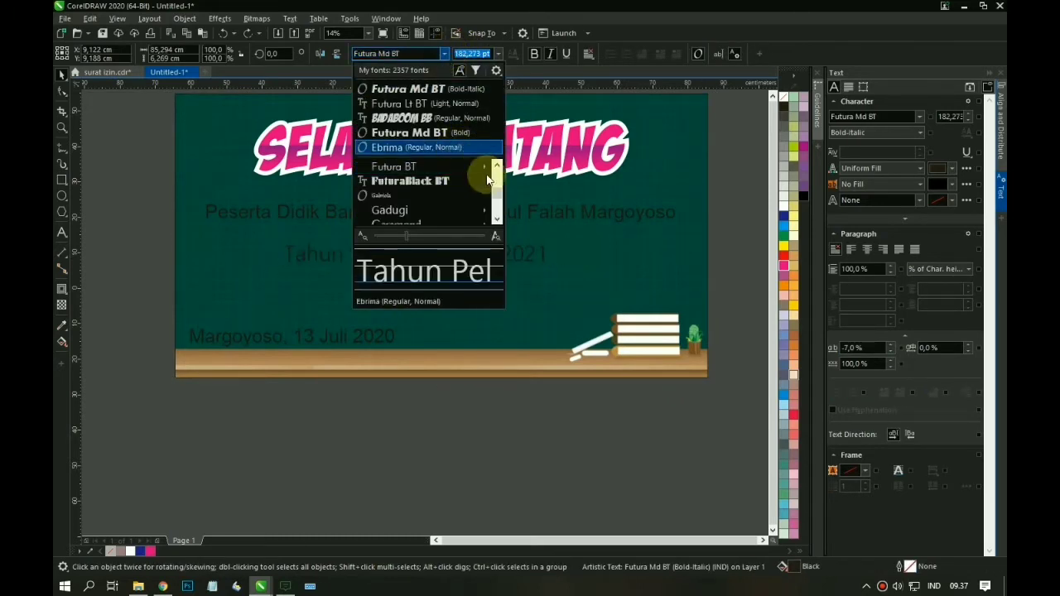
{"action": "left_click", "coordinate": [532, 224]}
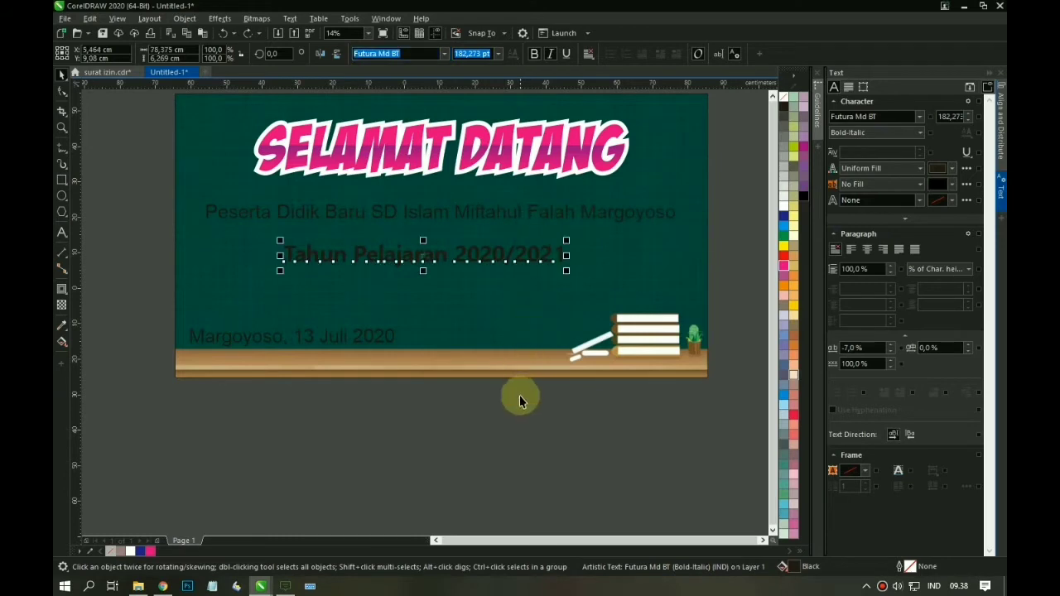
{"action": "left_click", "coordinate": [445, 53]}
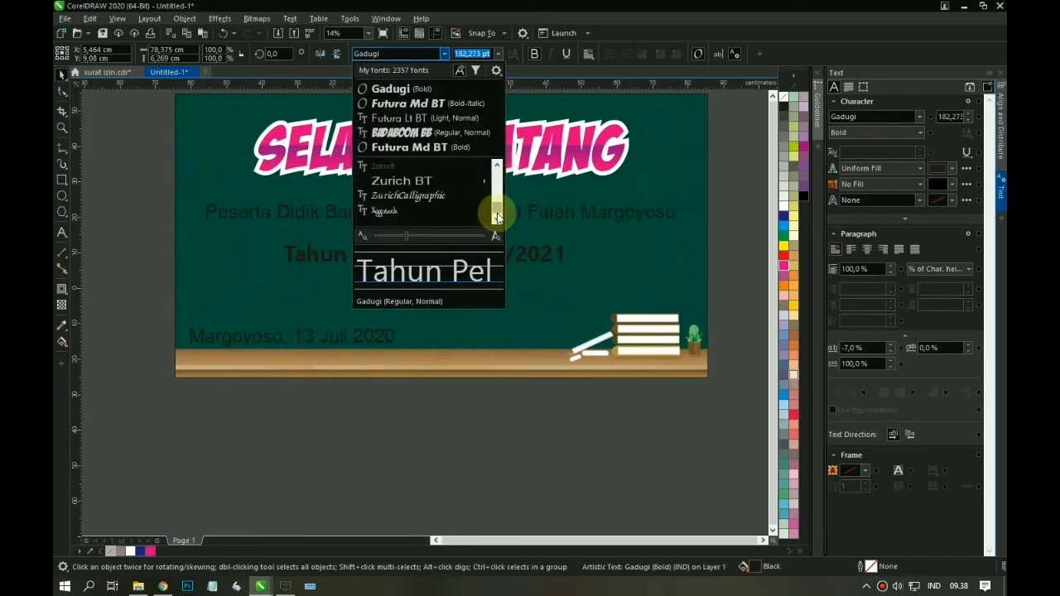
{"action": "scroll", "coordinate": [461, 208], "scroll_direction": "up", "scroll_amount": 5}
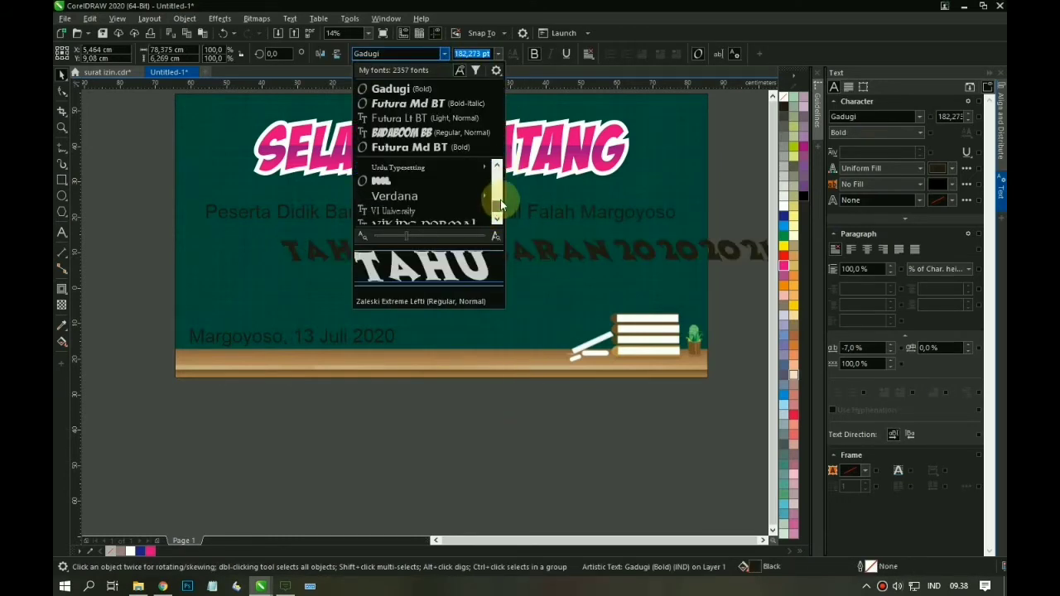
{"action": "scroll", "coordinate": [475, 206], "scroll_direction": "down", "scroll_amount": 5}
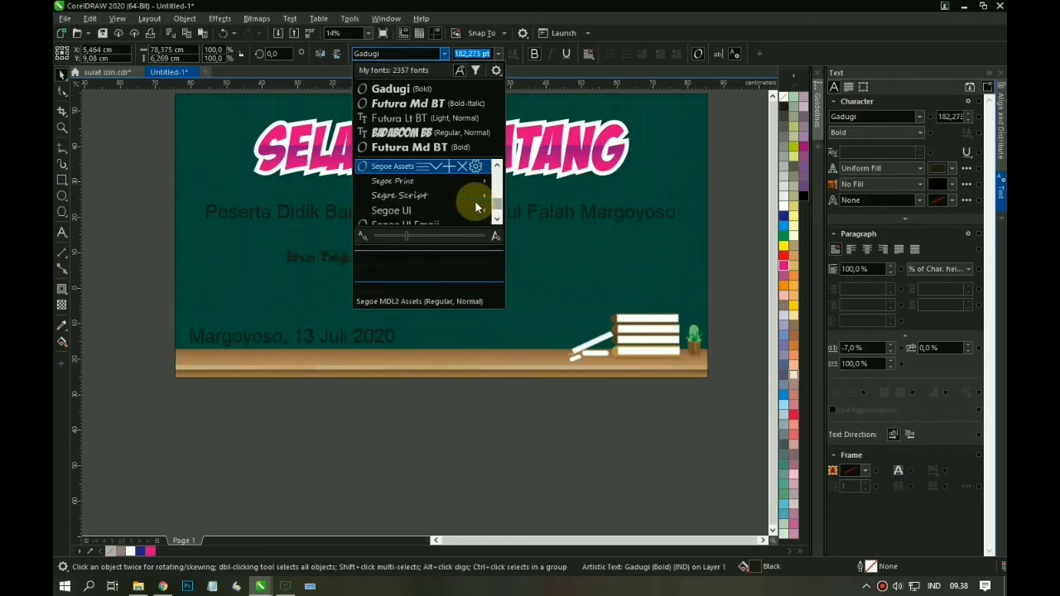
{"action": "mouse_move", "coordinate": [455, 210]}
{"action": "left_click", "coordinate": [609, 348]}
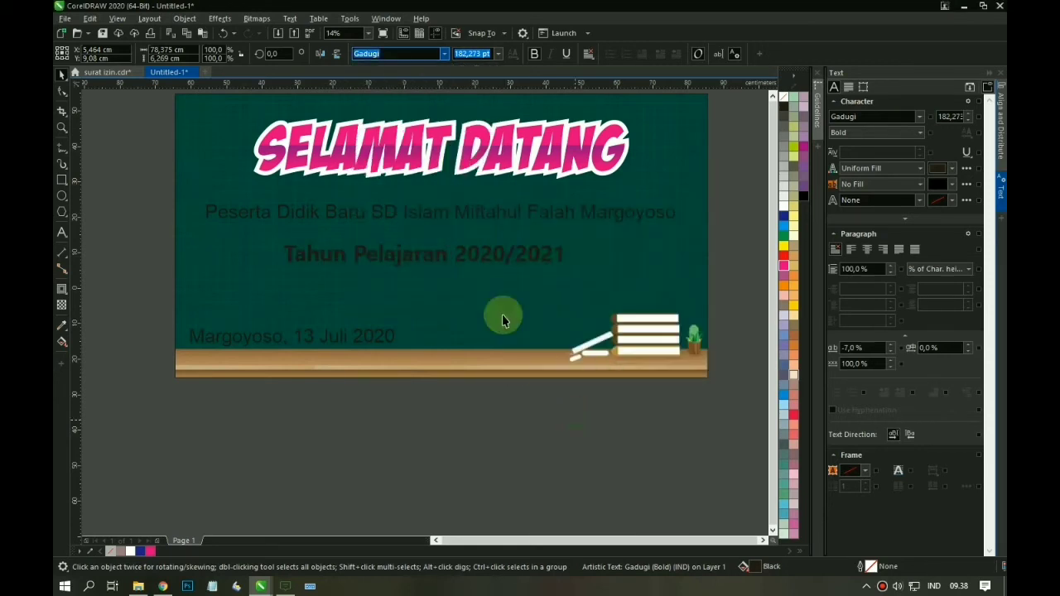
{"action": "left_click", "coordinate": [511, 264]}
{"action": "left_click", "coordinate": [784, 205]}
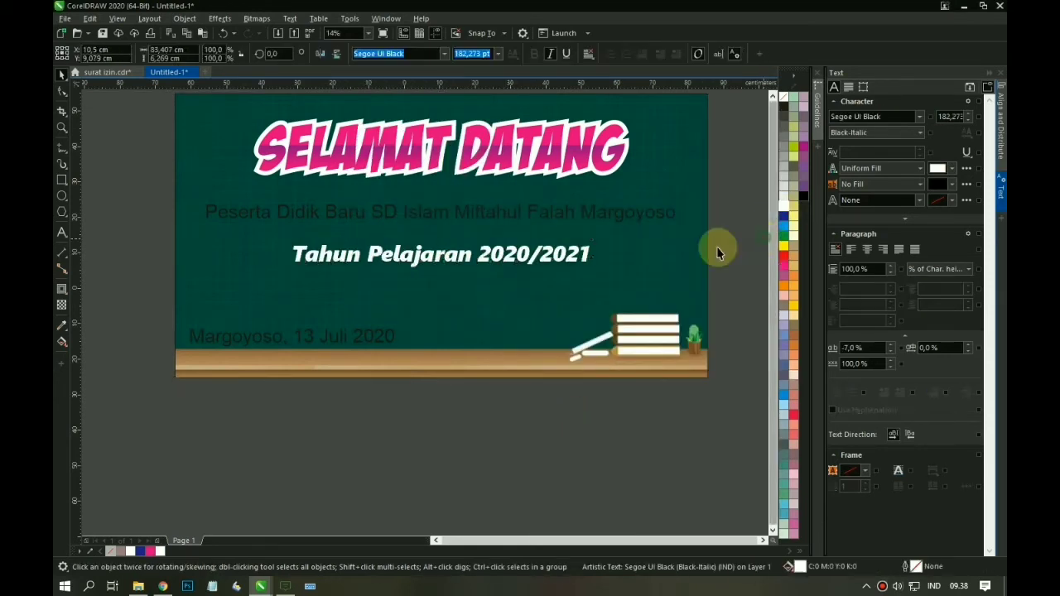
Break the "Peserta Didik Baru" text into two lines before "SD Islam", centre-align it, and centre it on the banner.
{"action": "left_click", "coordinate": [524, 216]}
{"action": "double_click", "coordinate": [543, 213]}
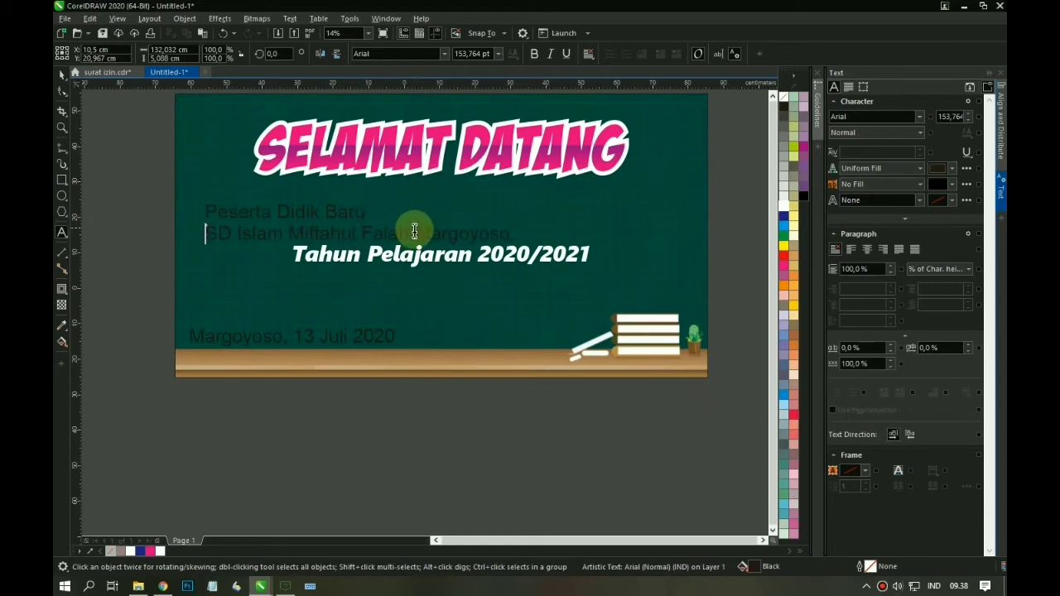
{"action": "key", "text": "ctrl+a"}
{"action": "key", "text": "ctrl+e"}
{"action": "key", "text": "ctrl+space"}
{"action": "left_click", "coordinate": [534, 250], "text": "shift"}
{"action": "key", "text": "c"}
{"action": "left_click", "coordinate": [516, 383]}
Move the school-year line lower and enlarge the two-line "Peserta Didik Baru" text above it to about 130 cm wide.
{"action": "left_click_drag", "start_coordinate": [494, 259], "coordinate": [492, 279]}
{"action": "left_click", "coordinate": [511, 233]}
{"action": "left_click_drag", "start_coordinate": [598, 247], "coordinate": [699, 288]}
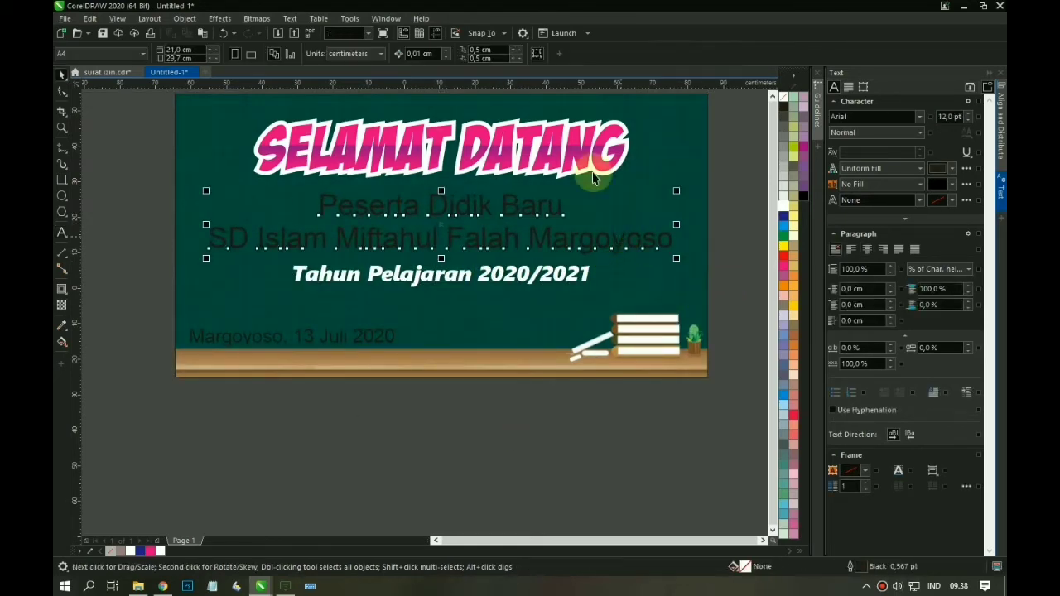
{"action": "left_click_drag", "start_coordinate": [593, 178], "coordinate": [593, 179]}
Set the two-line "Peserta Didik Baru" text in Britannic Bold.
{"action": "left_click", "coordinate": [442, 51]}
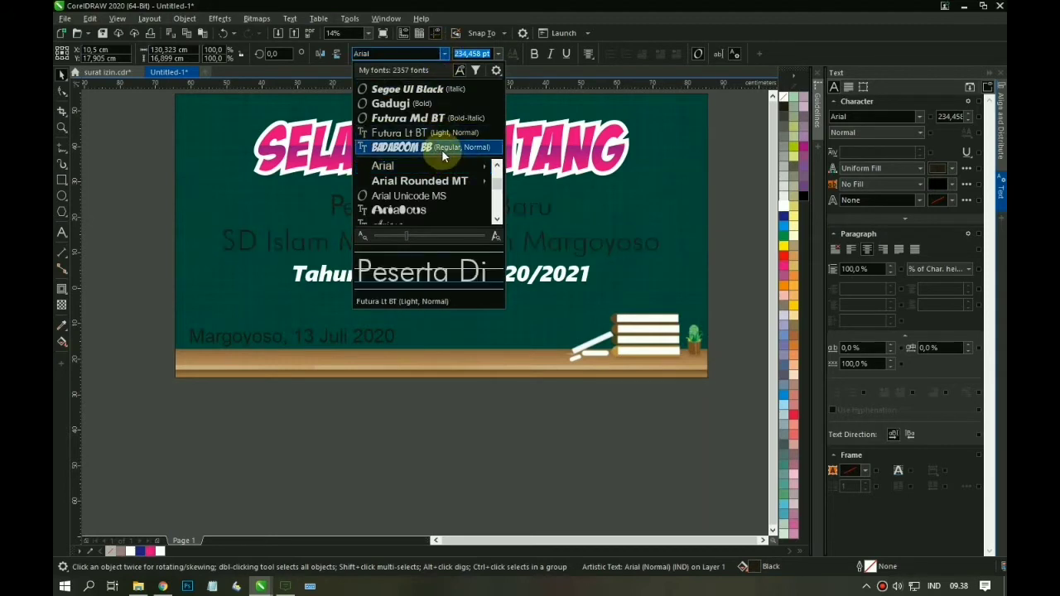
{"action": "type", "text": "ebt"}
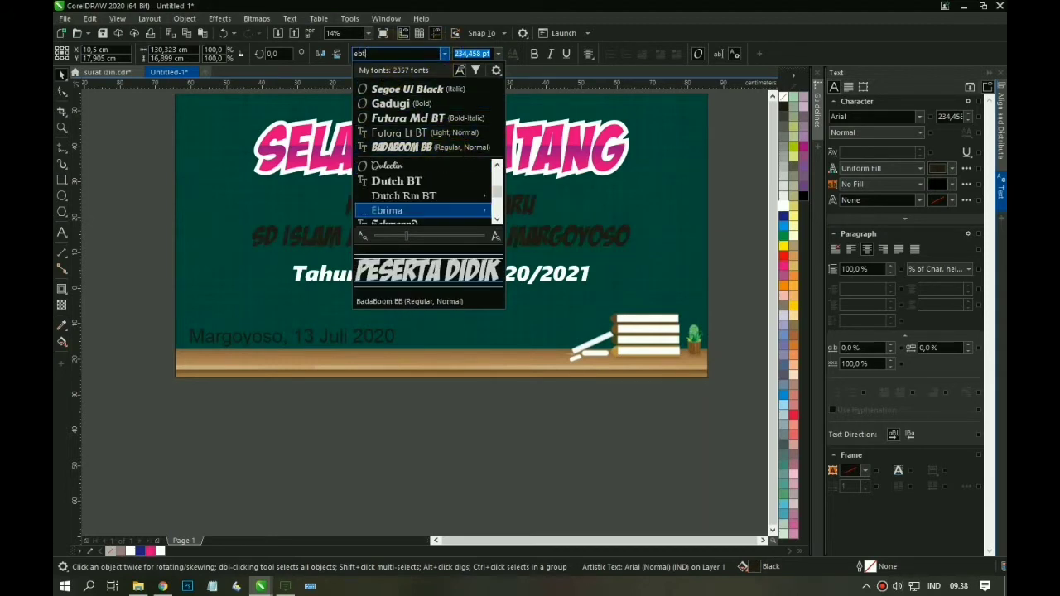
{"action": "key", "text": "BackSpace"}
{"action": "key", "text": "BackSpace"}
{"action": "key", "text": "BackSpace"}
{"action": "type", "text": "britan"}
{"action": "key", "text": "Return"}
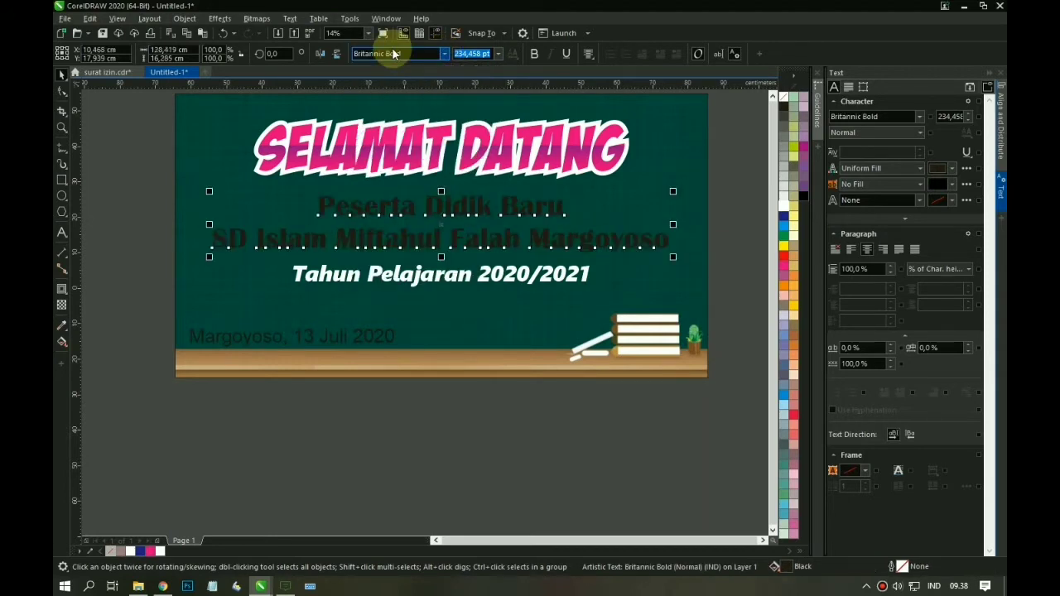
Change the font of the two-line "Peserta Didik Baru" text to Ebrima Bold.
{"action": "left_click", "coordinate": [443, 56]}
{"action": "type", "text": "ebrima"}
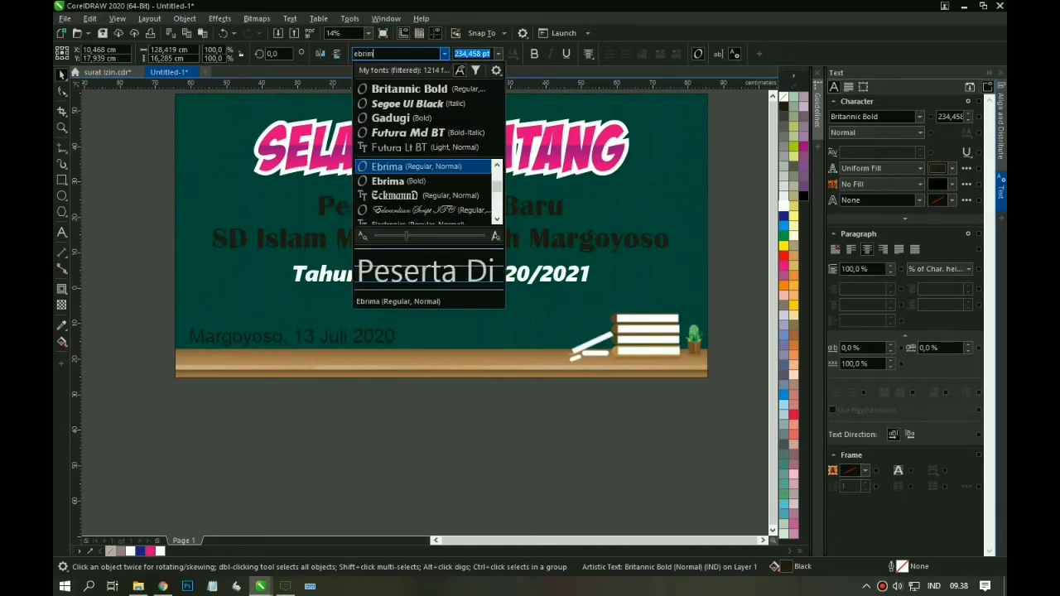
{"action": "key", "text": "Return"}
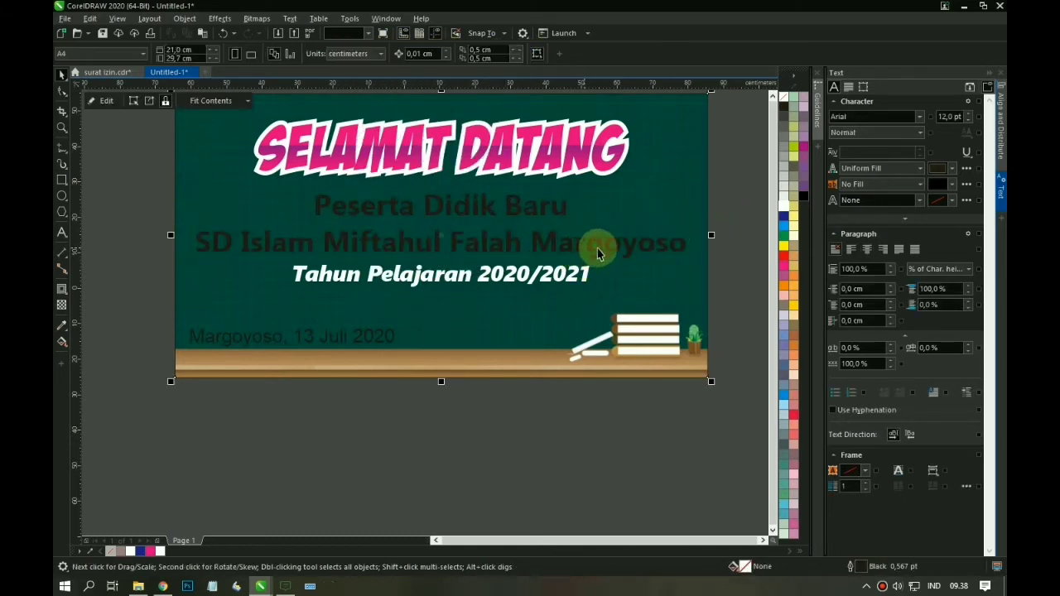
Tighten the two-line "Peserta Didik Baru" text to -13% character spacing and 84% line spacing.
{"action": "left_click", "coordinate": [691, 212]}
{"action": "left_click", "coordinate": [864, 347]}
{"action": "left_click_drag", "start_coordinate": [890, 348], "coordinate": [903, 296]}
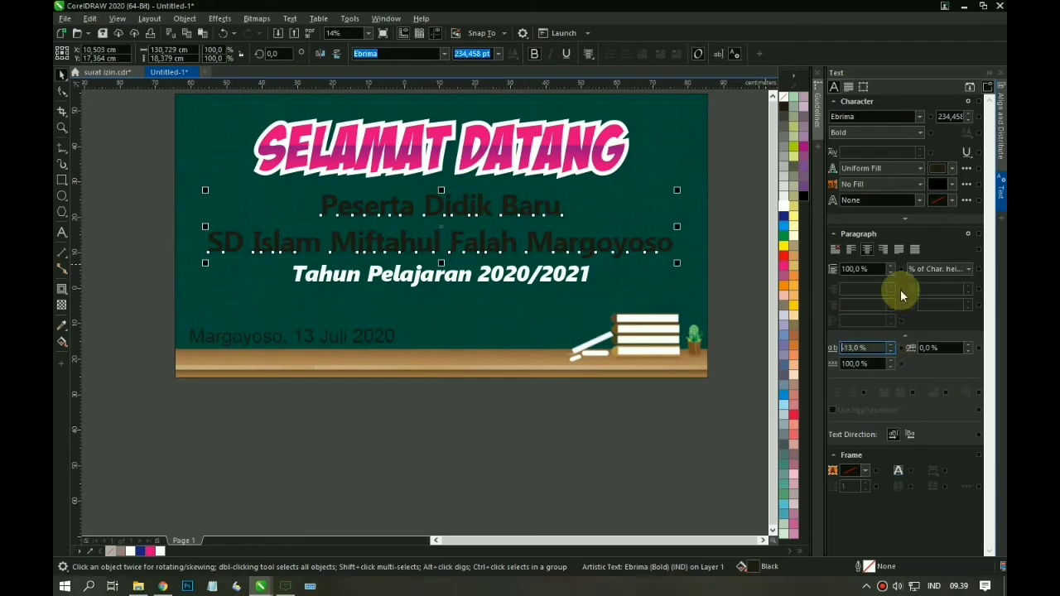
Enlarge the "Tahun Pelajaran 2020/2021" line about its centre so it spans more of the banner width.
{"action": "left_click", "coordinate": [548, 275]}
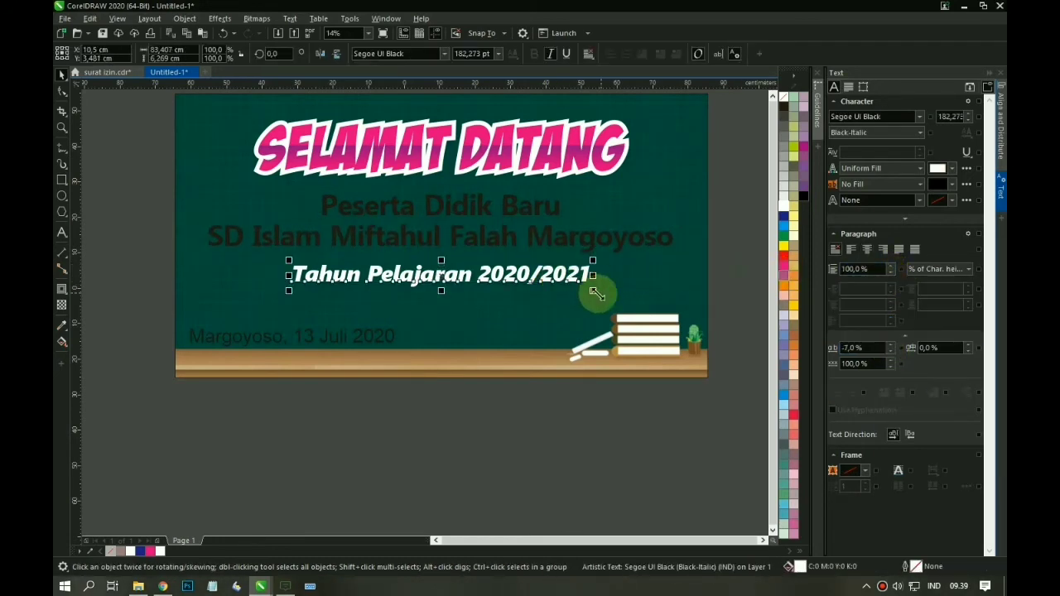
{"action": "left_click_drag", "start_coordinate": [595, 291], "coordinate": [619, 305]}
{"action": "left_click", "coordinate": [539, 414]}
Set the "Margoyoso, 13 Juli 2020" date line in Comic Sans MS Bold-Italic.
{"action": "left_click", "coordinate": [383, 336]}
{"action": "left_click", "coordinate": [444, 53]}
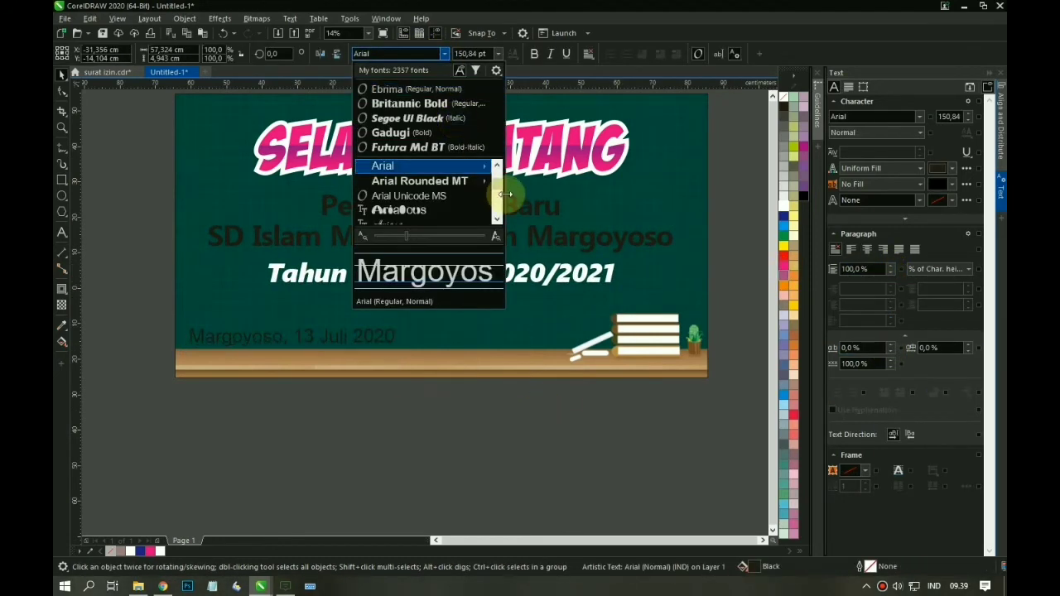
{"action": "scroll", "coordinate": [489, 195], "scroll_direction": "down", "scroll_amount": 5}
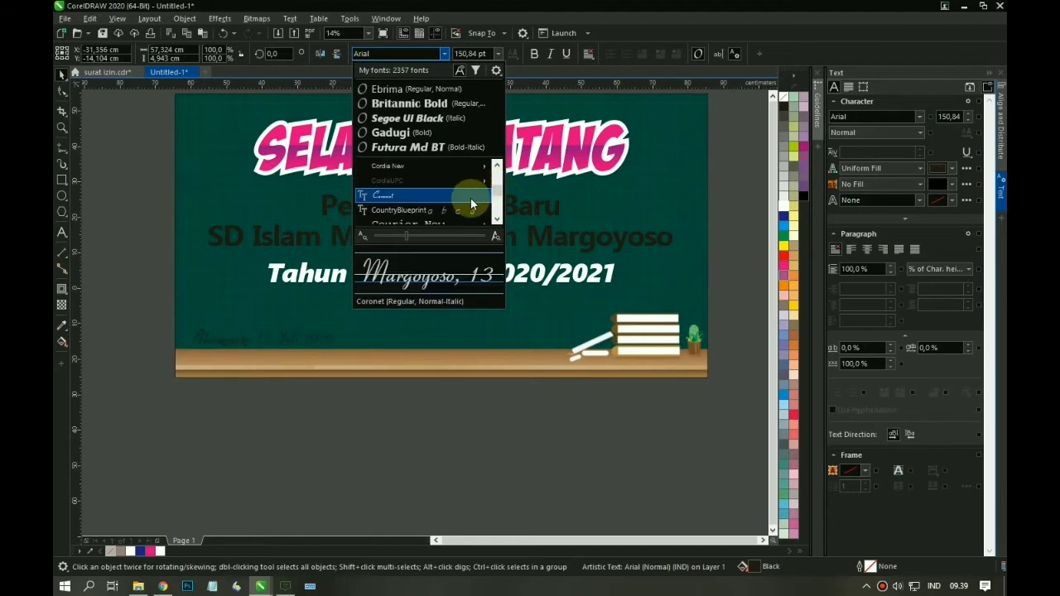
{"action": "scroll", "coordinate": [470, 197], "scroll_direction": "down", "scroll_amount": 3}
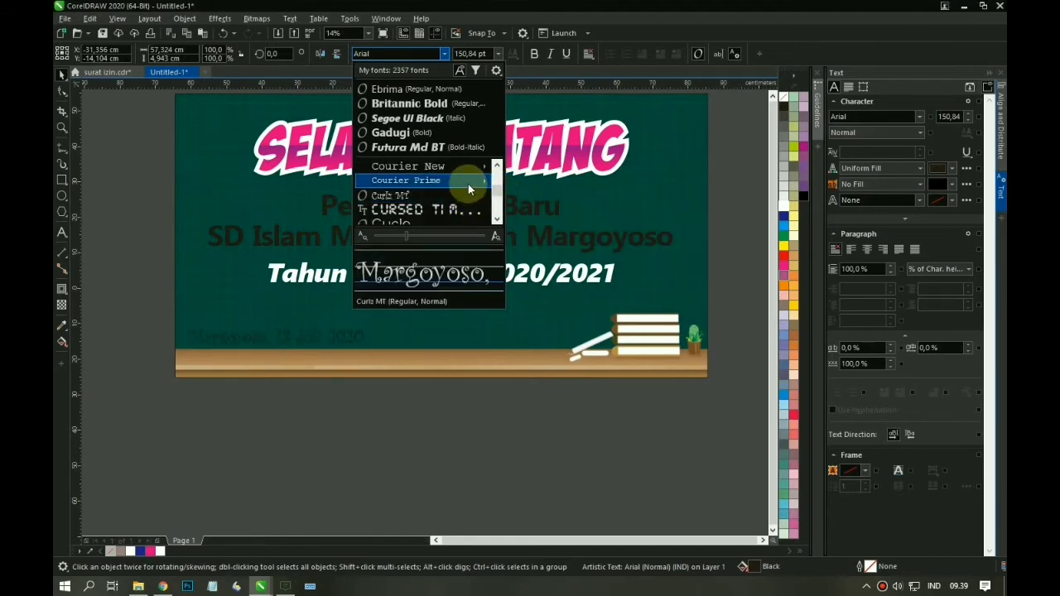
{"action": "mouse_move", "coordinate": [468, 182]}
{"action": "scroll", "coordinate": [405, 184], "scroll_direction": "down", "scroll_amount": 6}
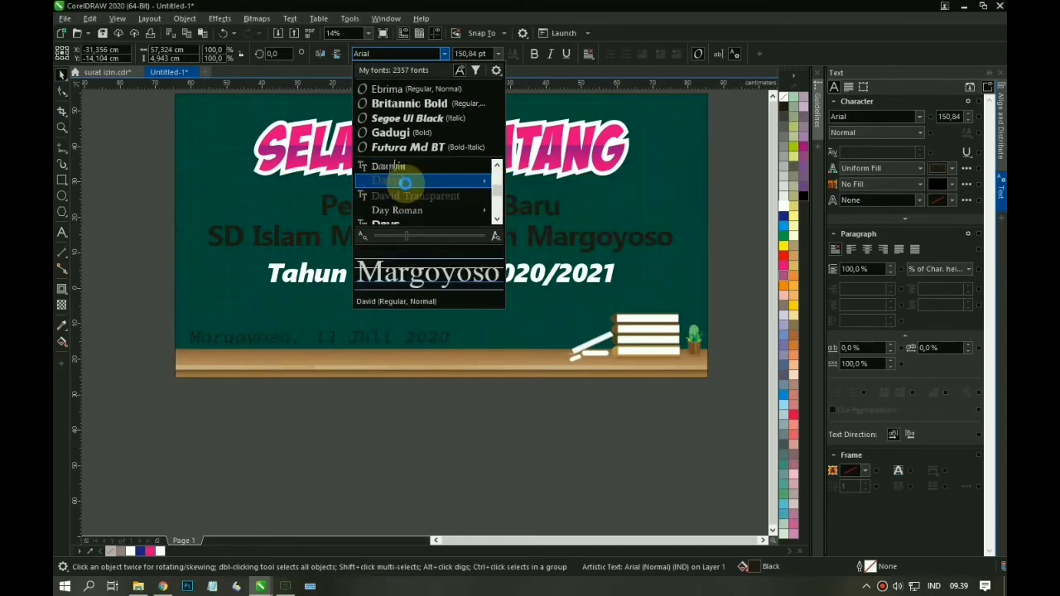
{"action": "scroll", "coordinate": [435, 193], "scroll_direction": "up", "scroll_amount": 10}
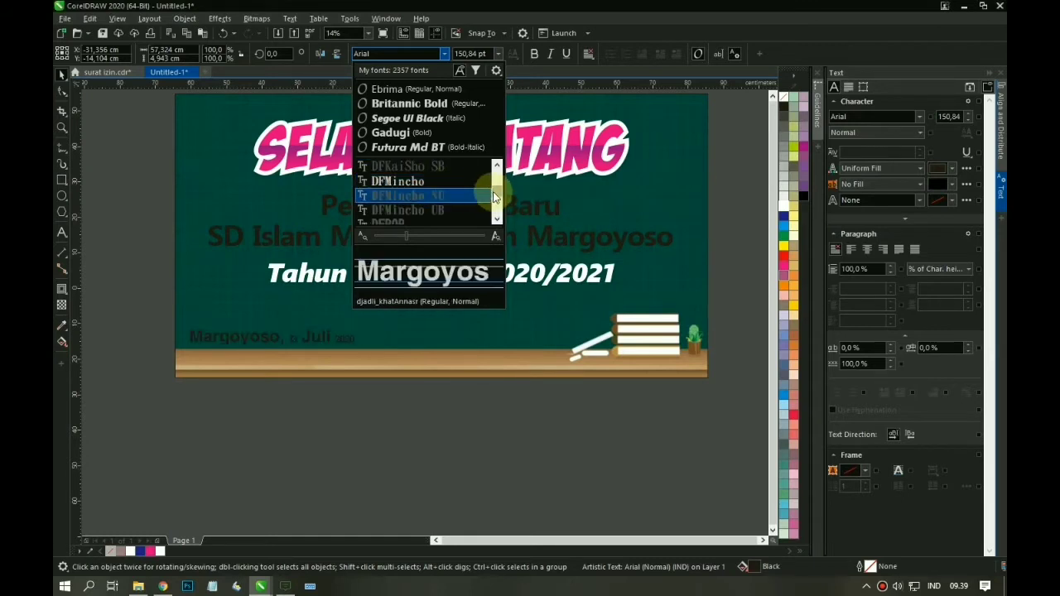
{"action": "scroll", "coordinate": [447, 199], "scroll_direction": "down", "scroll_amount": 5}
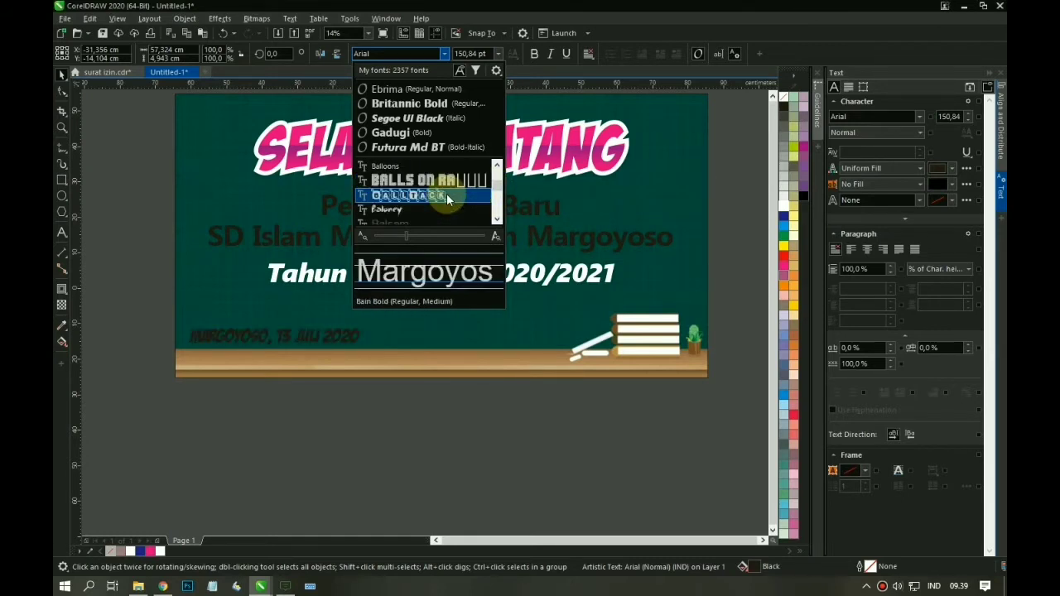
{"action": "scroll", "coordinate": [448, 198], "scroll_direction": "down", "scroll_amount": 5}
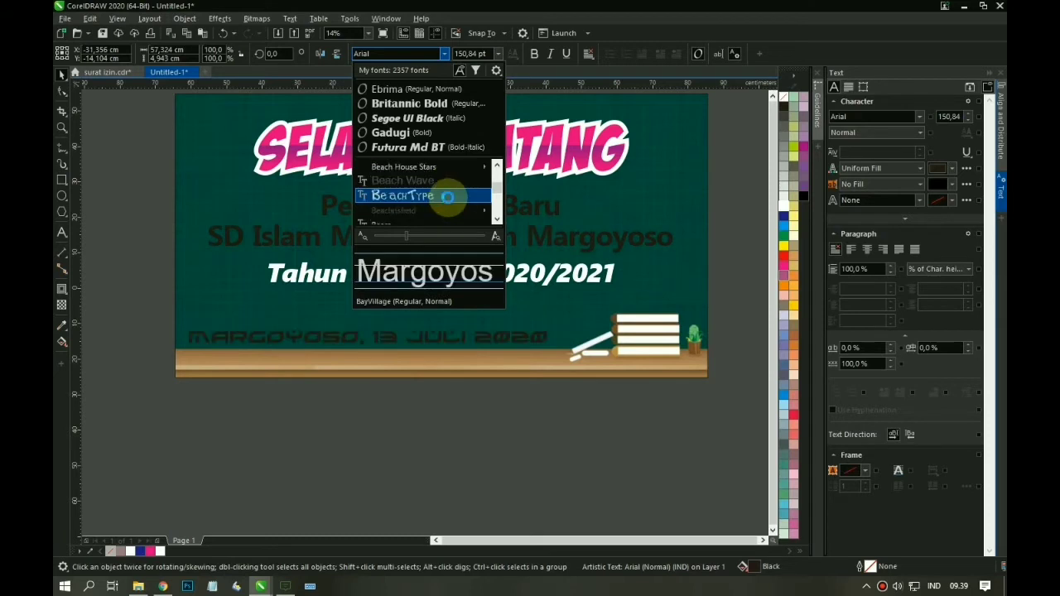
{"action": "scroll", "coordinate": [448, 198], "scroll_direction": "down", "scroll_amount": 8}
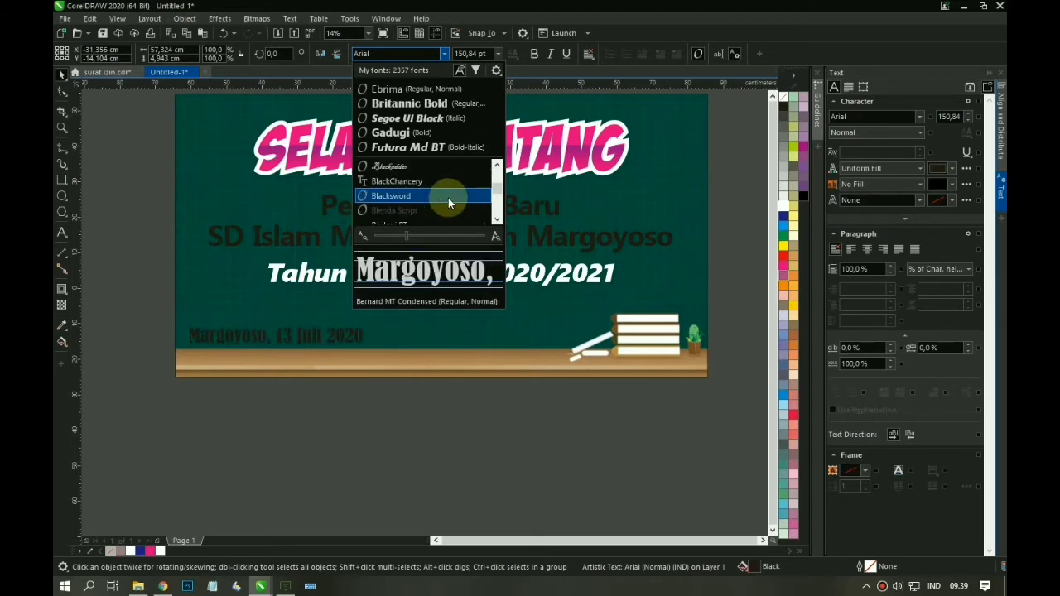
{"action": "scroll", "coordinate": [448, 198], "scroll_direction": "down", "scroll_amount": 4}
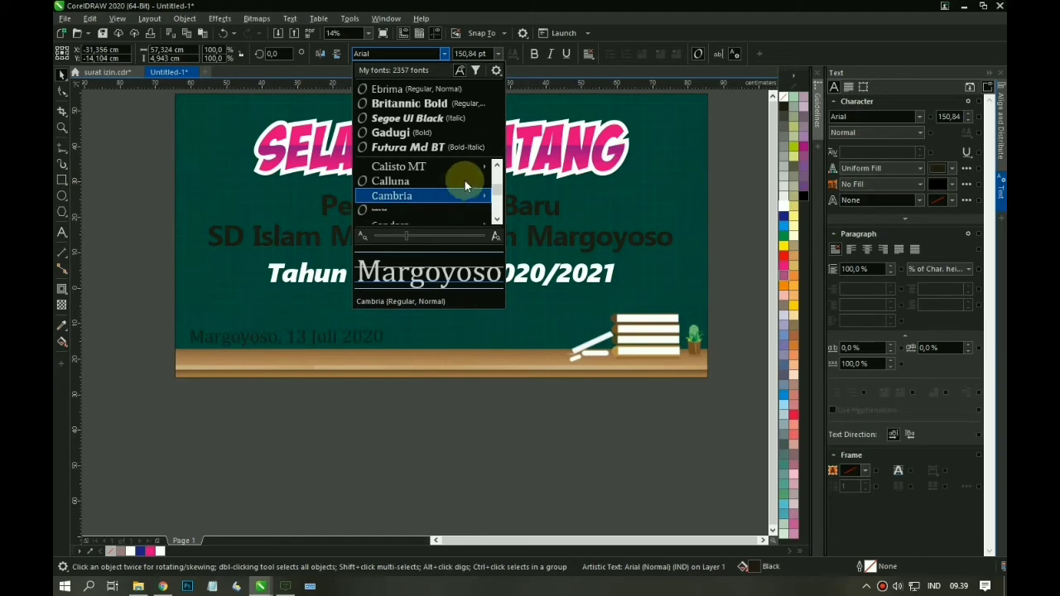
{"action": "scroll", "coordinate": [464, 180], "scroll_direction": "down", "scroll_amount": 3}
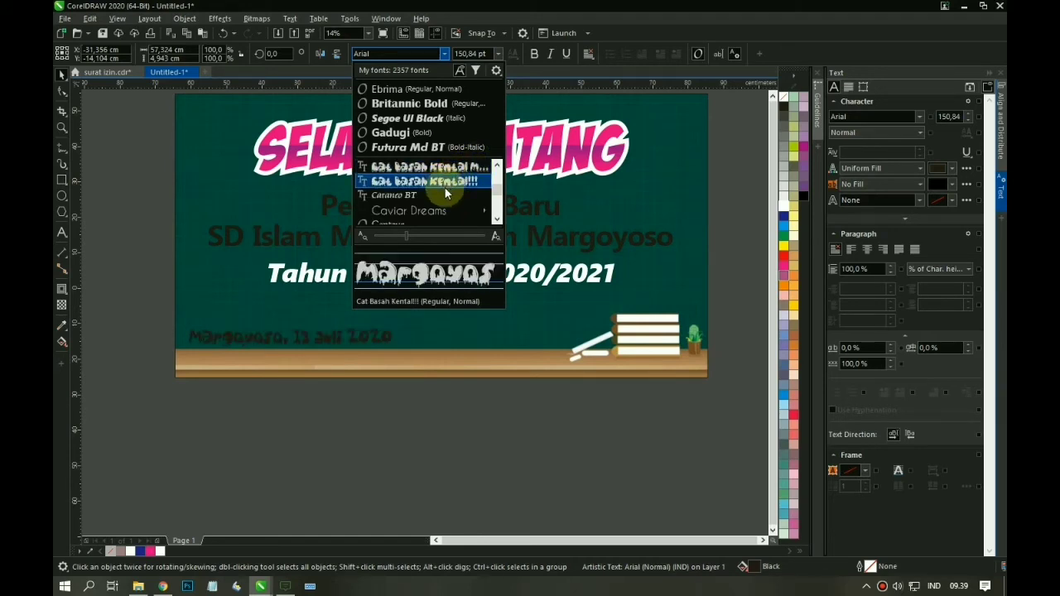
{"action": "scroll", "coordinate": [444, 191], "scroll_direction": "up", "scroll_amount": 2}
{"action": "scroll", "coordinate": [448, 198], "scroll_direction": "down", "scroll_amount": 3}
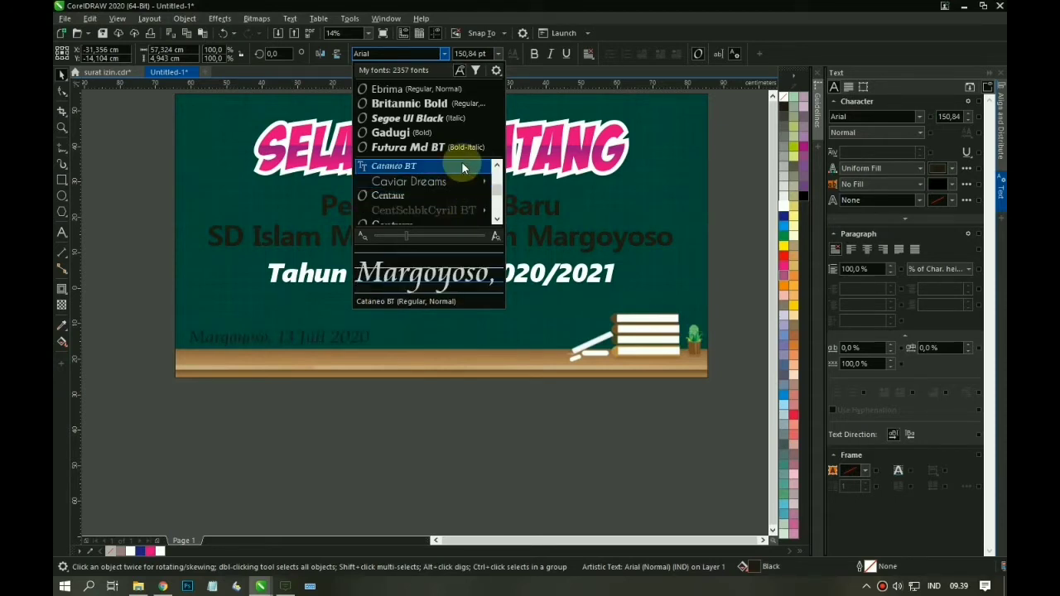
{"action": "scroll", "coordinate": [455, 191], "scroll_direction": "down", "scroll_amount": 5}
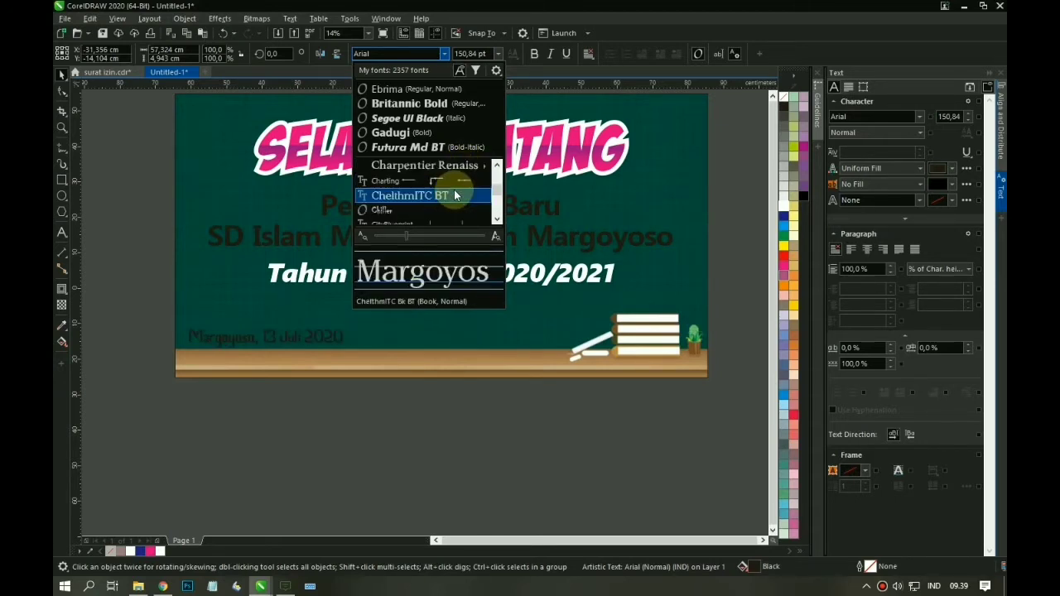
{"action": "scroll", "coordinate": [454, 196], "scroll_direction": "down", "scroll_amount": 5}
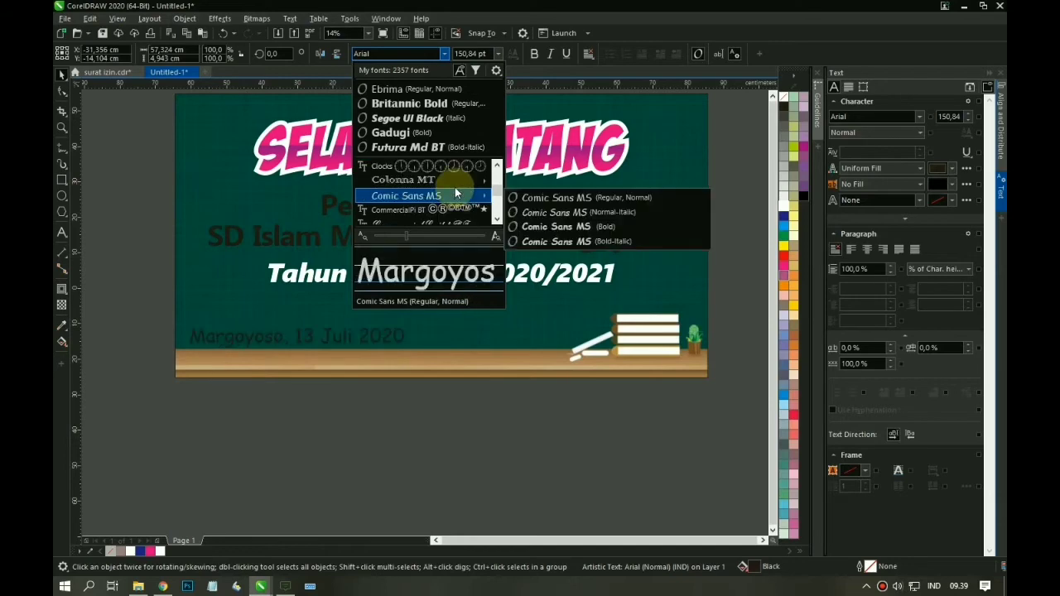
{"action": "left_click", "coordinate": [555, 241]}
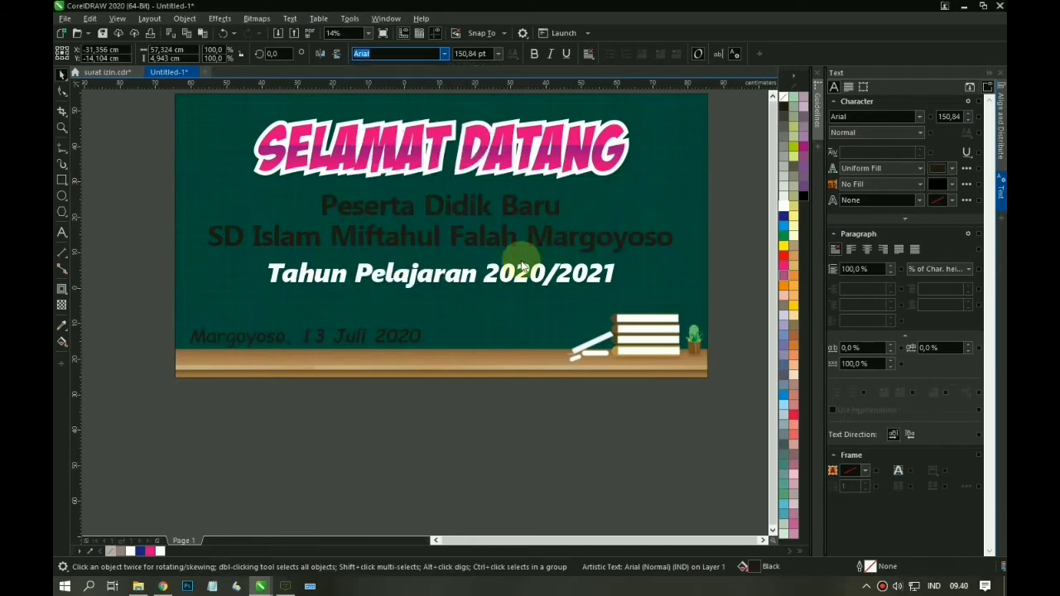
Fill the date line with yellow and scale it down slightly above the wooden ledge.
{"action": "left_click", "coordinate": [385, 341]}
{"action": "key", "text": "F2"}
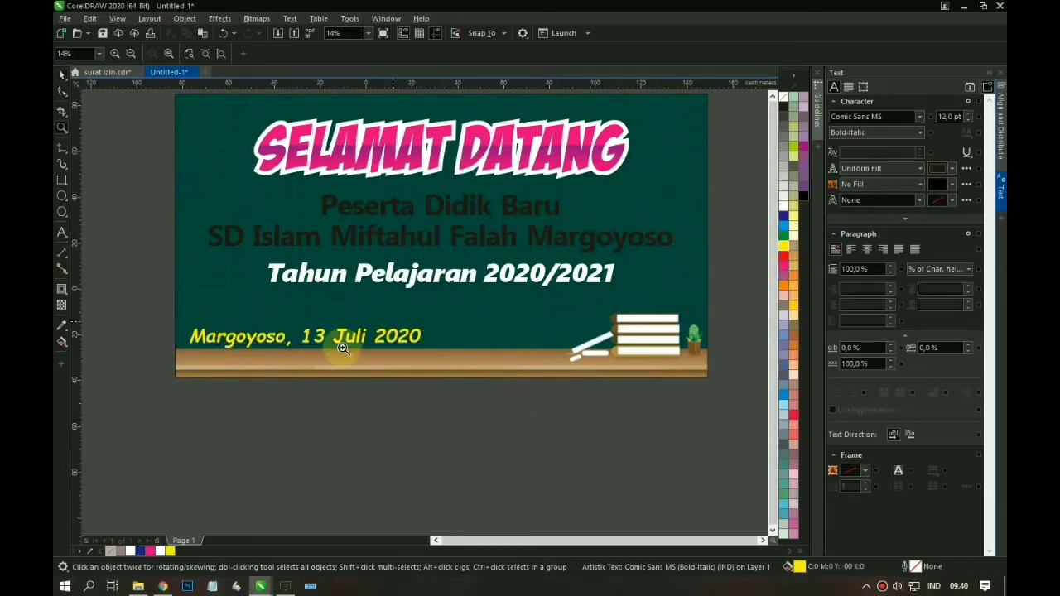
{"action": "scroll", "coordinate": [295, 292], "scroll_direction": "down", "scroll_amount": 2}
{"action": "left_click_drag", "start_coordinate": [201, 306], "coordinate": [440, 343]}
{"action": "left_click", "coordinate": [443, 315]}
{"action": "left_click", "coordinate": [456, 314]}
{"action": "left_click_drag", "start_coordinate": [595, 336], "coordinate": [528, 334]}
{"action": "left_click", "coordinate": [532, 407]}
{"action": "key", "text": "F3"}
Set the two-line "Peserta Didik Baru" text in Tw Cen MT Condensed Bold and enlarge it to about 126 cm wide.
{"action": "left_click", "coordinate": [472, 256]}
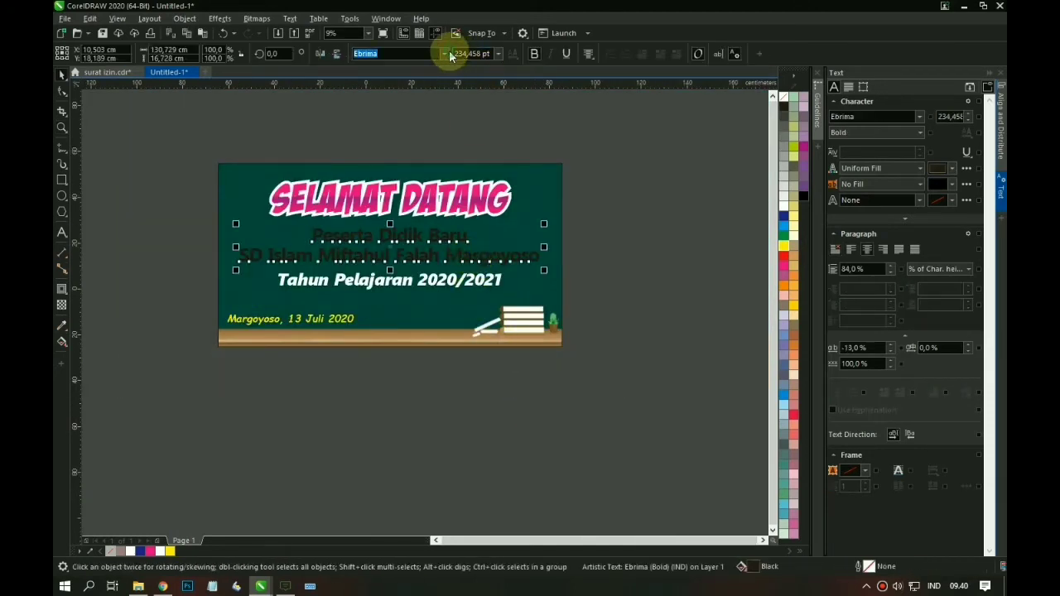
{"action": "left_click", "coordinate": [405, 54]}
{"action": "type", "text": "t"}
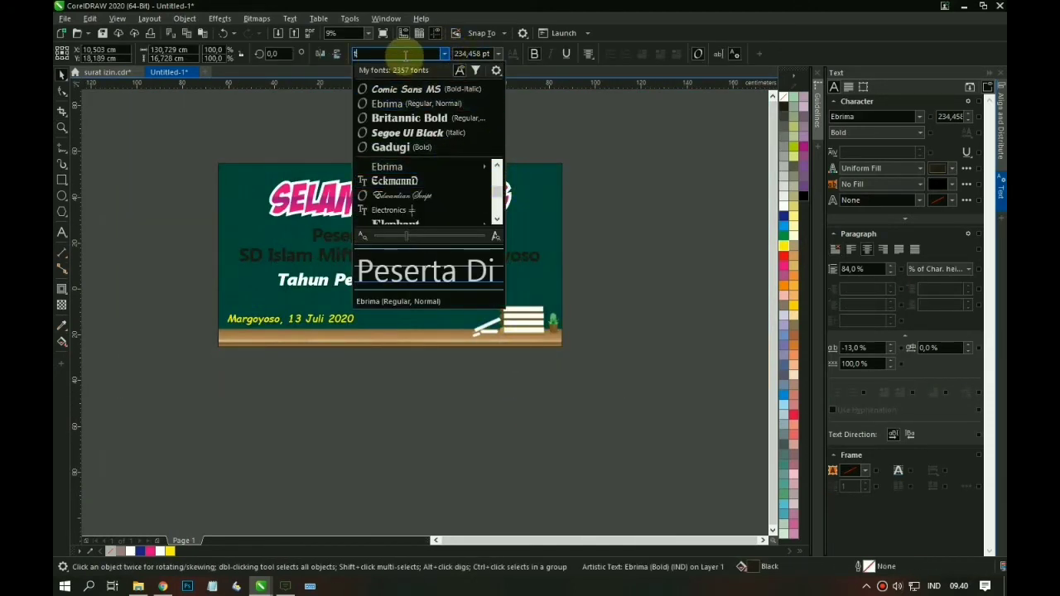
{"action": "type", "text": "x"}
{"action": "key", "text": "BackSpace"}
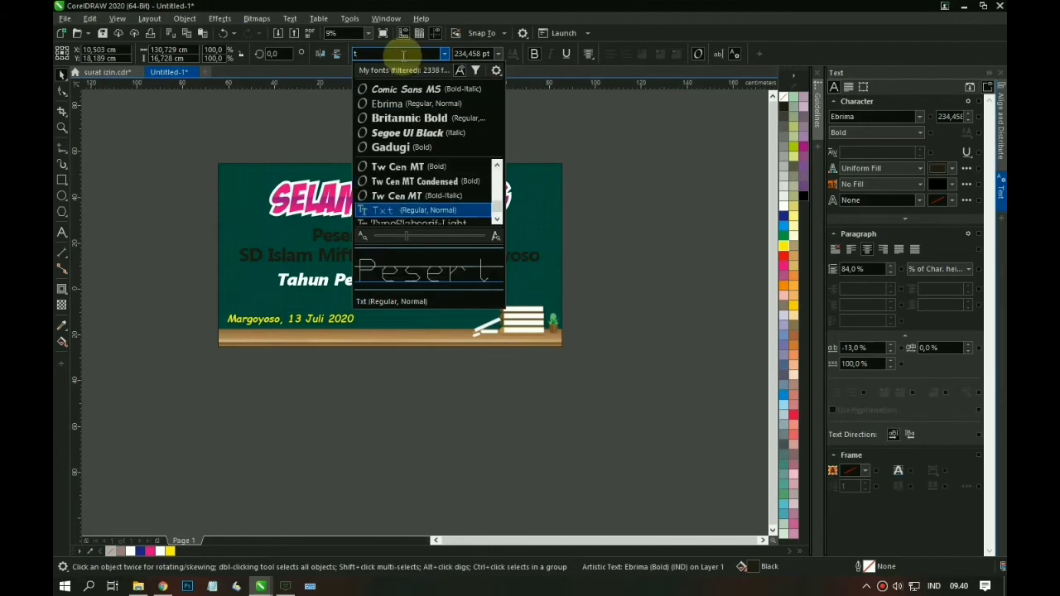
{"action": "left_click", "coordinate": [420, 182]}
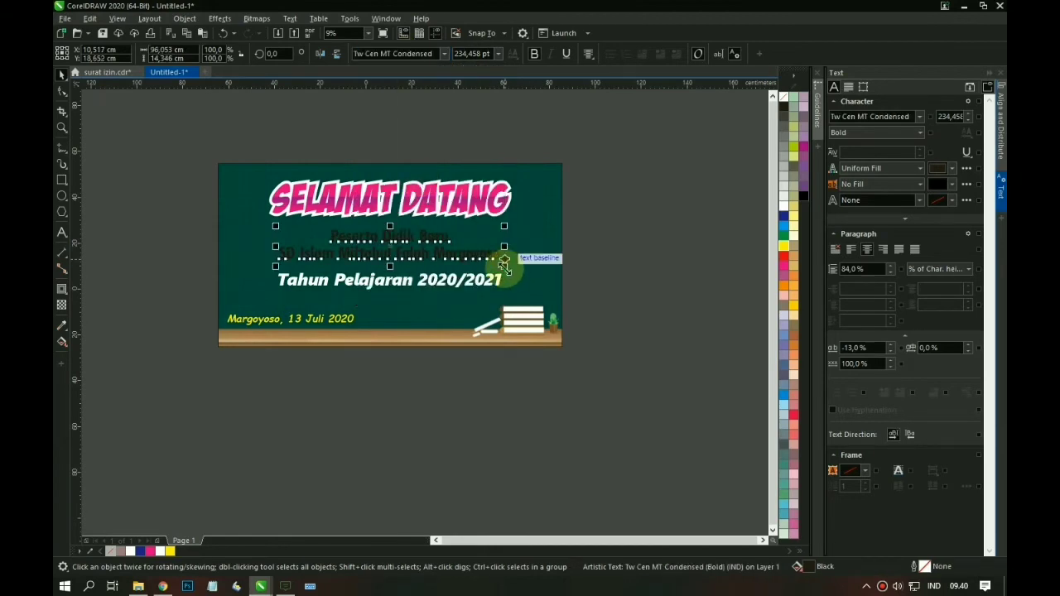
{"action": "left_click_drag", "start_coordinate": [505, 262], "coordinate": [458, 267]}
{"action": "left_click", "coordinate": [324, 242]}
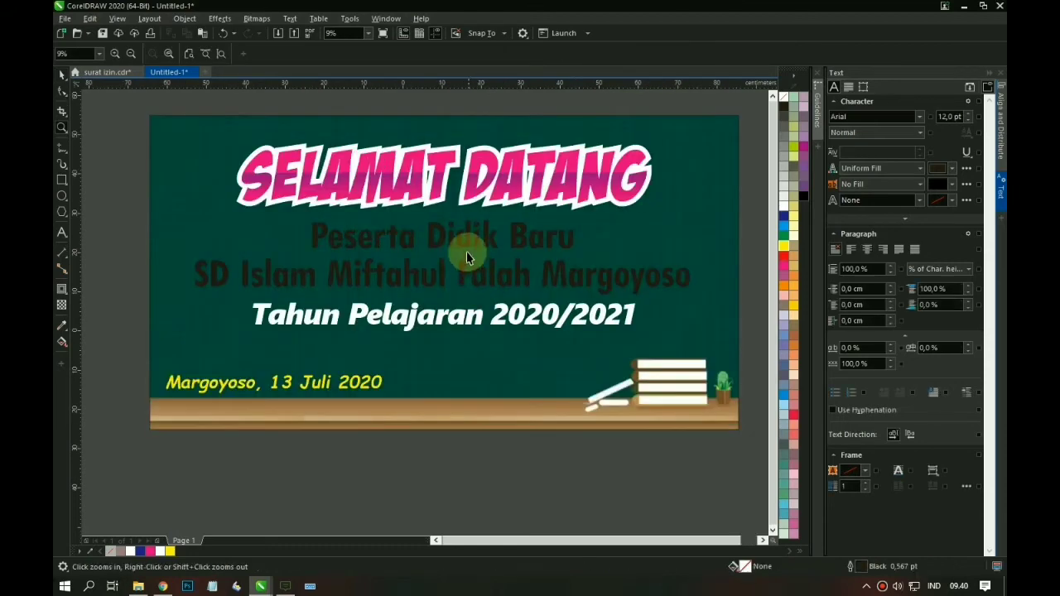
Convert only the "SD Islam Miftahul Falah Margoyoso" line to uppercase.
{"action": "key", "text": "F8"}
{"action": "left_click_drag", "start_coordinate": [191, 269], "coordinate": [727, 286]}
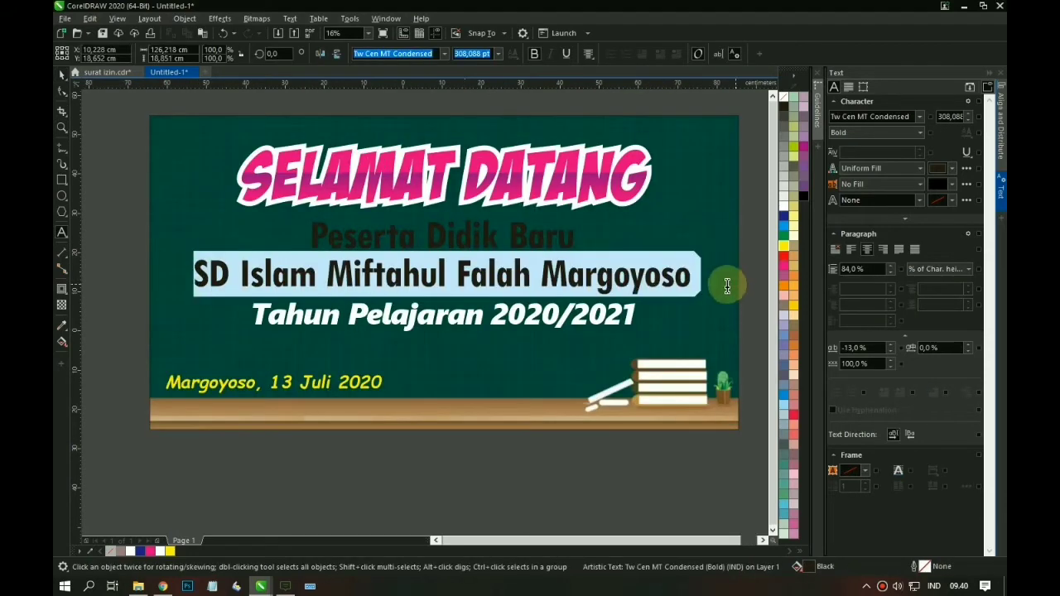
{"action": "scroll", "coordinate": [474, 247], "scroll_direction": "up", "scroll_amount": 2}
{"action": "scroll", "coordinate": [481, 285], "scroll_direction": "down", "scroll_amount": 1}
{"action": "key", "text": "shift+F3"}
{"action": "left_click", "coordinate": [498, 282]}
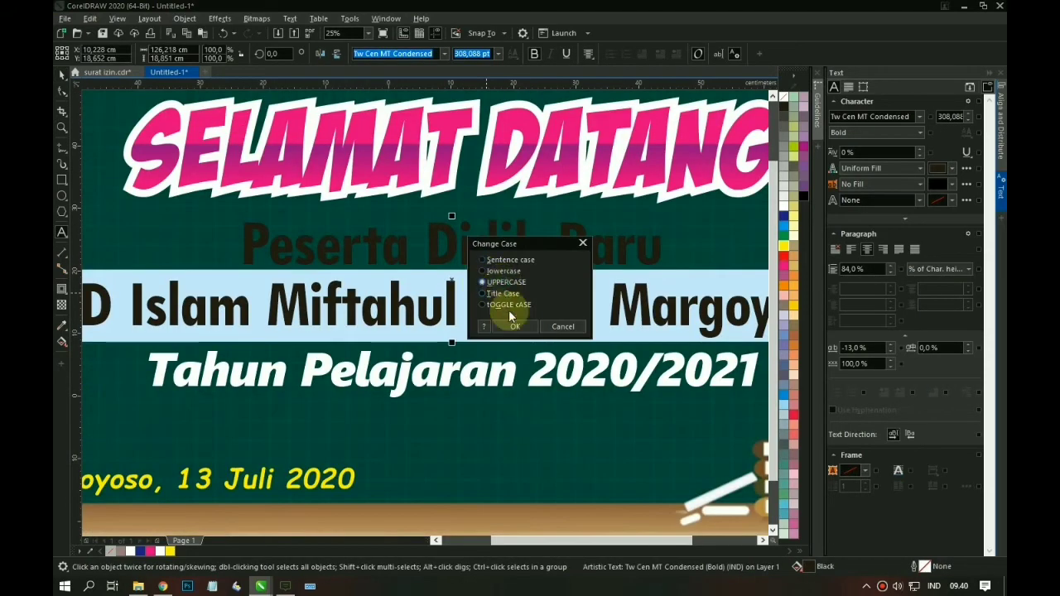
{"action": "left_click", "coordinate": [515, 327]}
{"action": "key", "text": "F3"}
{"action": "key", "text": "F8"}
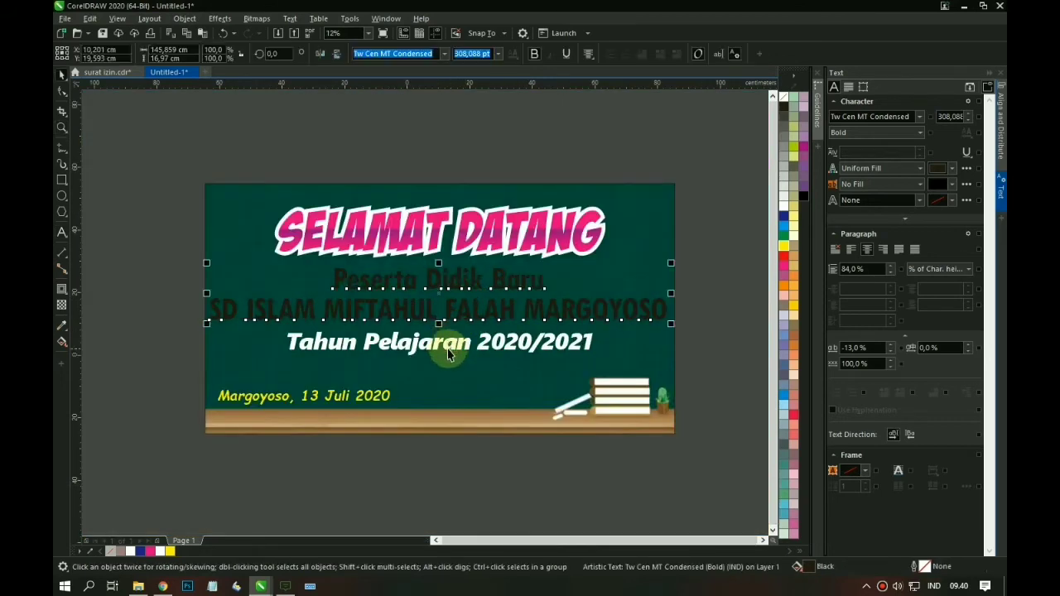
Cut the school name line out of the two-line text and paste it below "Peserta Didik Baru" as a separate text object.
{"action": "left_click", "coordinate": [507, 338]}
{"action": "left_click", "coordinate": [580, 312]}
{"action": "left_click", "coordinate": [663, 312]}
{"action": "key", "text": "ctrl+a"}
{"action": "key", "text": "ctrl+c"}
{"action": "key", "text": "Delete"}
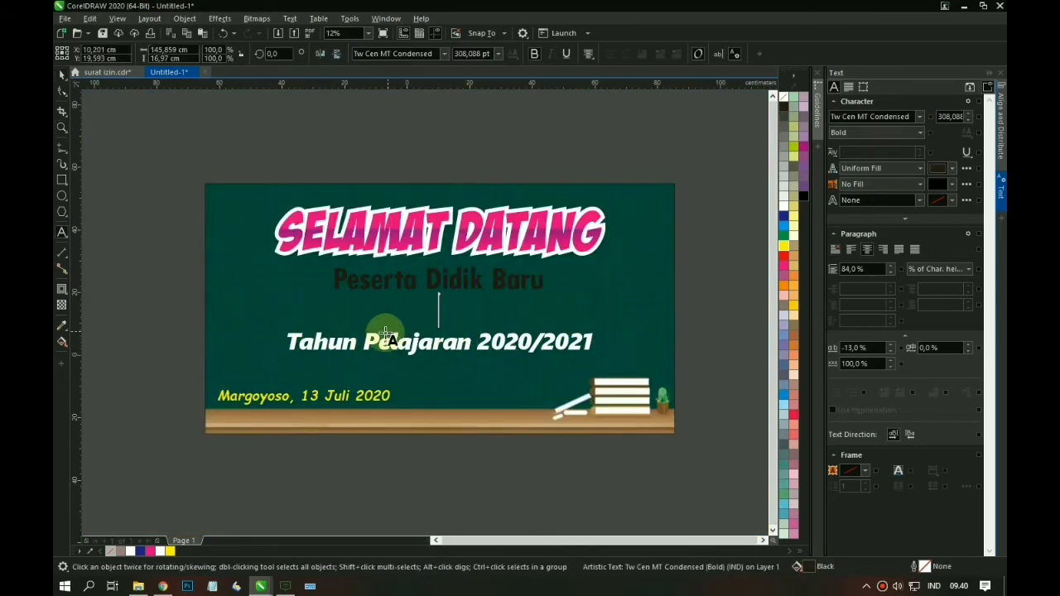
{"action": "left_click_drag", "start_coordinate": [429, 285], "coordinate": [459, 349]}
{"action": "right_click", "coordinate": [433, 313]}
{"action": "key", "text": "F8"}
{"action": "key", "text": "ctrl+a"}
{"action": "key", "text": "ctrl+v"}
Place the school-year line slightly lower and scale the school name line down to about 136.5 cm wide.
{"action": "key", "text": "ctrl+space"}
{"action": "left_click", "coordinate": [455, 342]}
{"action": "left_click", "coordinate": [662, 323]}
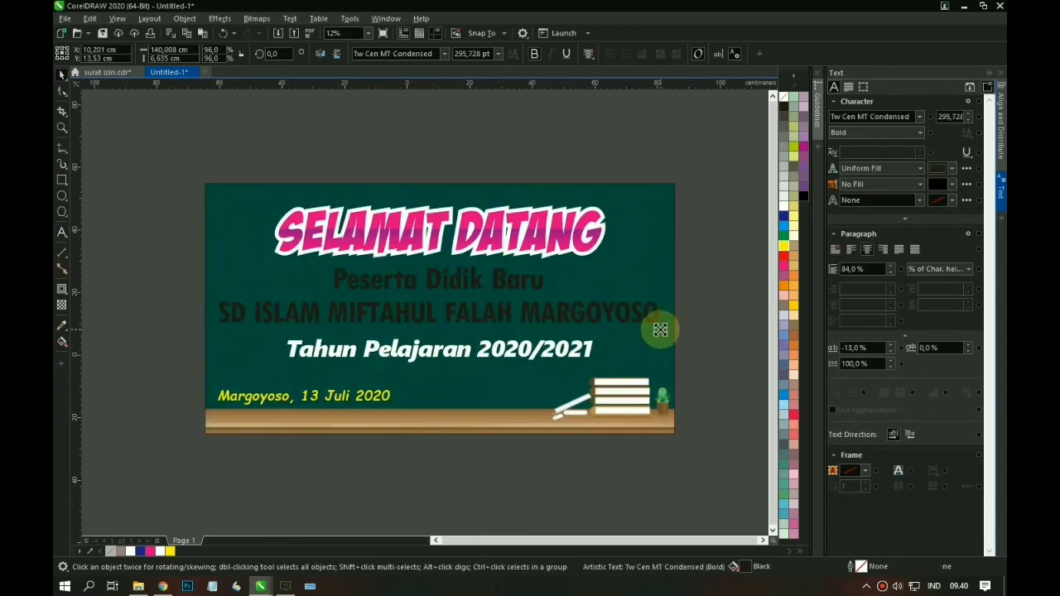
Set the "Peserta Didik Baru" line in Futura XBlkIt BT.
{"action": "left_click", "coordinate": [444, 54]}
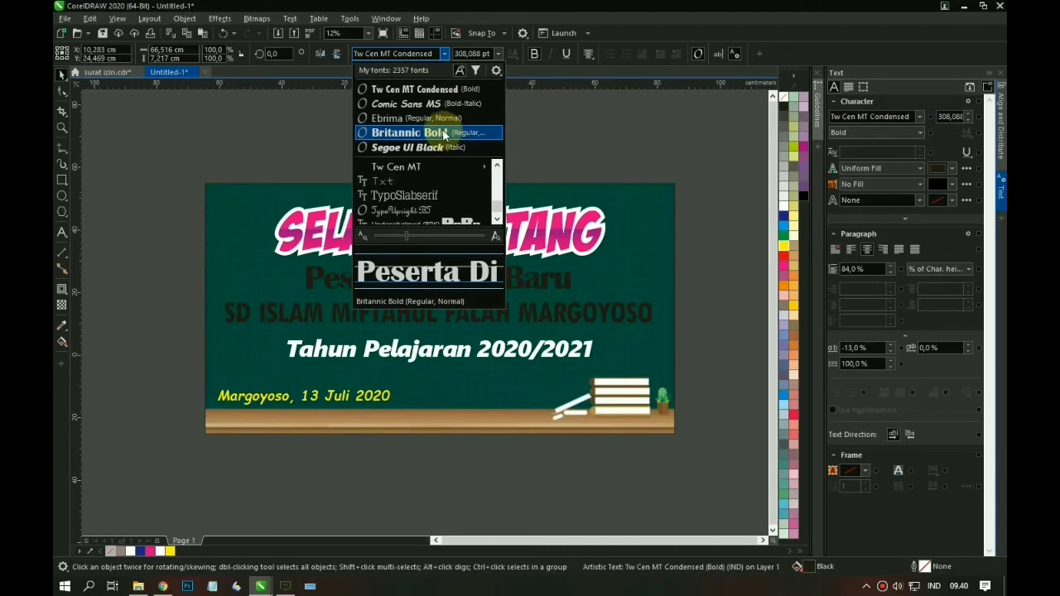
{"action": "left_click", "coordinate": [400, 53]}
{"action": "type", "text": "futura"}
{"action": "key", "text": "Return"}
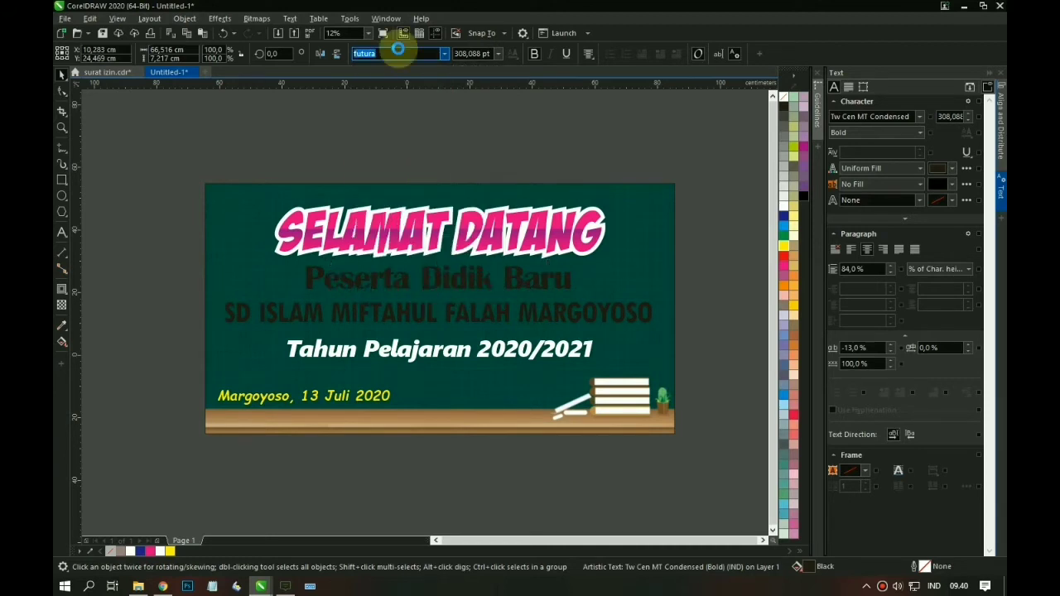
{"action": "left_click", "coordinate": [444, 54]}
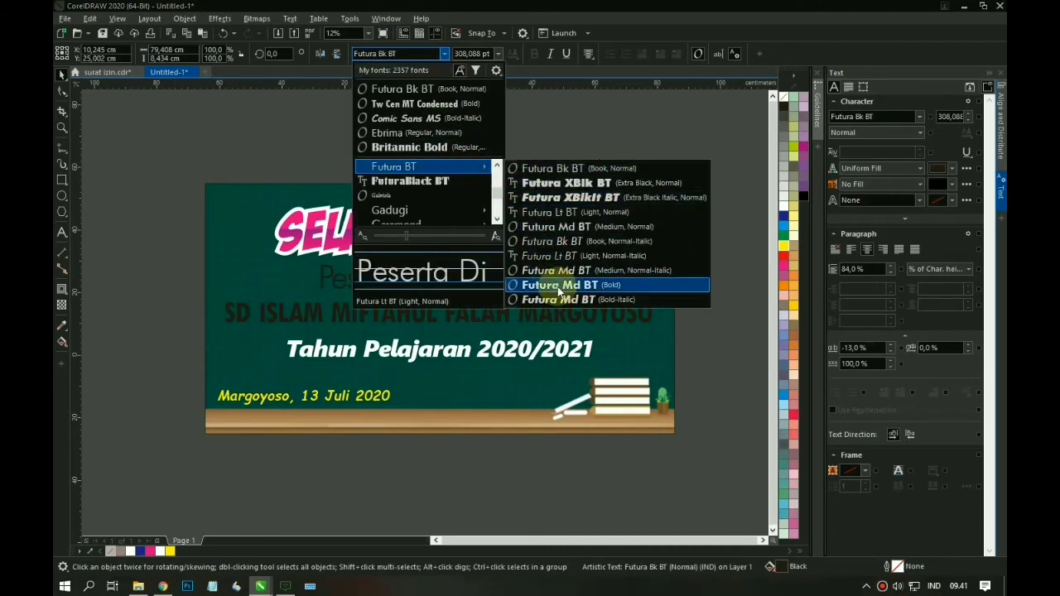
{"action": "left_click", "coordinate": [577, 201]}
Centre the "Peserta Didik Baru" line horizontally on the banner and shift it and the school name line slightly lower.
{"action": "left_click", "coordinate": [587, 165]}
{"action": "left_click", "coordinate": [640, 280], "text": "shift"}
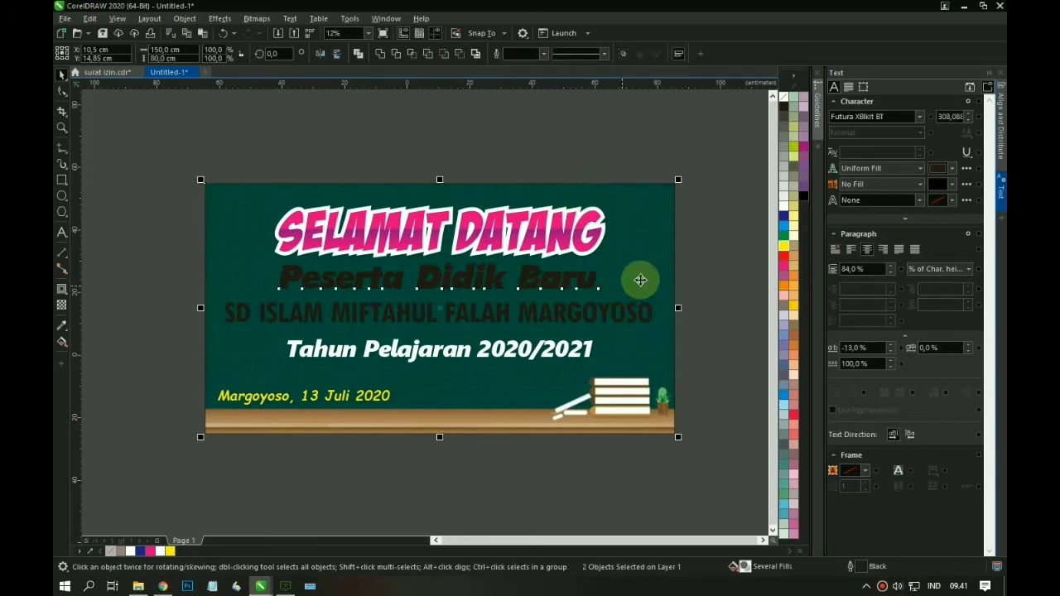
{"action": "left_click_drag", "start_coordinate": [526, 282], "coordinate": [502, 317]}
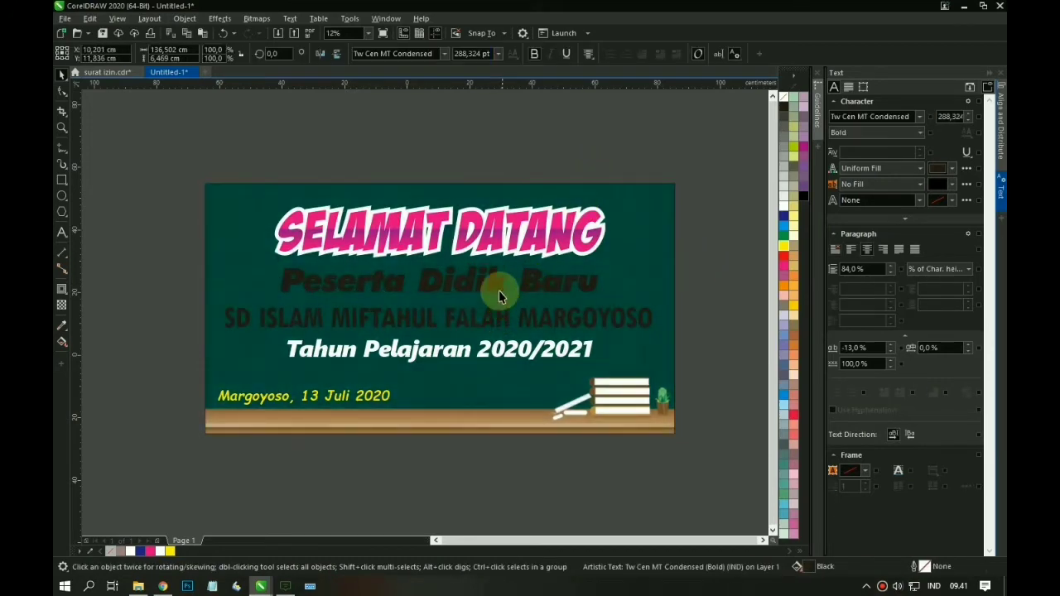
Nudge the school name and school-year lines upward to even out the gaps between the text lines.
{"action": "left_click", "coordinate": [499, 288]}
{"action": "key", "text": "F2"}
{"action": "left_click_drag", "start_coordinate": [257, 236], "coordinate": [515, 403]}
{"action": "left_click_drag", "start_coordinate": [516, 308], "coordinate": [515, 300]}
{"action": "left_click_drag", "start_coordinate": [502, 373], "coordinate": [502, 368]}
{"action": "key", "text": "F3"}
Fill the "Peserta Didik Baru" line with cyan (C:100 M:0 Y:0 K:0).
{"action": "key", "text": "space"}
{"action": "left_click", "coordinate": [477, 286]}
{"action": "left_click", "coordinate": [784, 208]}
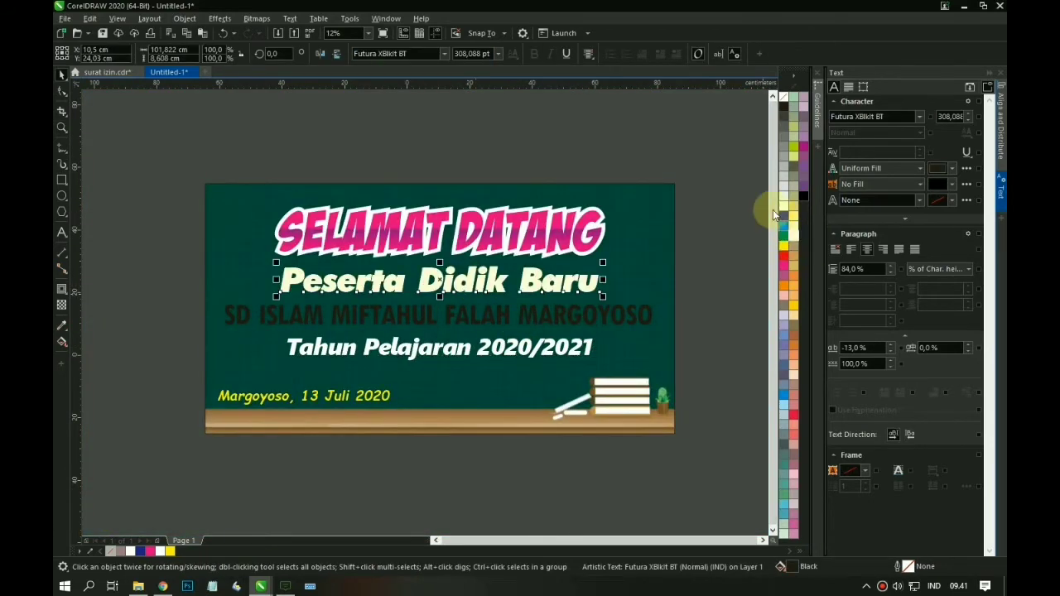
{"action": "left_click", "coordinate": [785, 247]}
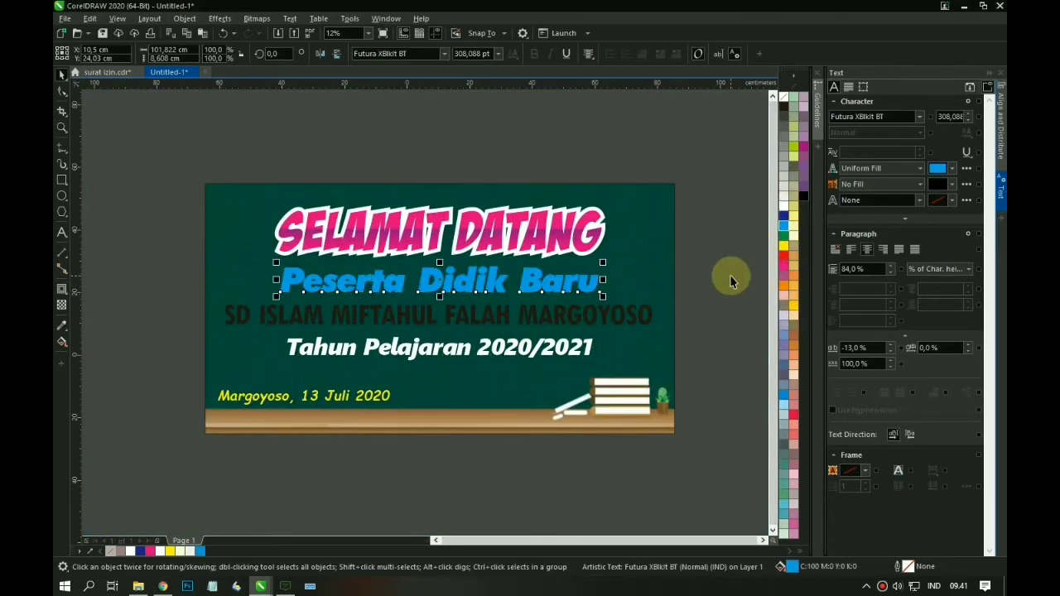
Add a one-step white outside contour of about 0.738 cm around the "Peserta Didik Baru" line.
{"action": "key", "text": "F2"}
{"action": "left_click_drag", "start_coordinate": [208, 253], "coordinate": [356, 332]}
{"action": "key", "text": "space"}
{"action": "left_click", "coordinate": [66, 292]}
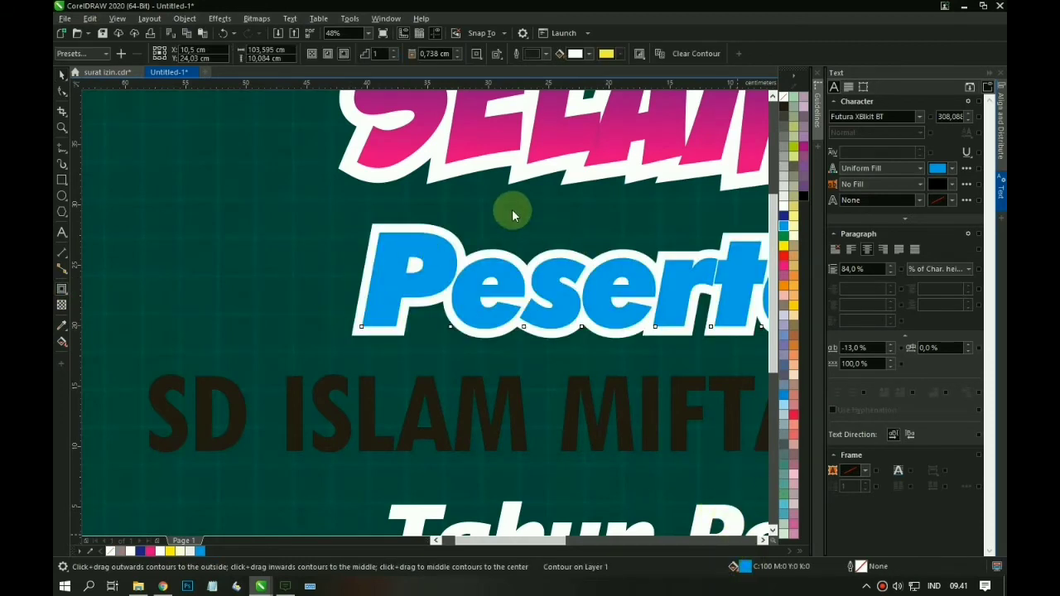
Apply a fountain fill from cyan to blue (C:100 M:100 Y:0), rotated 279.7°, to the "Peserta Didik Baru" line.
{"action": "key", "text": "shift+F11"}
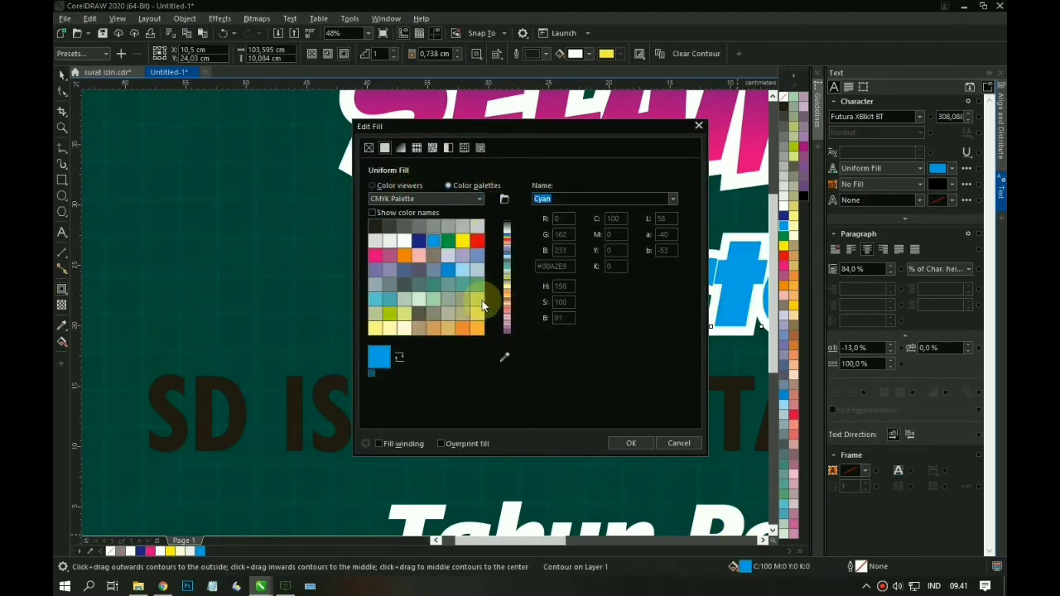
{"action": "left_click", "coordinate": [407, 187]}
{"action": "left_click", "coordinate": [401, 147]}
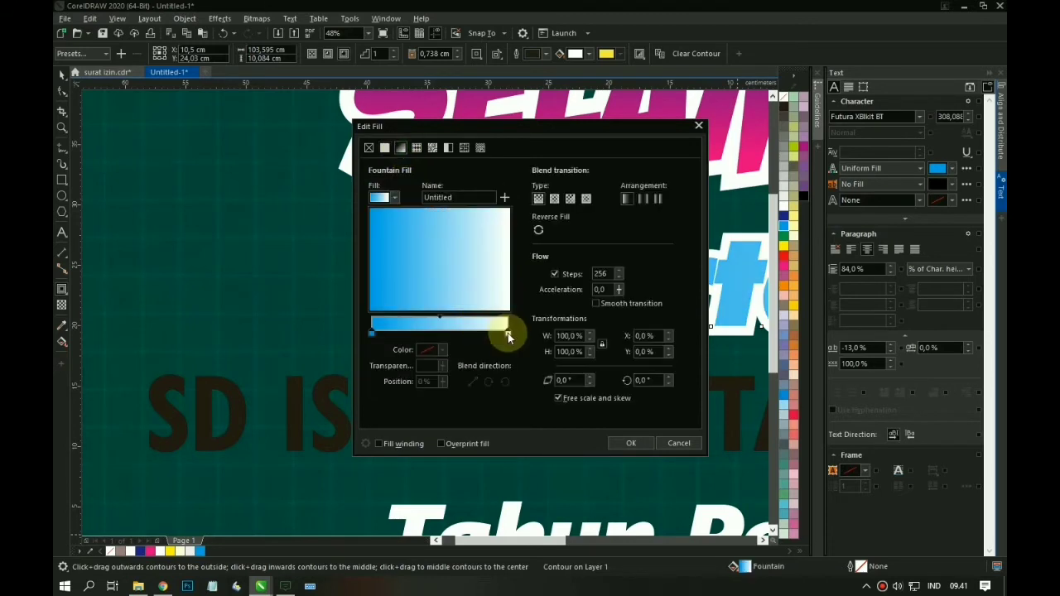
{"action": "left_click", "coordinate": [784, 216]}
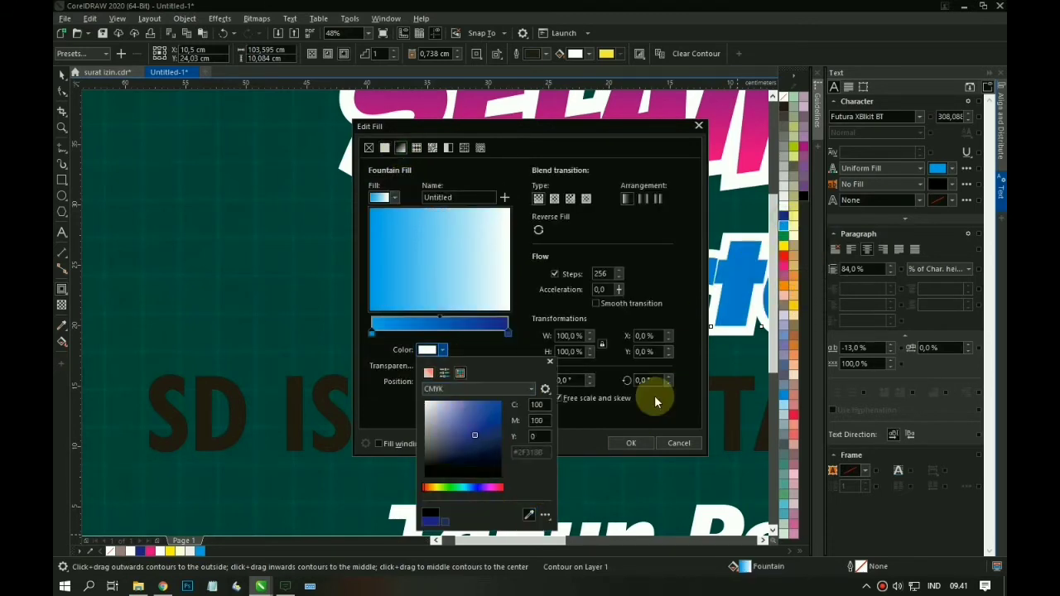
{"action": "left_click", "coordinate": [655, 398]}
{"action": "left_click_drag", "start_coordinate": [472, 281], "coordinate": [465, 291]}
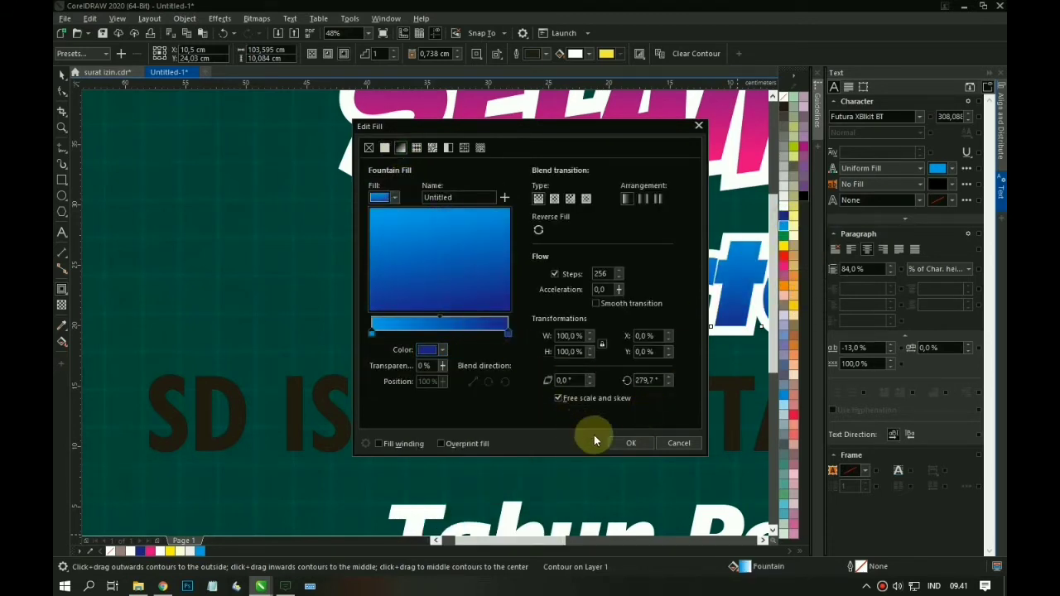
{"action": "left_click", "coordinate": [630, 444]}
{"action": "left_click", "coordinate": [609, 396]}
{"action": "key", "text": "F3"}
{"action": "key", "text": "F3"}
{"action": "key", "text": "F2"}
{"action": "left_click_drag", "start_coordinate": [265, 250], "coordinate": [563, 363]}
{"action": "key", "text": "Escape"}
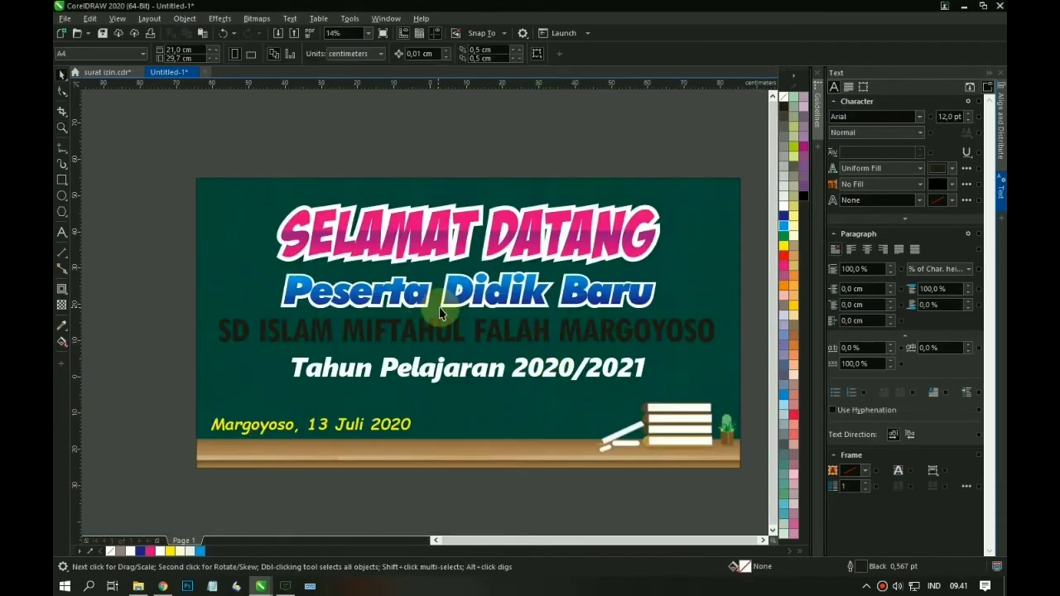
Widen the contour around "Peserta Didik Baru" to about 1.198 cm and set its gradient end colour to white.
{"action": "left_click", "coordinate": [442, 313]}
{"action": "scroll", "coordinate": [302, 290], "scroll_direction": "up", "scroll_amount": 2}
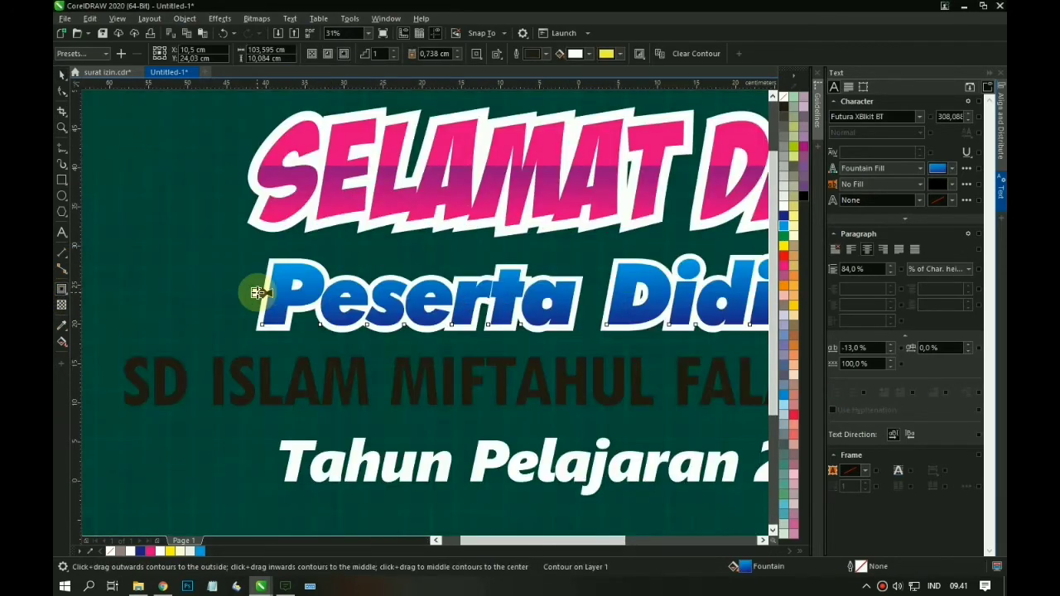
{"action": "left_click_drag", "start_coordinate": [257, 293], "coordinate": [252, 294]}
{"action": "left_click", "coordinate": [621, 53]}
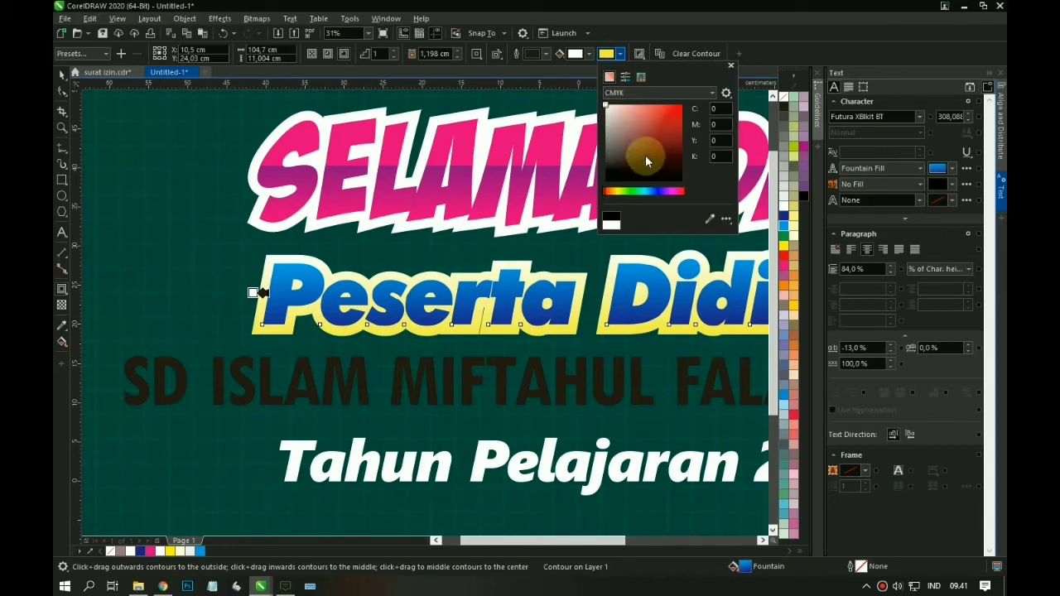
{"action": "left_click", "coordinate": [648, 111]}
{"action": "left_click", "coordinate": [522, 220]}
{"action": "scroll", "coordinate": [522, 219], "scroll_direction": "down", "scroll_amount": 2}
{"action": "key", "text": "space"}
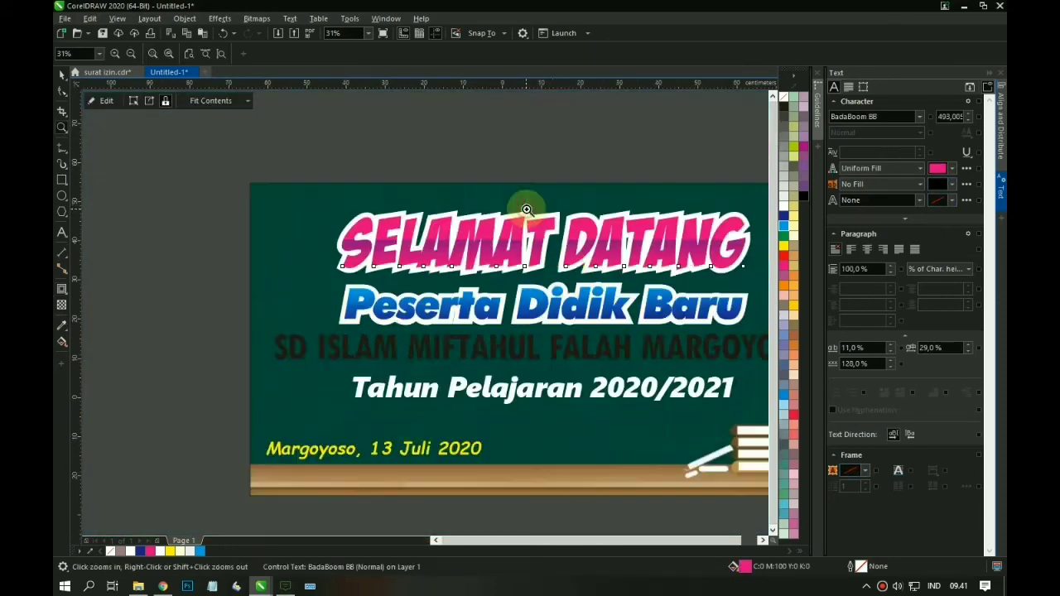
Edit the PowerClip contents of "SELAMAT DATANG", recolour the transparent gradient band black, and finish editing.
{"action": "left_click", "coordinate": [569, 248]}
{"action": "key", "text": "ctrl+space"}
{"action": "double_click", "coordinate": [575, 252]}
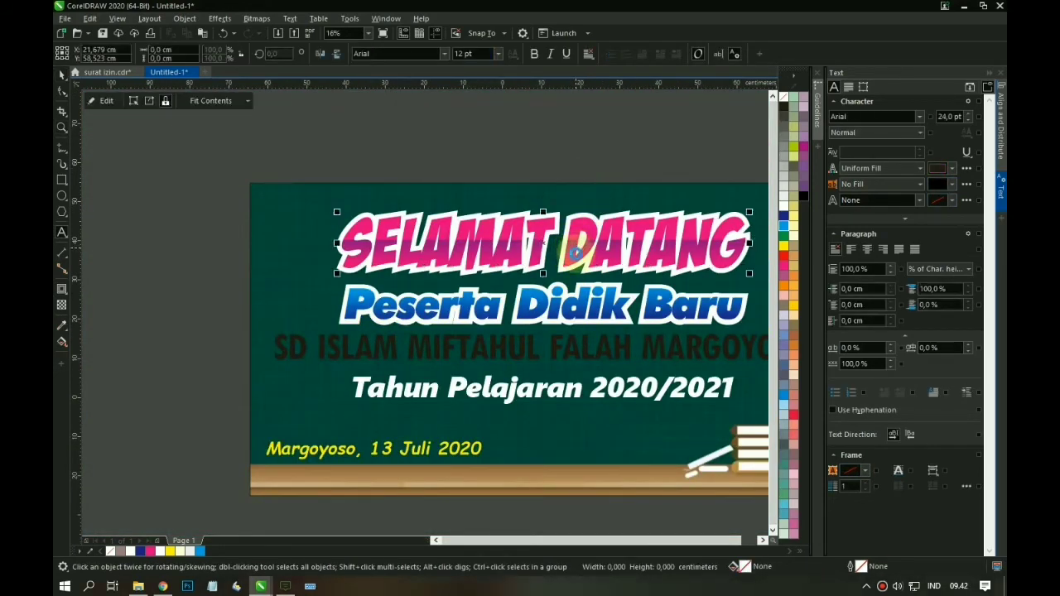
{"action": "left_click", "coordinate": [576, 256]}
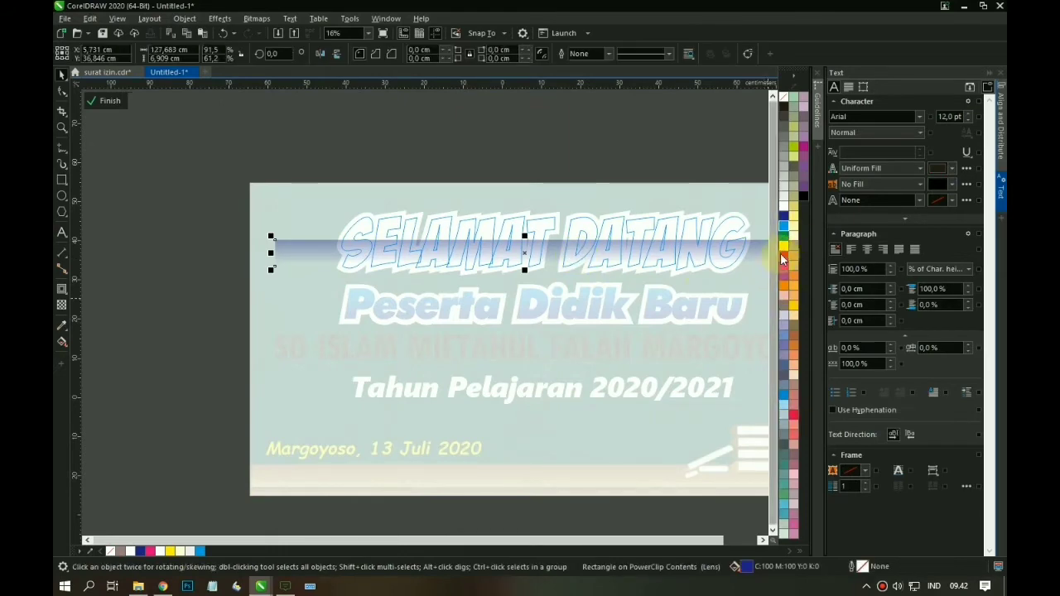
{"action": "left_click", "coordinate": [783, 255]}
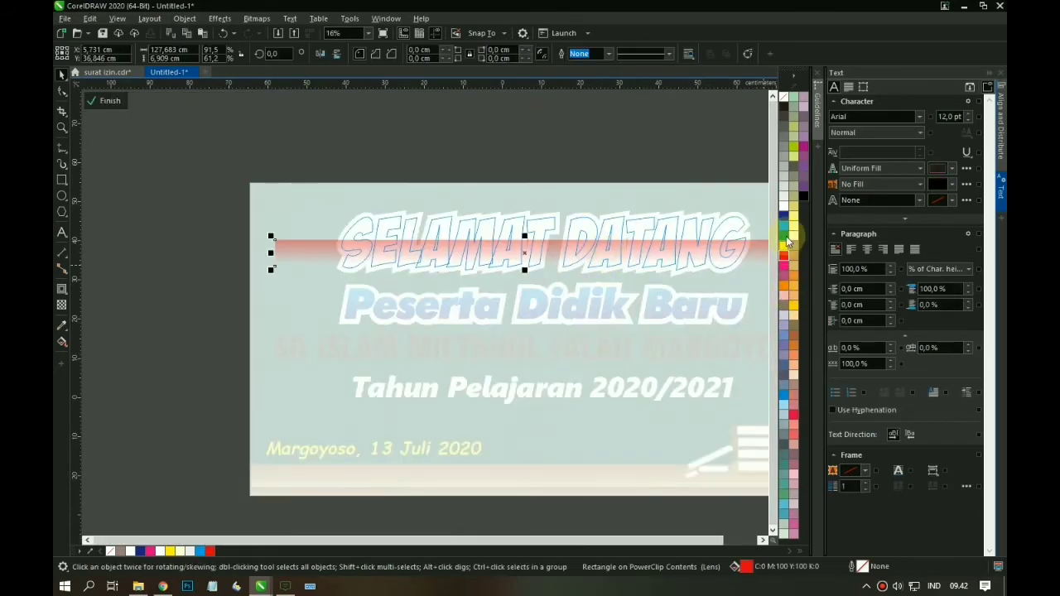
{"action": "left_click", "coordinate": [805, 197]}
{"action": "left_click", "coordinate": [687, 180], "text": "ctrl"}
{"action": "key", "text": "F3"}
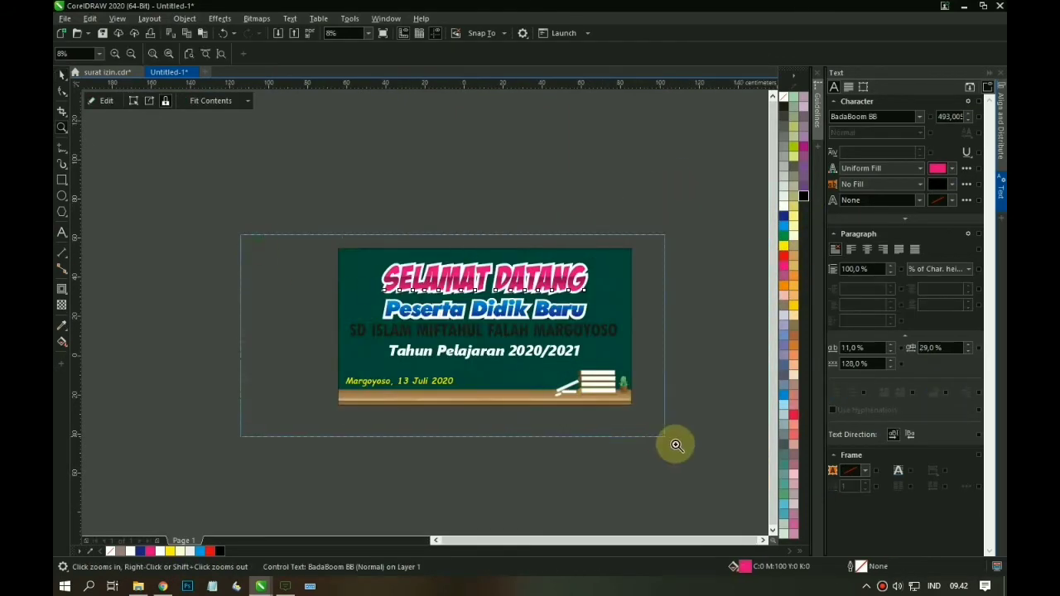
{"action": "left_click_drag", "start_coordinate": [677, 446], "coordinate": [677, 445]}
Fill the school name line with white (C:0 M:0 Y:0 K:0).
{"action": "left_click", "coordinate": [524, 333]}
{"action": "left_click", "coordinate": [514, 302]}
{"action": "key", "text": "F2"}
{"action": "left_click_drag", "start_coordinate": [236, 279], "coordinate": [724, 431]}
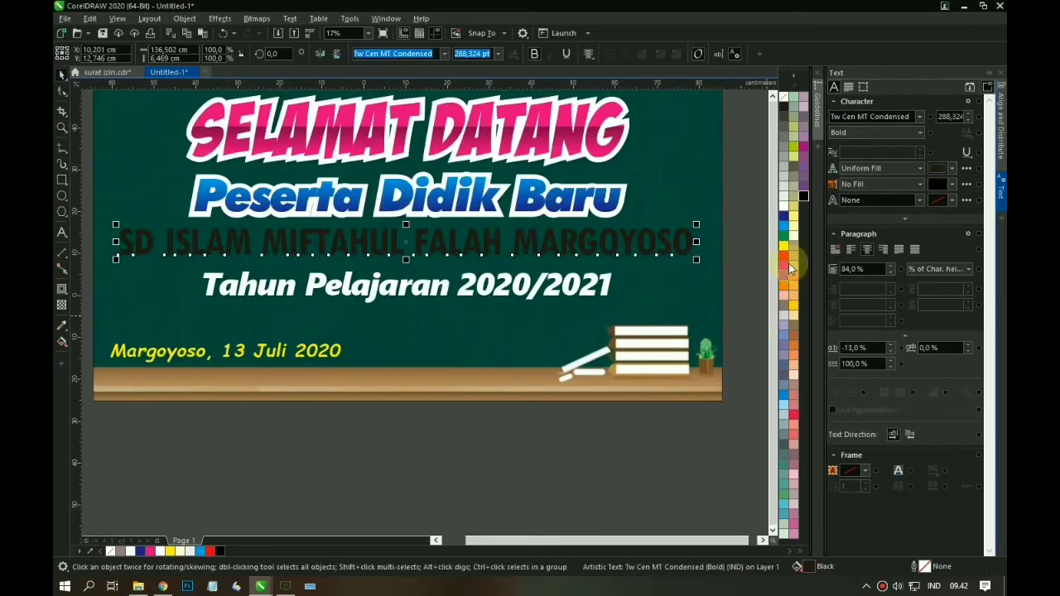
{"action": "left_click", "coordinate": [794, 236]}
{"action": "key", "text": "F2"}
{"action": "key", "text": "F3"}
Nudge the school-year line and the school name line lower to open the gap beneath "Peserta Didik Baru".
{"action": "scroll", "coordinate": [381, 365], "scroll_direction": "up", "scroll_amount": 1}
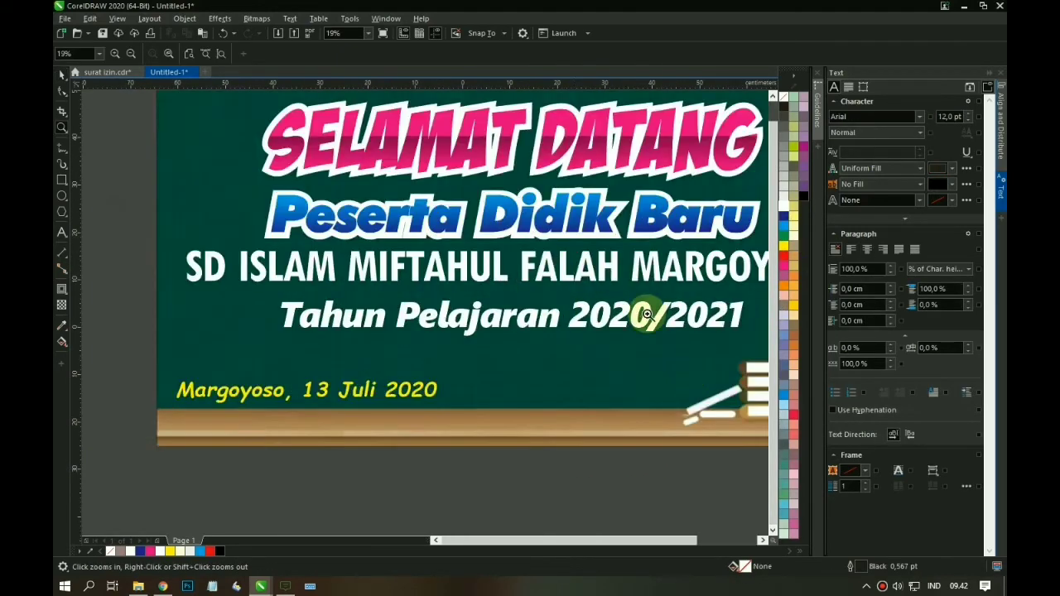
{"action": "left_click", "coordinate": [565, 267]}
{"action": "left_click", "coordinate": [550, 317]}
{"action": "key", "text": "Down"}
{"action": "key", "text": "Down"}
{"action": "key", "text": "Down"}
{"action": "key", "text": "Down"}
{"action": "left_click", "coordinate": [555, 277]}
{"action": "key", "text": "Down"}
{"action": "key", "text": "Down"}
{"action": "key", "text": "Down"}
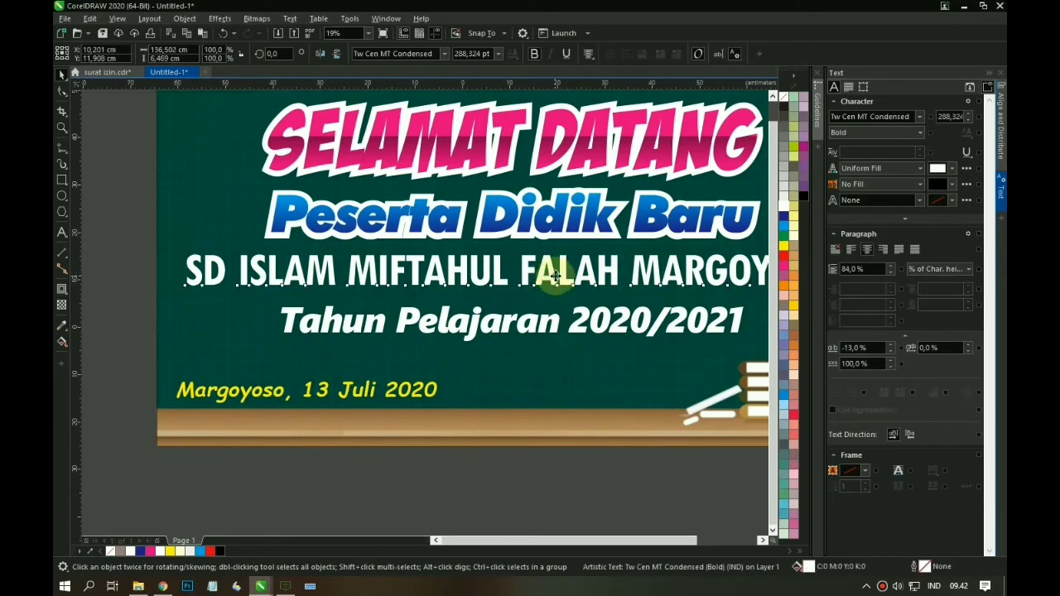
Fill the school name line with golden yellow (C:0 M:20 Y:100 K:0).
{"action": "key", "text": "F3"}
{"action": "left_click", "coordinate": [792, 305]}
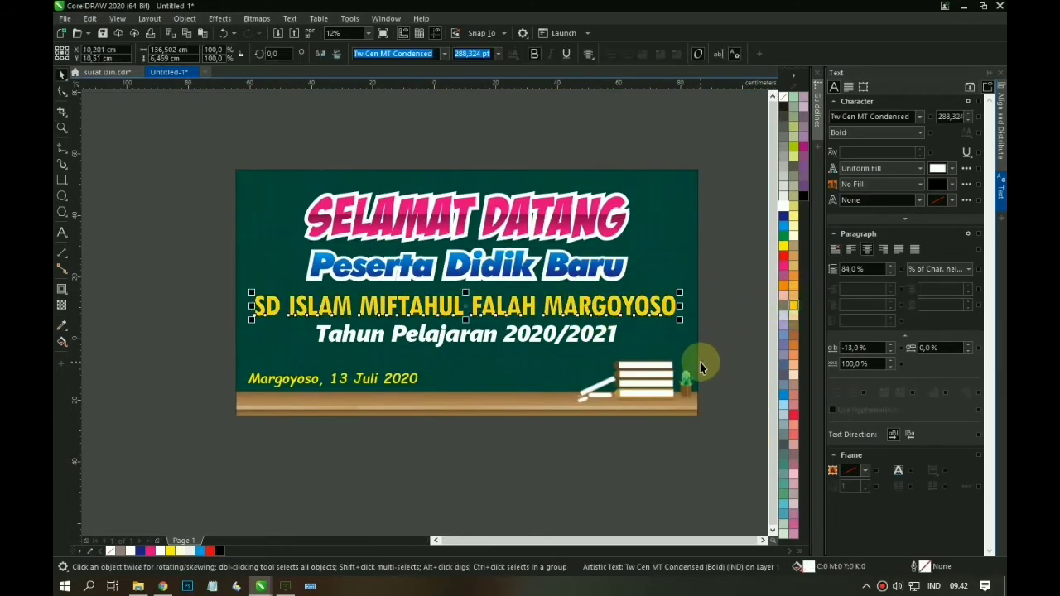
{"action": "left_click", "coordinate": [700, 362]}
Try a yellow fill on the school-year line.
{"action": "left_click", "coordinate": [586, 331]}
{"action": "left_click", "coordinate": [784, 246]}
{"action": "left_click", "coordinate": [739, 282]}
Fill the date line with golden yellow (C:0 M:20 Y:100 K:0) and return the school-year line to white.
{"action": "left_click", "coordinate": [411, 378]}
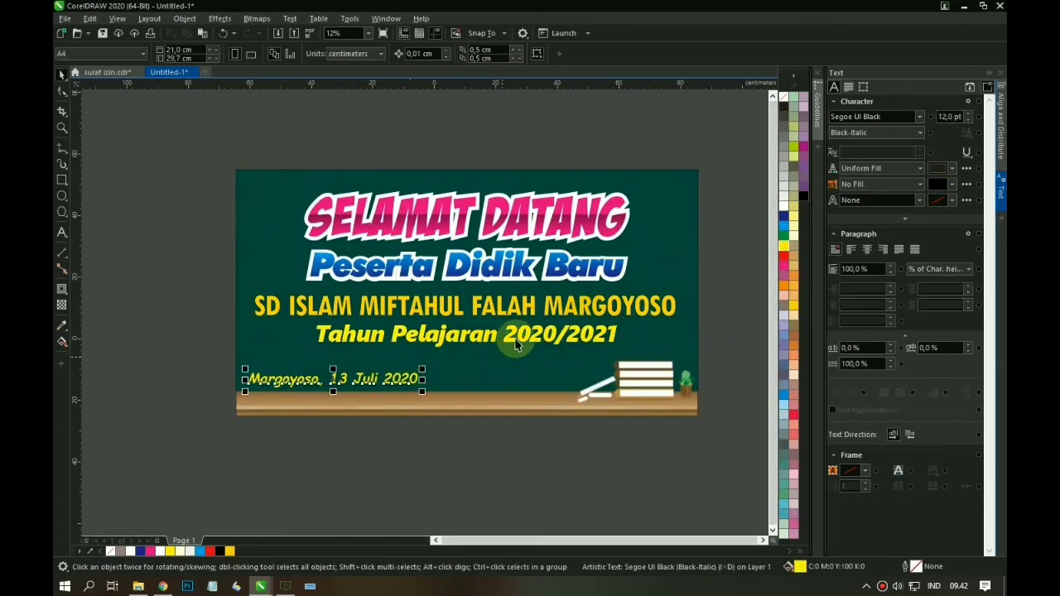
{"action": "left_click", "coordinate": [541, 335]}
{"action": "left_click", "coordinate": [784, 206]}
{"action": "left_click", "coordinate": [728, 266]}
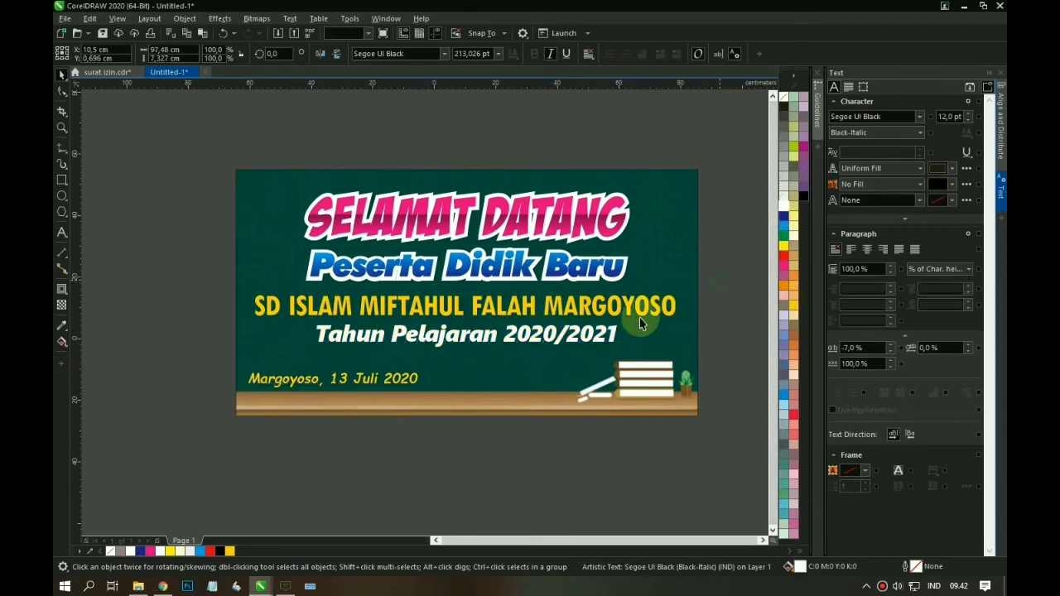
Try a one-step white outside contour of about 0.427 cm around the school name line.
{"action": "key", "text": "F3"}
{"action": "key", "text": "F2"}
{"action": "left_click_drag", "start_coordinate": [296, 309], "coordinate": [431, 374]}
{"action": "left_click", "coordinate": [370, 301]}
{"action": "left_click", "coordinate": [369, 309]}
{"action": "left_click", "coordinate": [62, 290]}
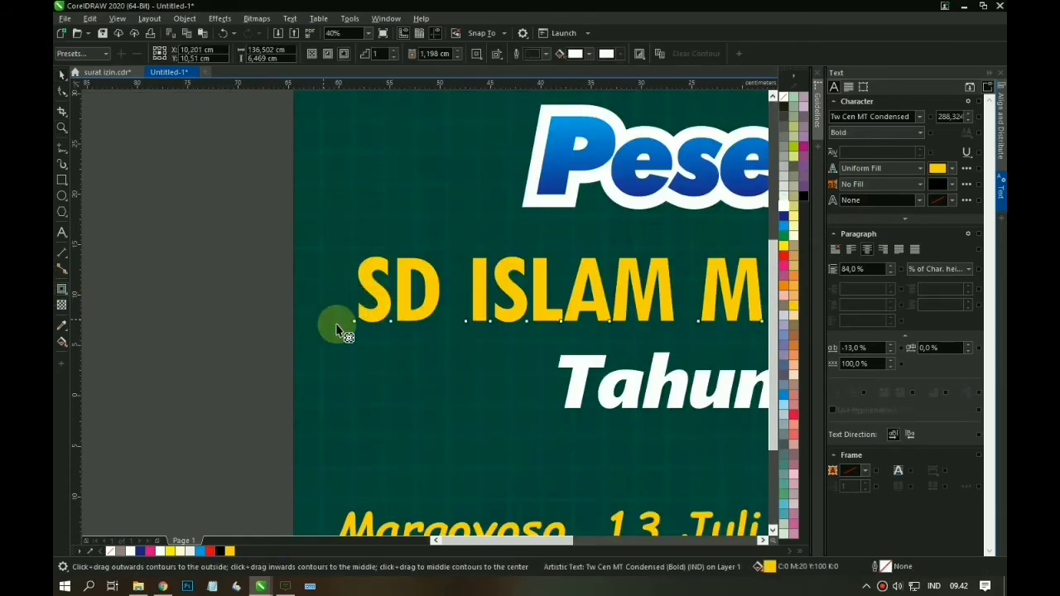
{"action": "left_click_drag", "start_coordinate": [349, 323], "coordinate": [353, 323]}
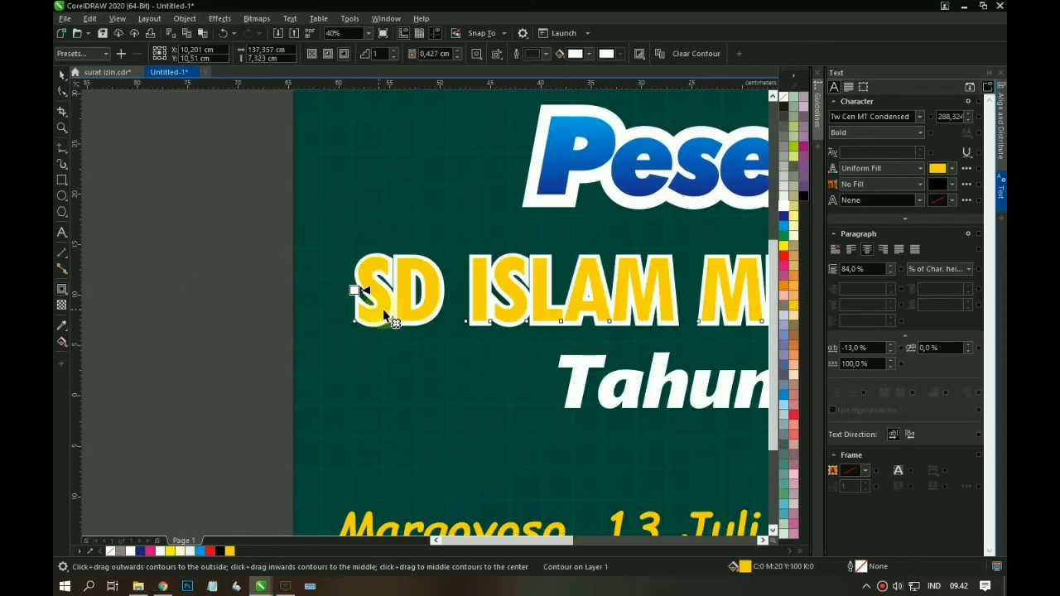
{"action": "key", "text": "ctrl+z"}
{"action": "scroll", "coordinate": [351, 294], "scroll_direction": "down", "scroll_amount": 2}
{"action": "scroll", "coordinate": [568, 294], "scroll_direction": "up", "scroll_amount": 1}
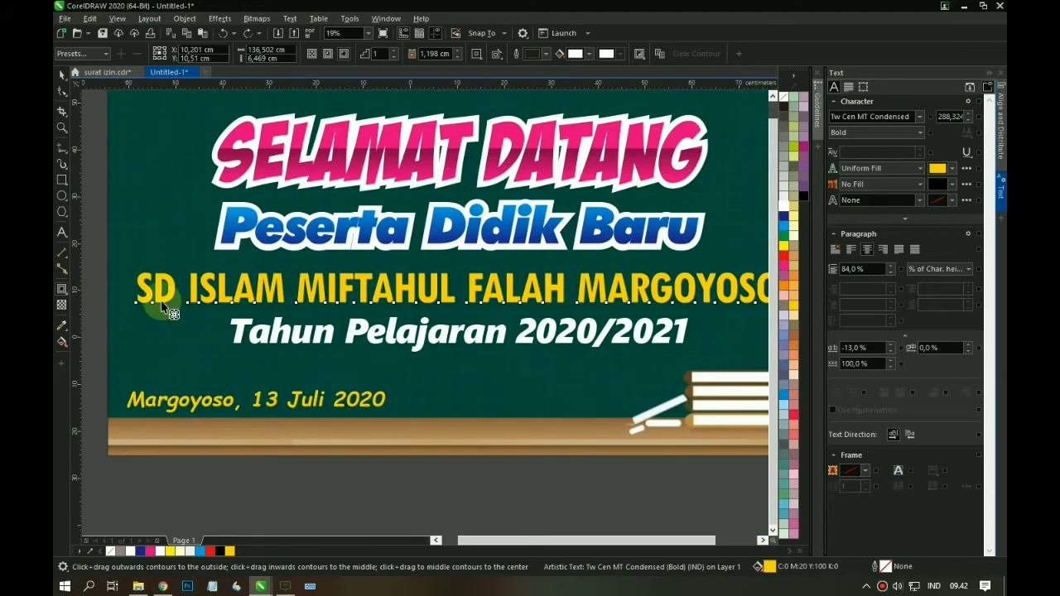
{"action": "scroll", "coordinate": [240, 292], "scroll_direction": "down", "scroll_amount": 1}
Add a horizontal drop shadow with opacity 74 and feather 15 across the school name line.
{"action": "left_click", "coordinate": [66, 294]}
{"action": "left_click", "coordinate": [89, 291]}
{"action": "left_click_drag", "start_coordinate": [189, 295], "coordinate": [511, 295]}
{"action": "left_click_drag", "start_coordinate": [510, 299], "coordinate": [509, 290]}
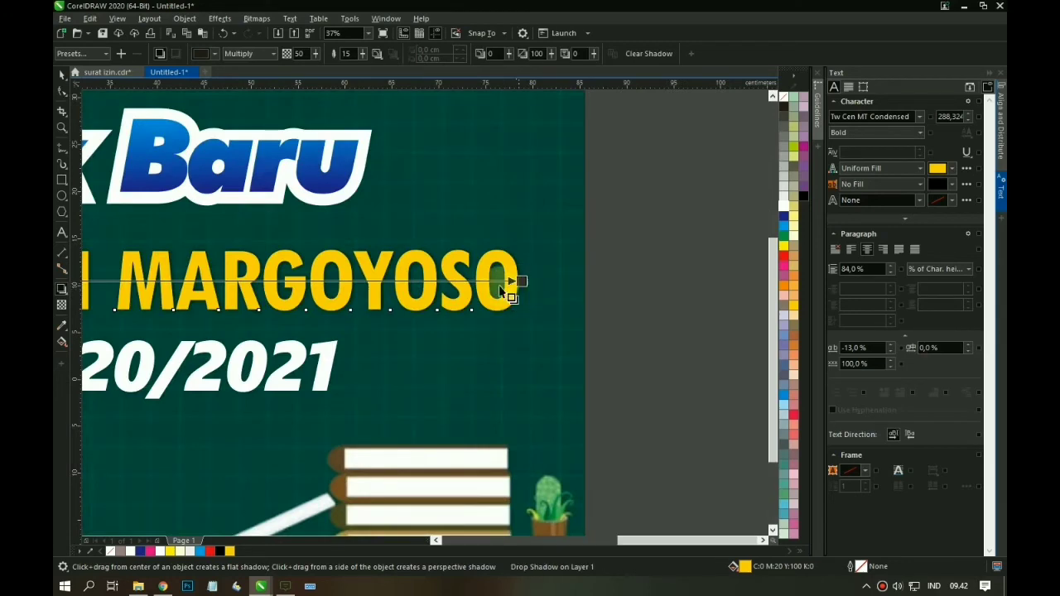
{"action": "scroll", "coordinate": [508, 290], "scroll_direction": "down", "scroll_amount": 2}
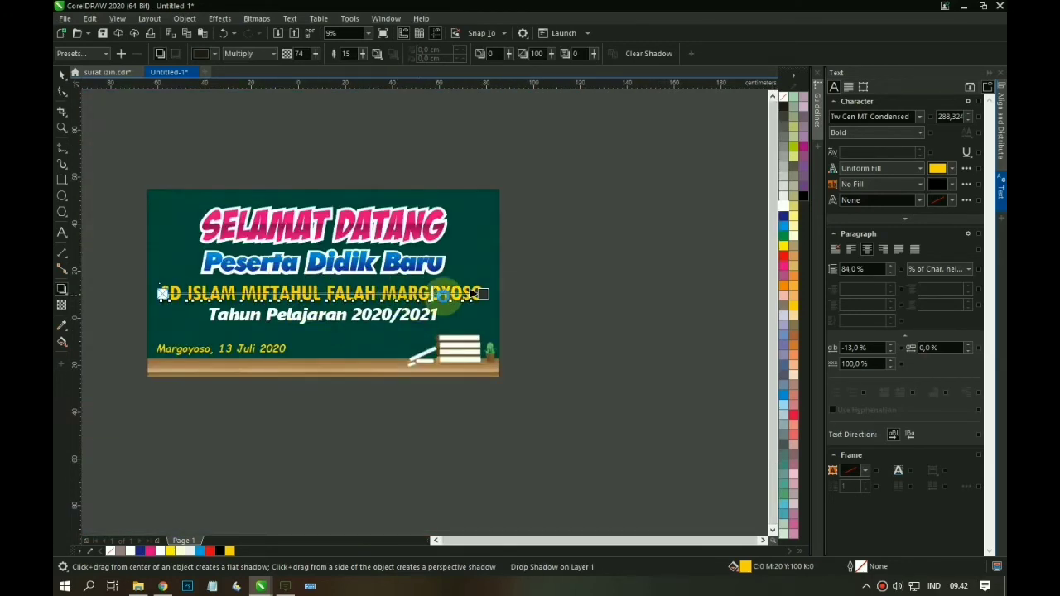
{"action": "left_click", "coordinate": [527, 309]}
{"action": "key", "text": "z"}
{"action": "left_click_drag", "start_coordinate": [155, 282], "coordinate": [262, 313]}
{"action": "key", "text": "F3"}
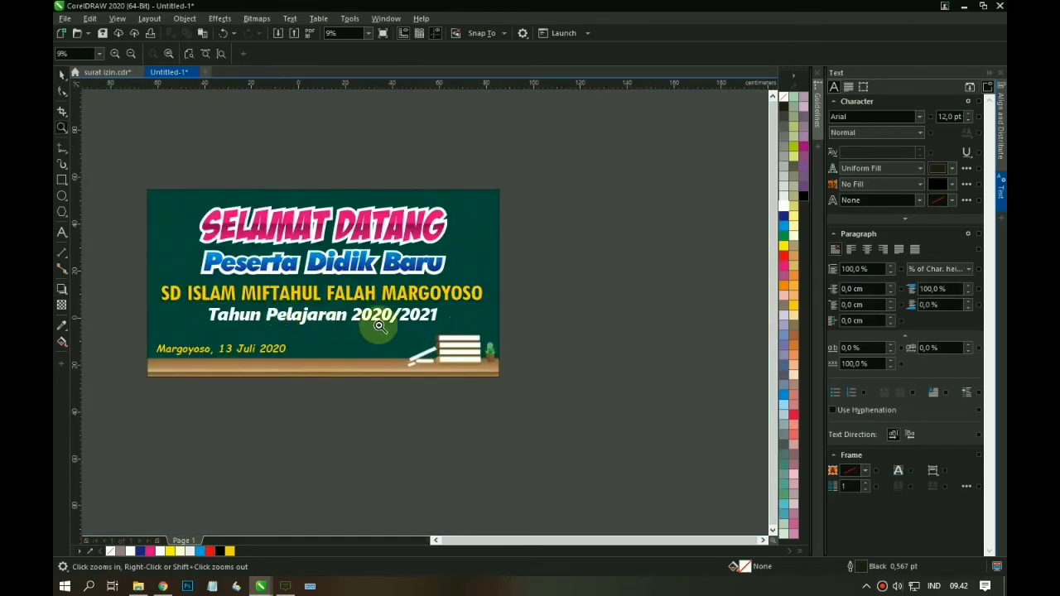
Add a horizontal drop shadow with opacity 71 and feather 15 across the school-year line.
{"action": "key", "text": "space"}
{"action": "left_click", "coordinate": [300, 316]}
{"action": "left_click", "coordinate": [61, 289]}
{"action": "left_click_drag", "start_coordinate": [444, 328], "coordinate": [439, 318]}
{"action": "left_click_drag", "start_coordinate": [322, 318], "coordinate": [369, 319]}
Apply the Flat Bottom Right drop shadow preset to the school-year line and the school name line.
{"action": "left_click", "coordinate": [105, 53]}
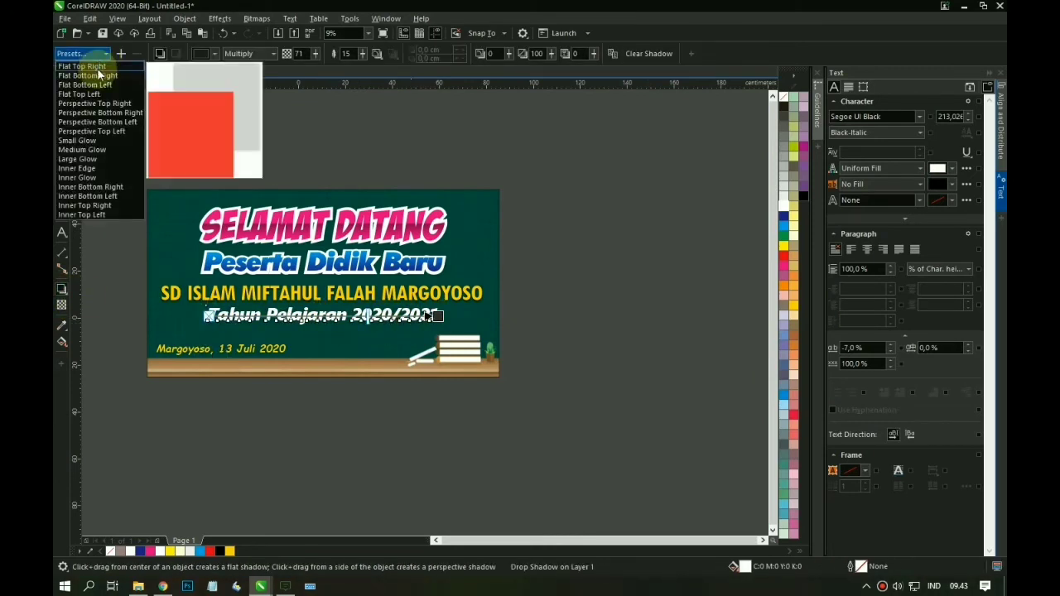
{"action": "left_click", "coordinate": [98, 75]}
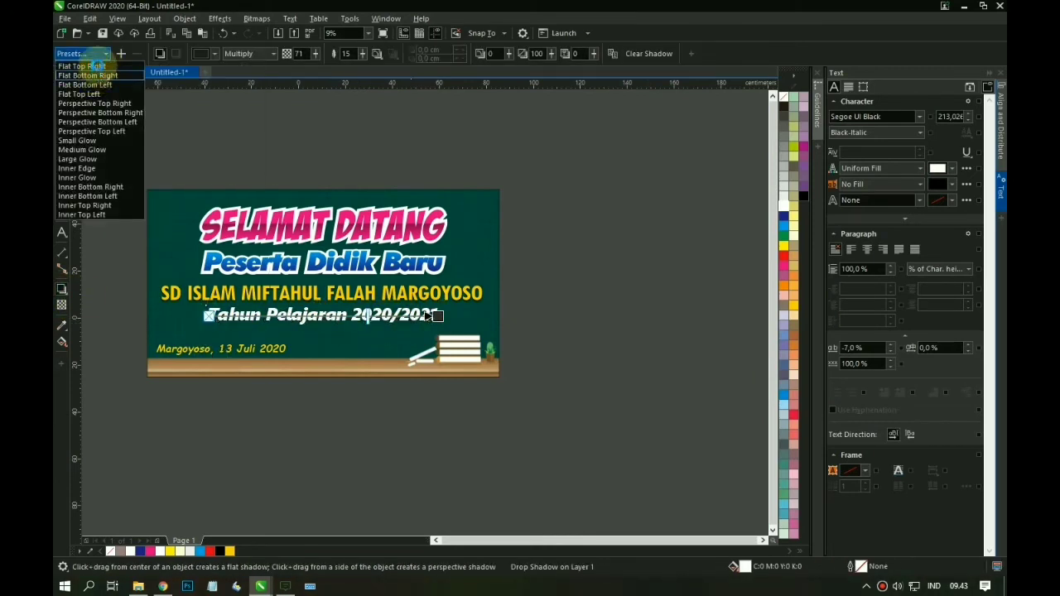
{"action": "left_click", "coordinate": [274, 297]}
{"action": "left_click", "coordinate": [105, 54]}
{"action": "left_click", "coordinate": [97, 76]}
Bring the school name's shadow in to an offset of about 0.327 by -0.282 cm and raise its opacity to 84.
{"action": "scroll", "coordinate": [343, 309], "scroll_direction": "up", "scroll_amount": 3}
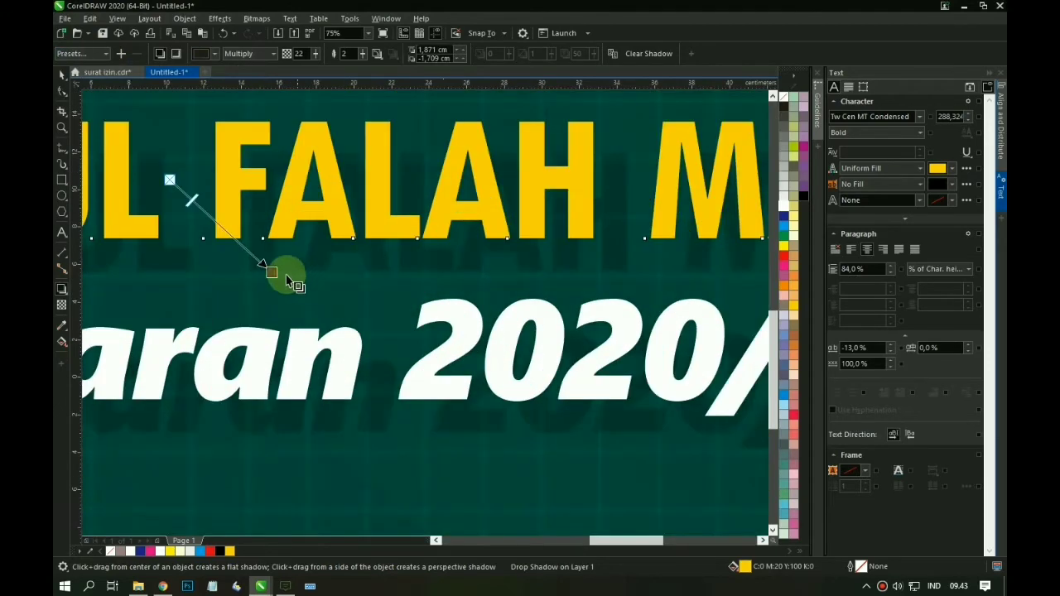
{"action": "left_click_drag", "start_coordinate": [289, 282], "coordinate": [246, 242]}
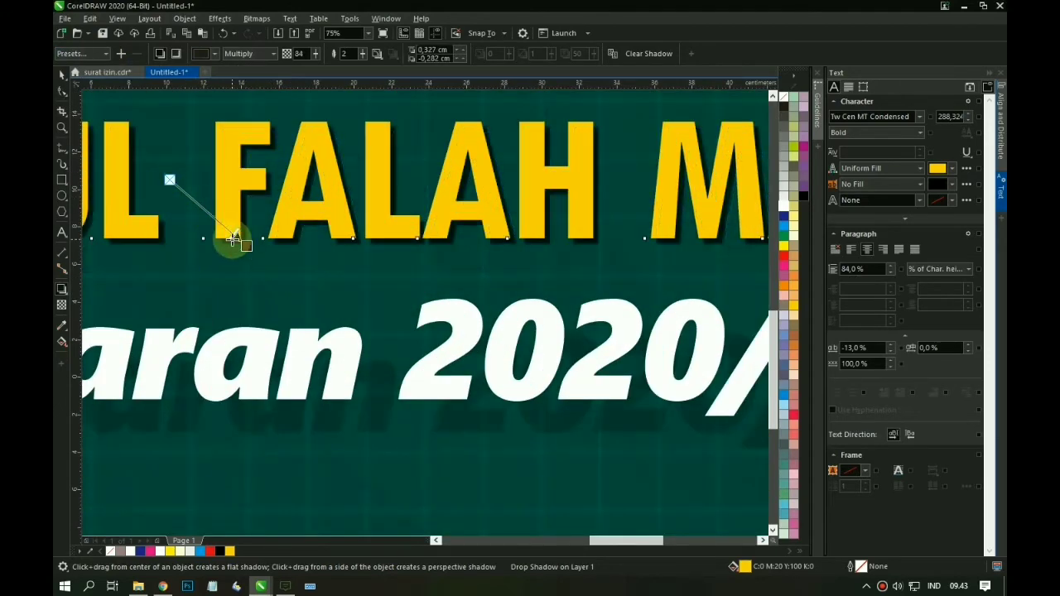
{"action": "scroll", "coordinate": [233, 240], "scroll_direction": "down", "scroll_amount": 1}
Bring the school-year line's shadow in to an offset of about 0.656 by -0.657 cm and set its opacity to 75.
{"action": "left_click", "coordinate": [303, 325]}
{"action": "left_click_drag", "start_coordinate": [271, 355], "coordinate": [243, 338]}
{"action": "scroll", "coordinate": [244, 340], "scroll_direction": "up", "scroll_amount": 1}
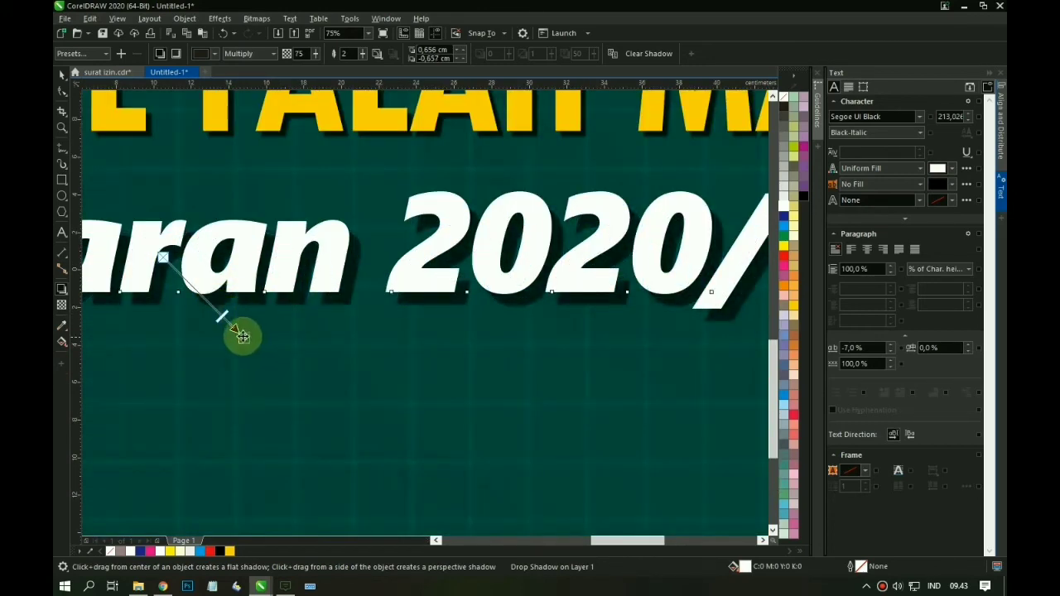
Shift the school name's shadow to an offset of about 0.549 by -0.529 cm.
{"action": "scroll", "coordinate": [292, 294], "scroll_direction": "up", "scroll_amount": 3}
{"action": "left_click", "coordinate": [296, 290]}
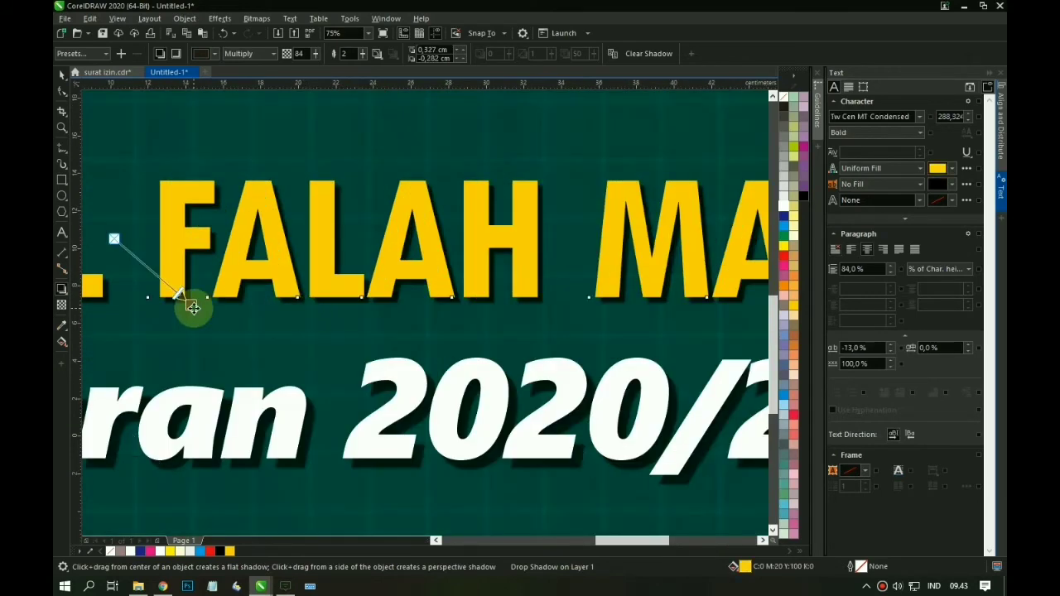
{"action": "mouse_move", "coordinate": [192, 308]}
{"action": "left_mouse_down"}
{"action": "mouse_move", "coordinate": [201, 303]}
{"action": "mouse_move", "coordinate": [187, 310]}
{"action": "left_mouse_up"}
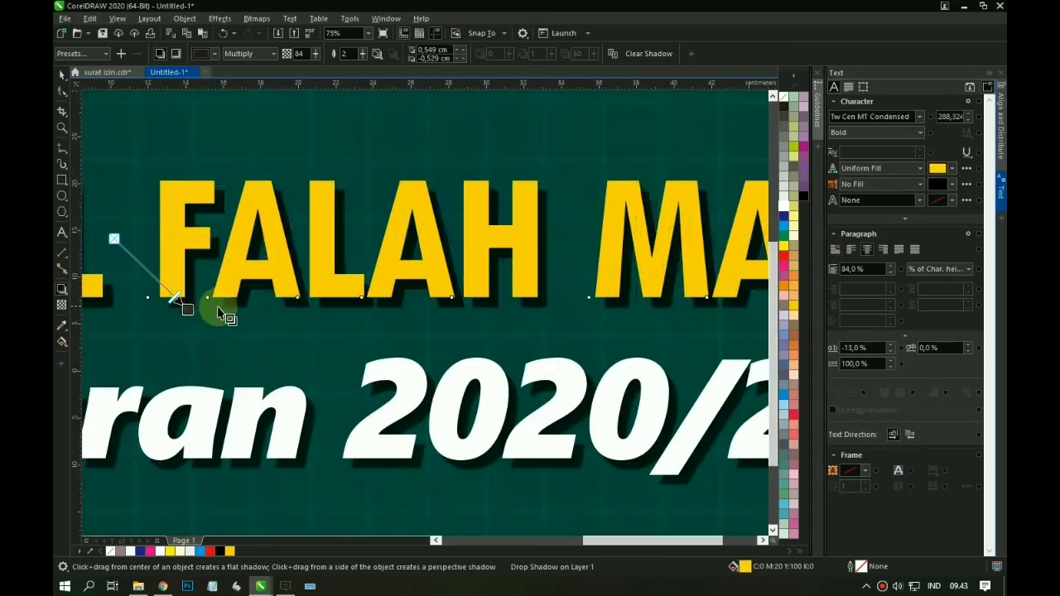
{"action": "scroll", "coordinate": [249, 308], "scroll_direction": "down", "scroll_amount": 3}
{"action": "scroll", "coordinate": [426, 316], "scroll_direction": "down", "scroll_amount": 2}
Try a horizontal drop shadow with opacity 50 and feather 15 across the "Margoyoso, 13 Juli 2020" date line.
{"action": "key", "text": "z"}
{"action": "left_click_drag", "start_coordinate": [318, 299], "coordinate": [466, 347]}
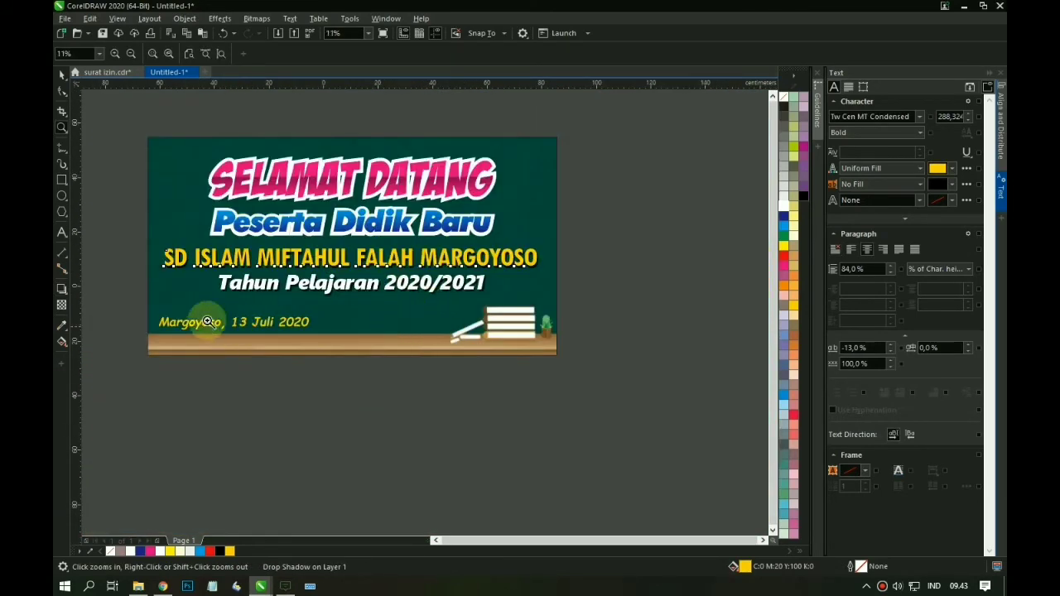
{"action": "left_click_drag", "start_coordinate": [207, 322], "coordinate": [414, 397]}
{"action": "key", "text": "space"}
{"action": "left_click", "coordinate": [202, 296]}
{"action": "left_click", "coordinate": [199, 299]}
{"action": "left_click", "coordinate": [62, 289]}
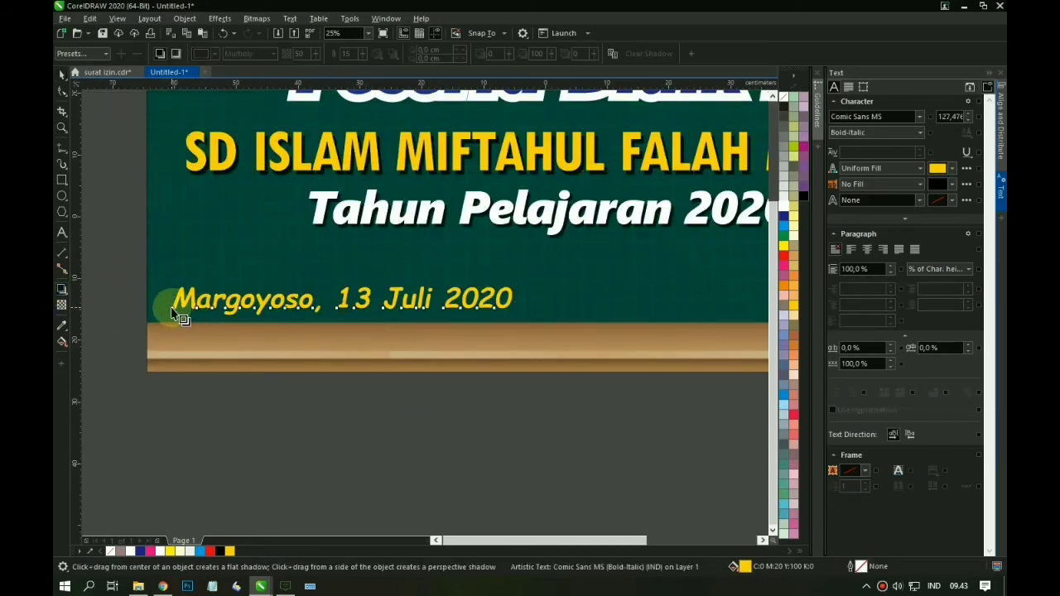
{"action": "left_click_drag", "start_coordinate": [172, 307], "coordinate": [510, 307]}
{"action": "scroll", "coordinate": [345, 306], "scroll_direction": "up", "scroll_amount": 2}
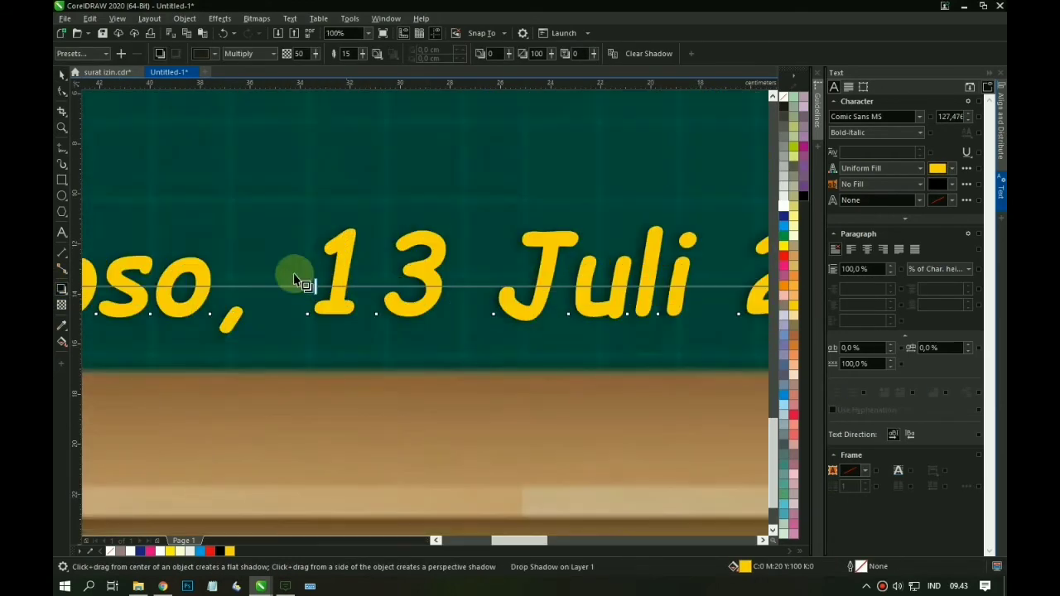
{"action": "key", "text": "ctrl+z"}
Give the date line a black hairline outline (C:100 M:100 Y:100 K:100).
{"action": "right_click", "coordinate": [805, 197]}
{"action": "scroll", "coordinate": [547, 275], "scroll_direction": "down", "scroll_amount": 2}
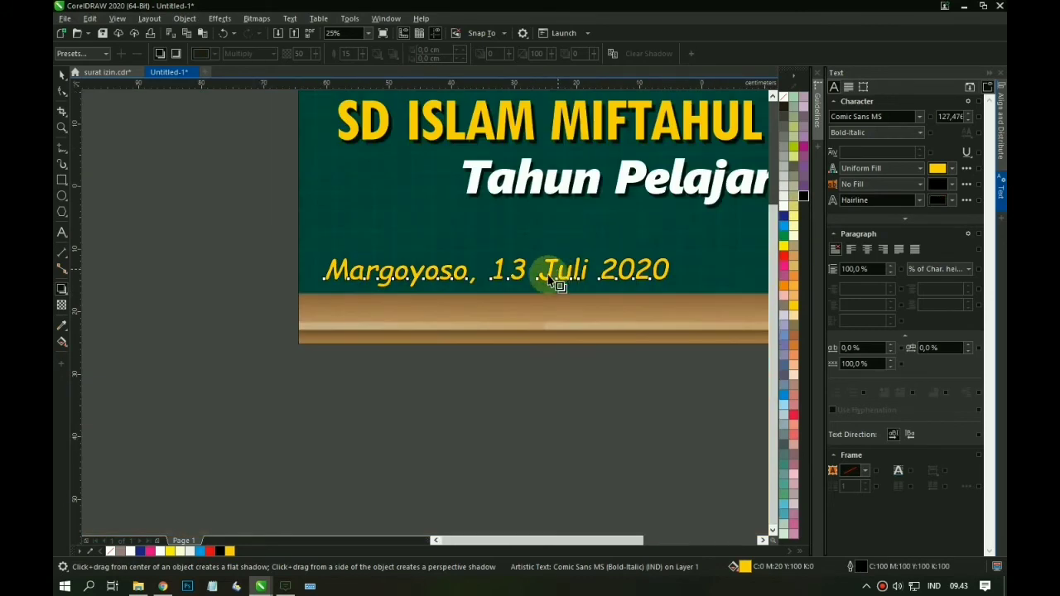
Try a black 24 pt outline on the date line, placed behind the fill and scaling with the object.
{"action": "key", "text": "F12"}
{"action": "left_click", "coordinate": [560, 333]}
{"action": "left_click", "coordinate": [560, 346]}
{"action": "left_click", "coordinate": [460, 251]}
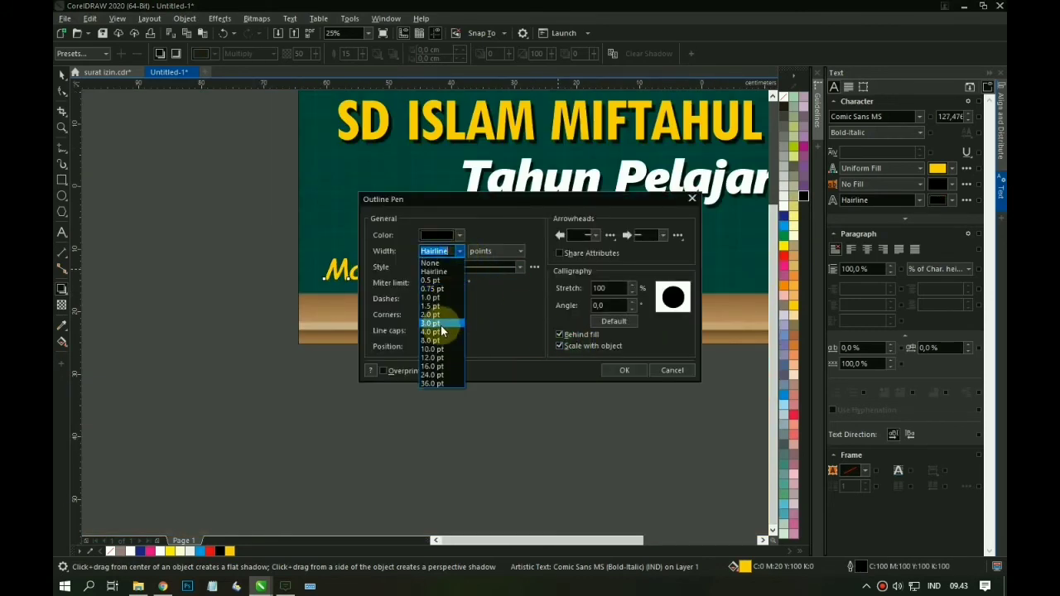
{"action": "left_click", "coordinate": [447, 324]}
{"action": "left_click", "coordinate": [460, 236]}
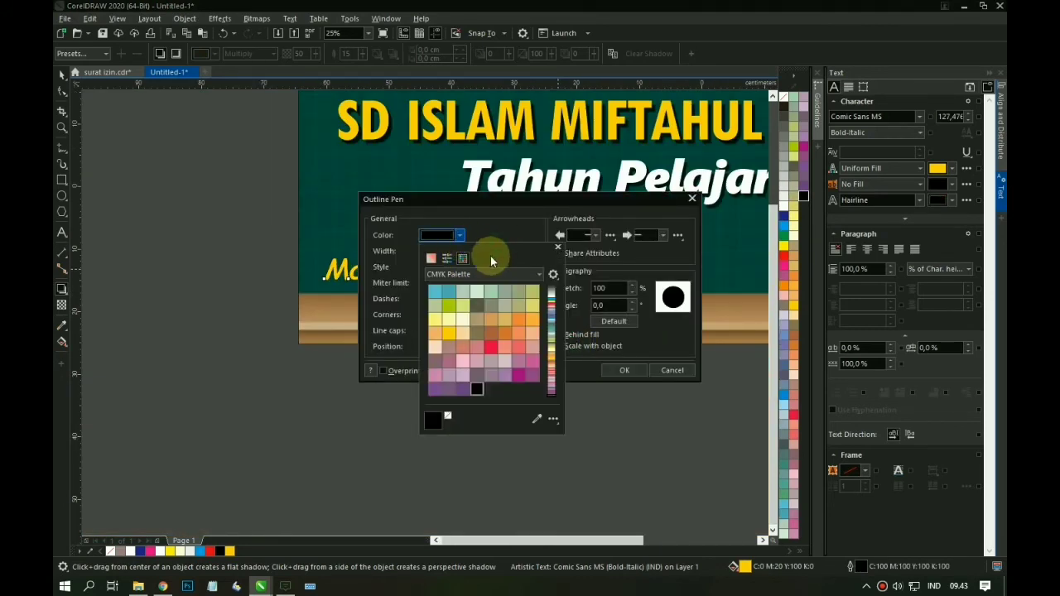
{"action": "left_click", "coordinate": [461, 236]}
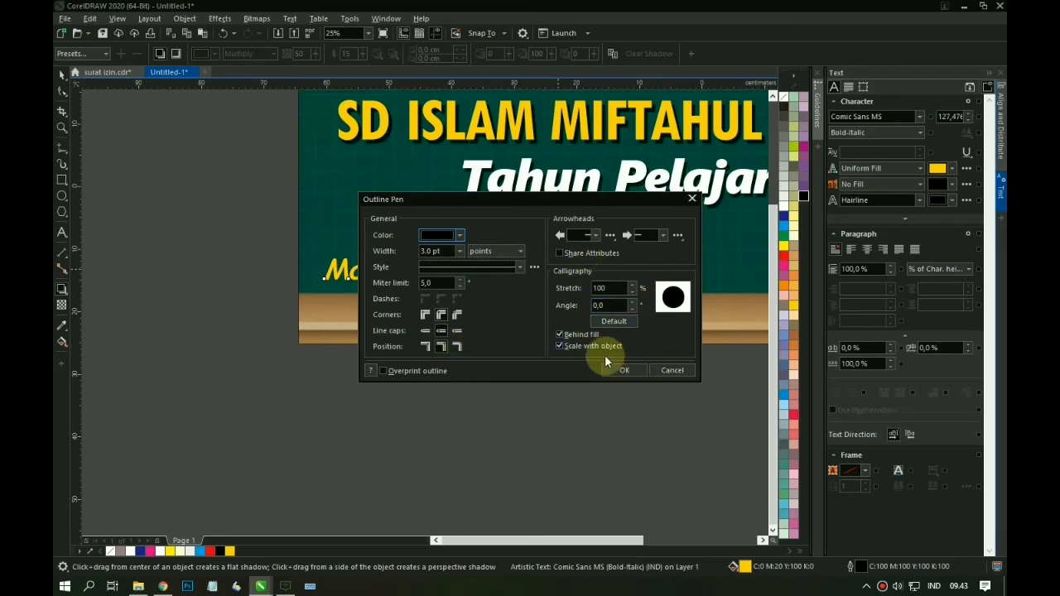
{"action": "left_click", "coordinate": [460, 251]}
{"action": "left_click", "coordinate": [444, 374]}
{"action": "left_click", "coordinate": [623, 370]}
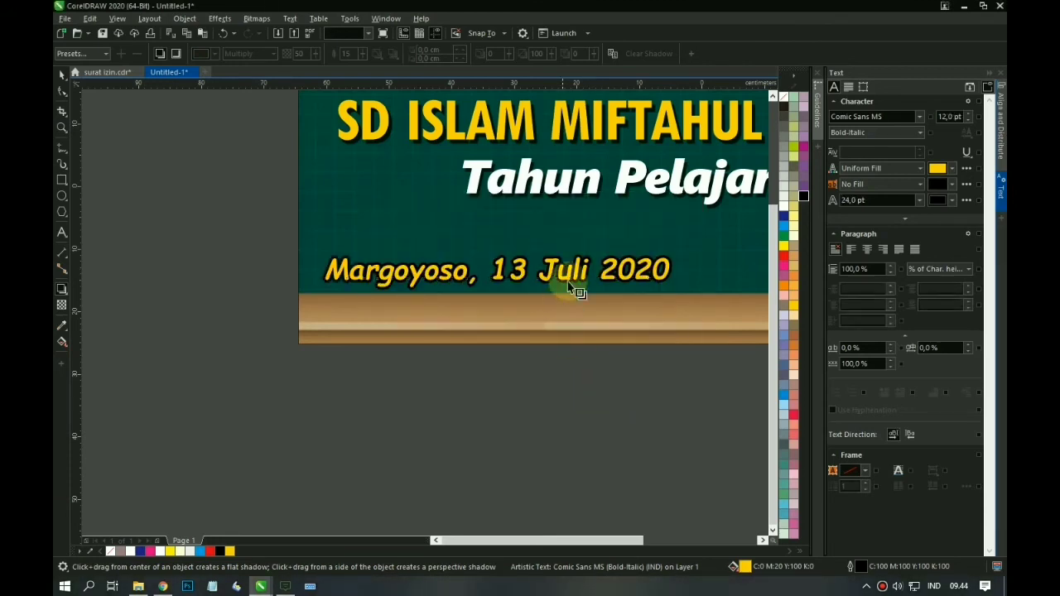
Try a white fill and a yellow fill (C:0 M:0 Y:100 K:0) on the date line.
{"action": "key", "text": "space"}
{"action": "left_click", "coordinate": [784, 205]}
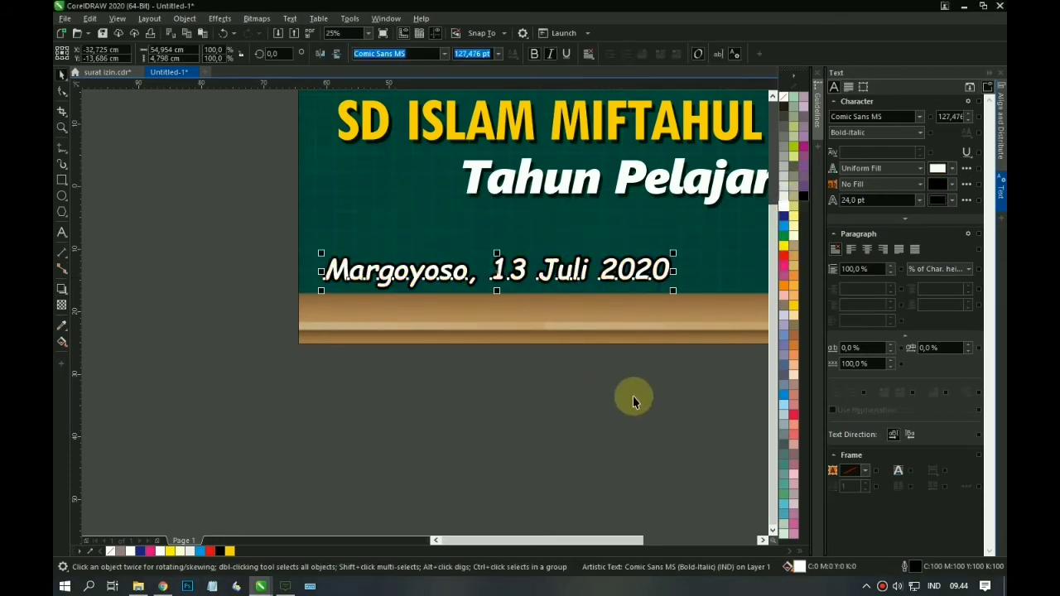
{"action": "left_click", "coordinate": [783, 246]}
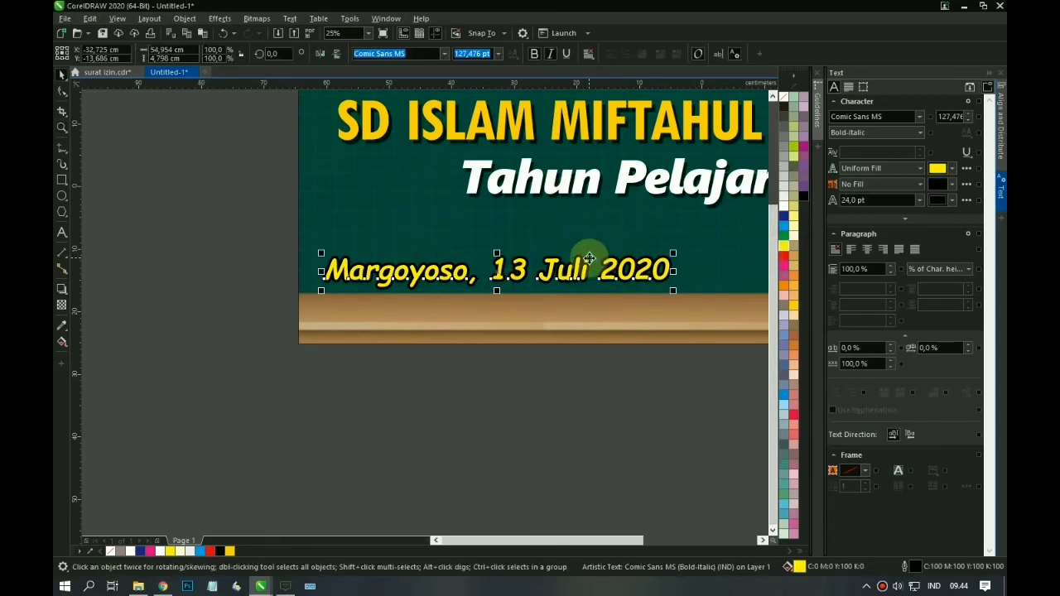
Remove the outline from the "Margoyoso, 13 Juli 2020" date line.
{"action": "scroll", "coordinate": [472, 244], "scroll_direction": "up", "scroll_amount": 5}
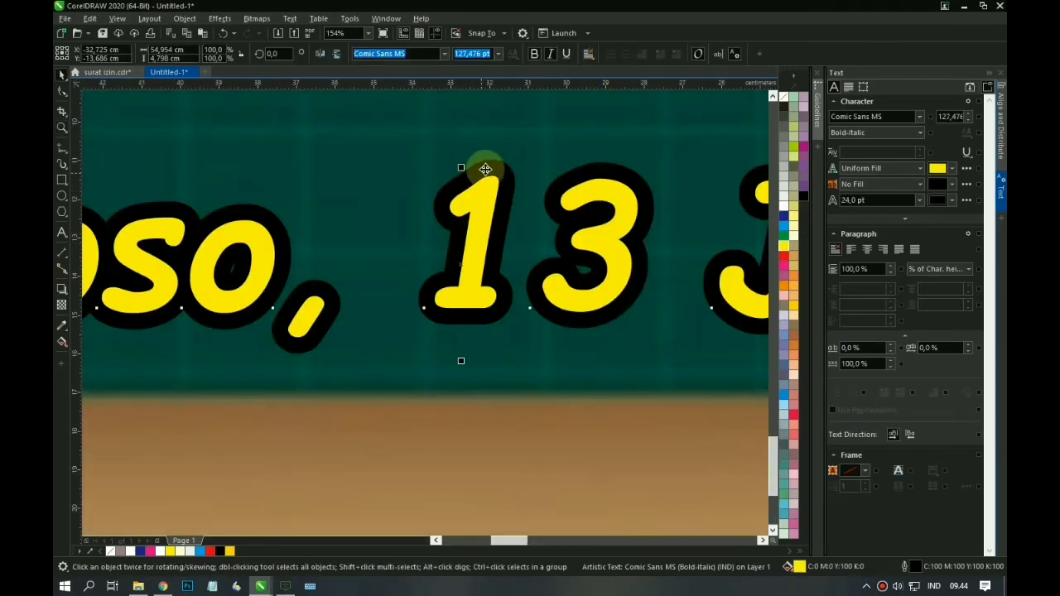
{"action": "right_click", "coordinate": [782, 97]}
{"action": "scroll", "coordinate": [564, 273], "scroll_direction": "down", "scroll_amount": 8}
{"action": "scroll", "coordinate": [497, 302], "scroll_direction": "up", "scroll_amount": 3}
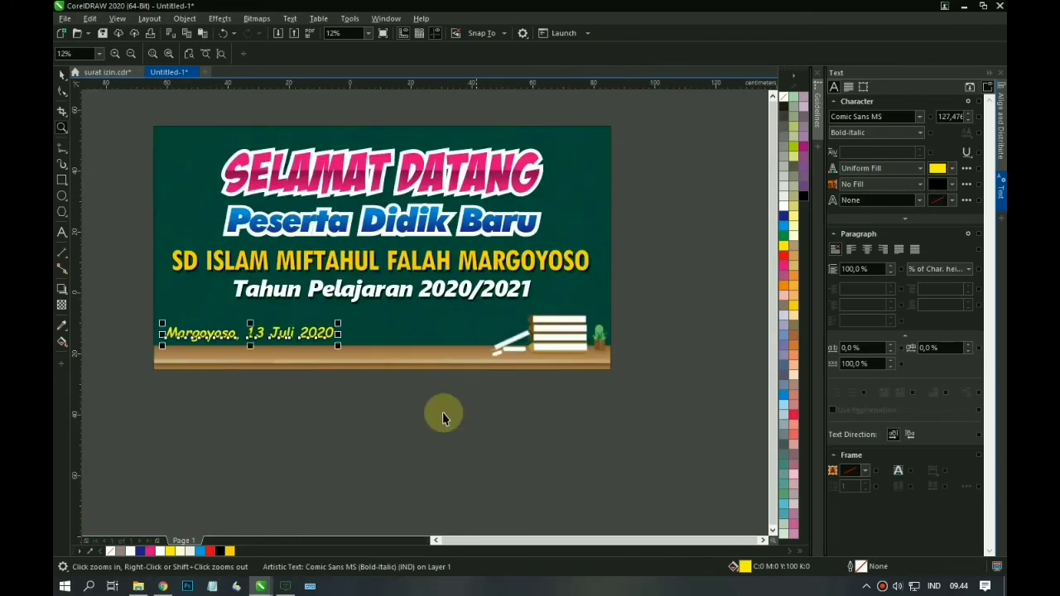
Lower the date line slightly to Y about -13.925 cm and fill it pale yellow (C:0 M:0 Y:20 K:0).
{"action": "key", "text": "F2"}
{"action": "left_click_drag", "start_coordinate": [142, 303], "coordinate": [449, 390]}
{"action": "left_click", "coordinate": [243, 293]}
{"action": "scroll", "coordinate": [146, 295], "scroll_direction": "up", "scroll_amount": 2}
{"action": "left_click", "coordinate": [157, 297]}
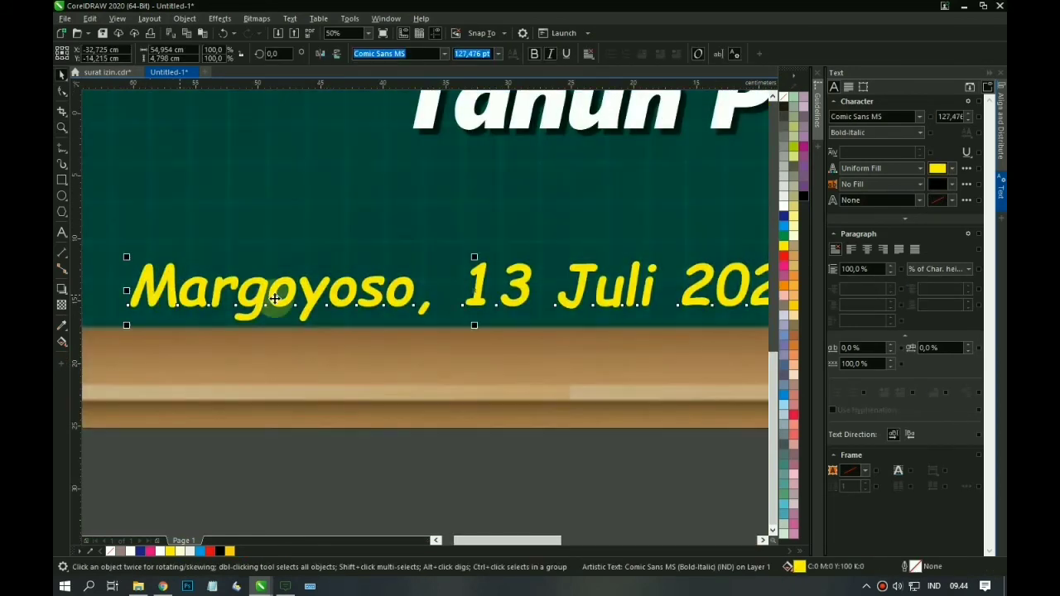
{"action": "left_click", "coordinate": [791, 203]}
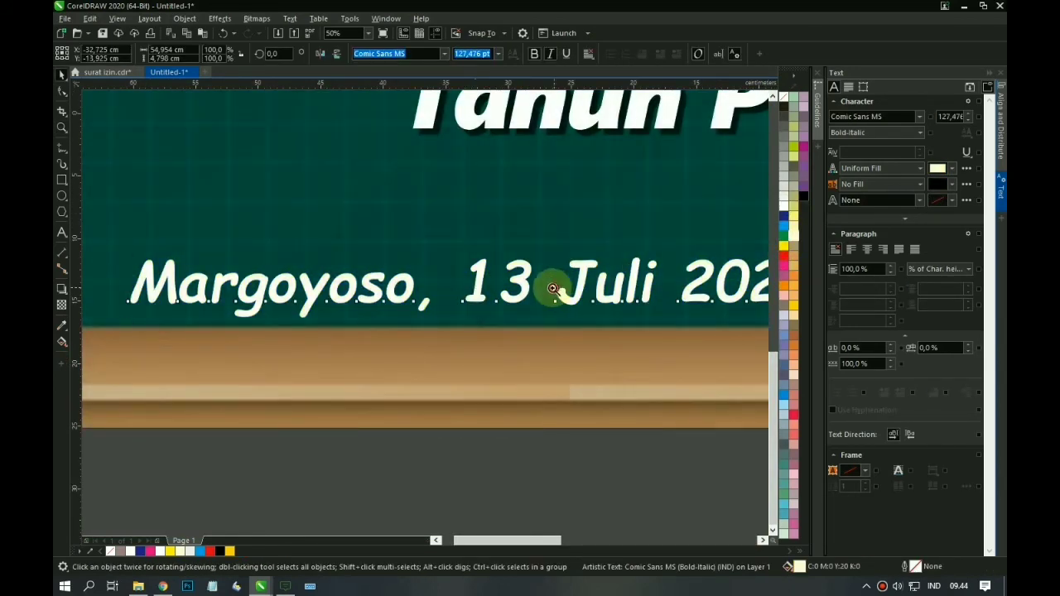
Fill the selected date line text with black (C:100 M:100 Y:100 K:100).
{"action": "key", "text": "F3"}
{"action": "key", "text": "F3"}
{"action": "key", "text": "F3"}
{"action": "key", "text": "F3"}
{"action": "left_click_drag", "start_coordinate": [389, 250], "coordinate": [531, 336]}
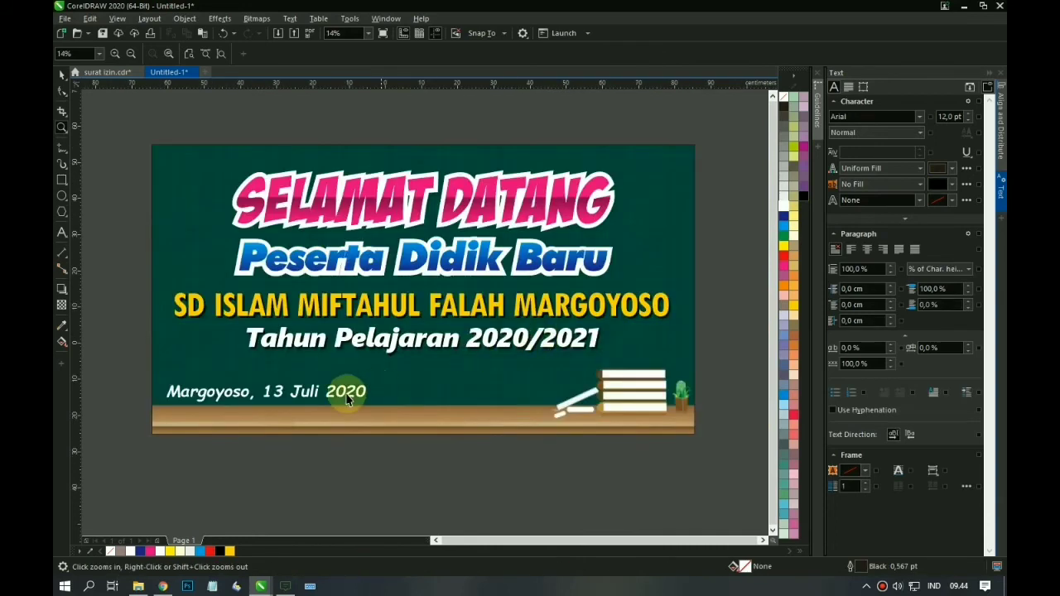
{"action": "key", "text": "space"}
{"action": "left_click", "coordinate": [347, 400]}
{"action": "left_click", "coordinate": [803, 196]}
Add a thin outside contour in black around the letters of the date line.
{"action": "key", "text": "z"}
{"action": "left_click_drag", "start_coordinate": [168, 378], "coordinate": [180, 402]}
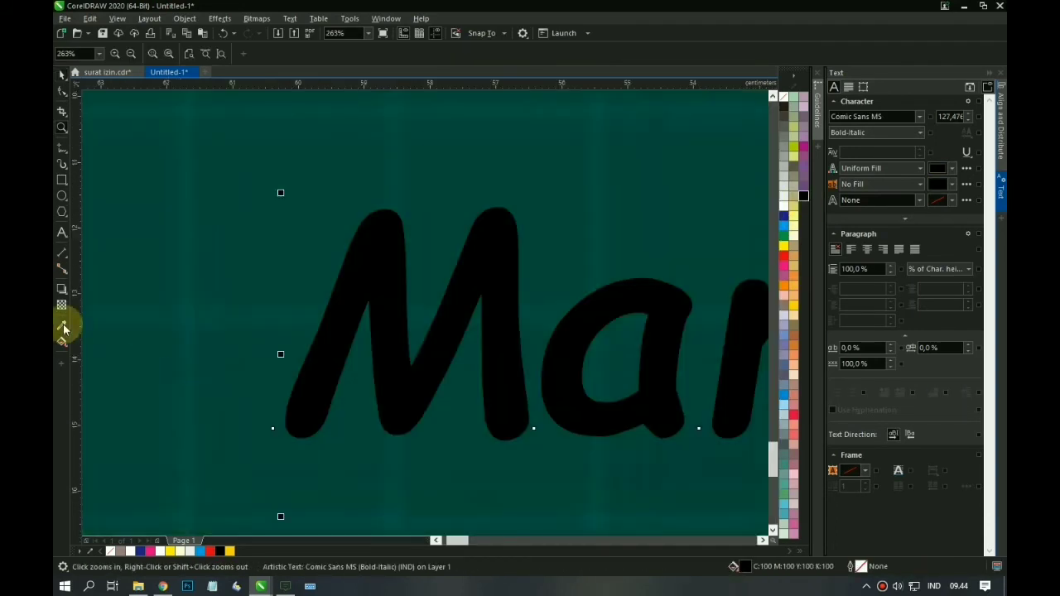
{"action": "left_click", "coordinate": [66, 294]}
{"action": "left_click", "coordinate": [92, 300]}
{"action": "left_click_drag", "start_coordinate": [268, 438], "coordinate": [264, 437]}
Review the whole banner fitted to the window and in full-screen preview.
{"action": "key", "text": "F3"}
{"action": "key", "text": "F3"}
{"action": "key", "text": "F3"}
{"action": "key", "text": "F3"}
{"action": "key", "text": "F3"}
{"action": "key", "text": "F3"}
{"action": "key", "text": "F3"}
{"action": "key", "text": "z"}
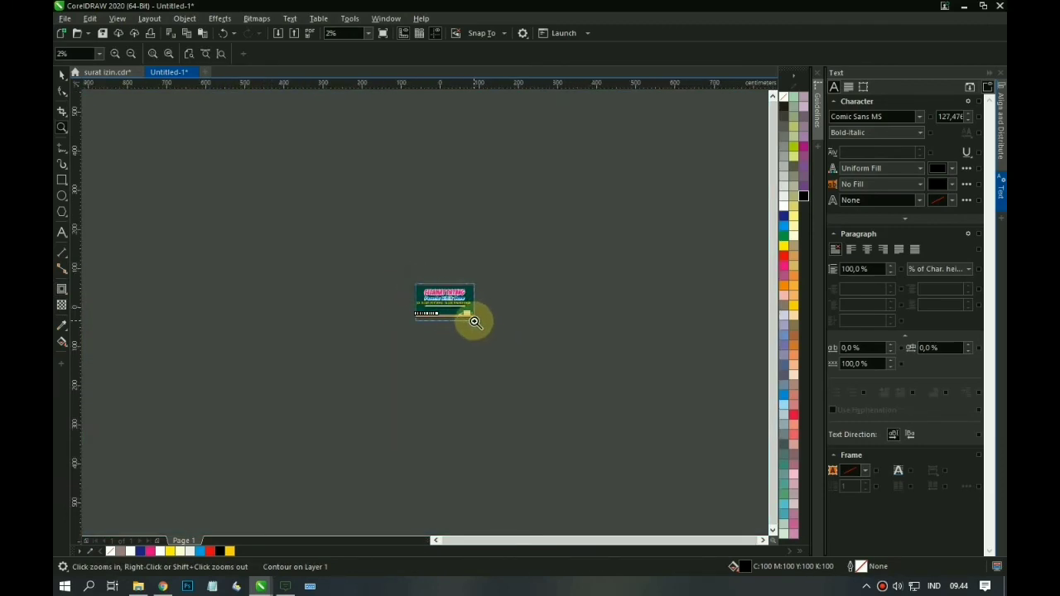
{"action": "key", "text": "F4"}
{"action": "key", "text": "space"}
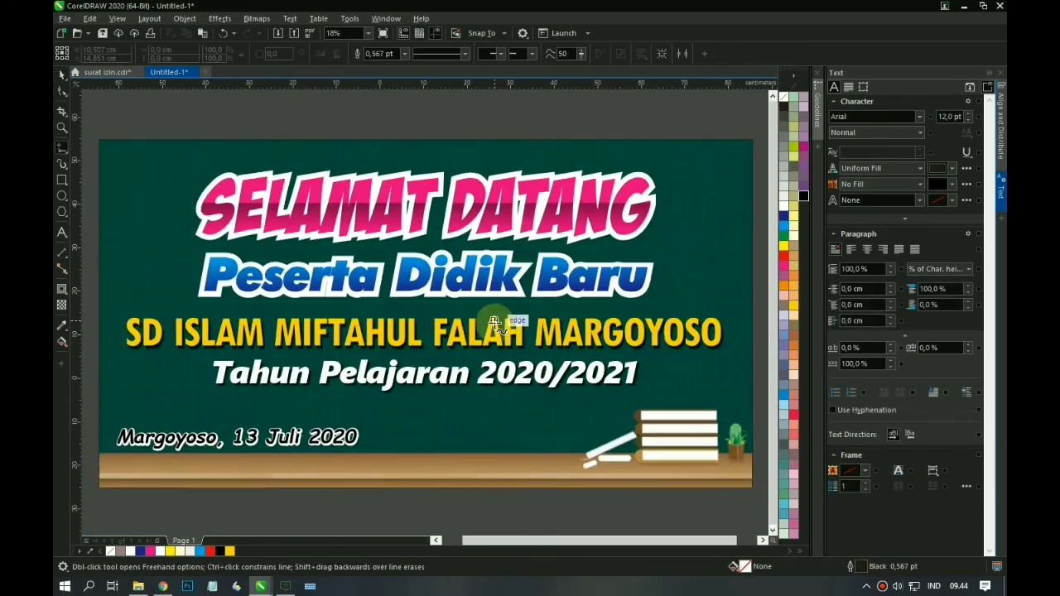
{"action": "key", "text": "F9"}
{"action": "key", "text": "F9"}
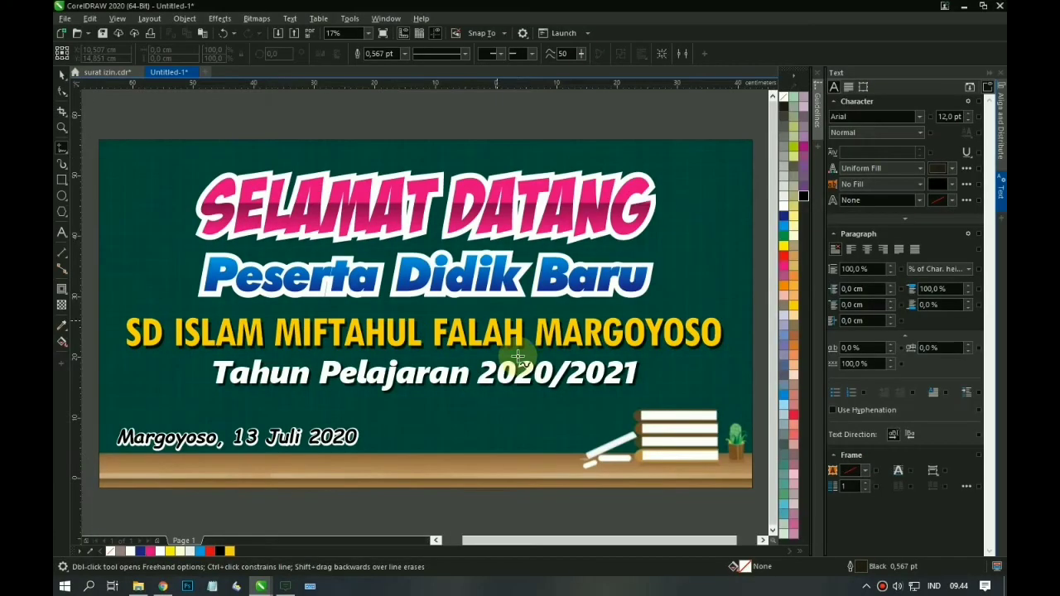
{"action": "key", "text": "space"}
Switch to WhatsApp, open the first contact's chat and send the "surat izin" image from the Desktop.
{"action": "left_click", "coordinate": [290, 587]}
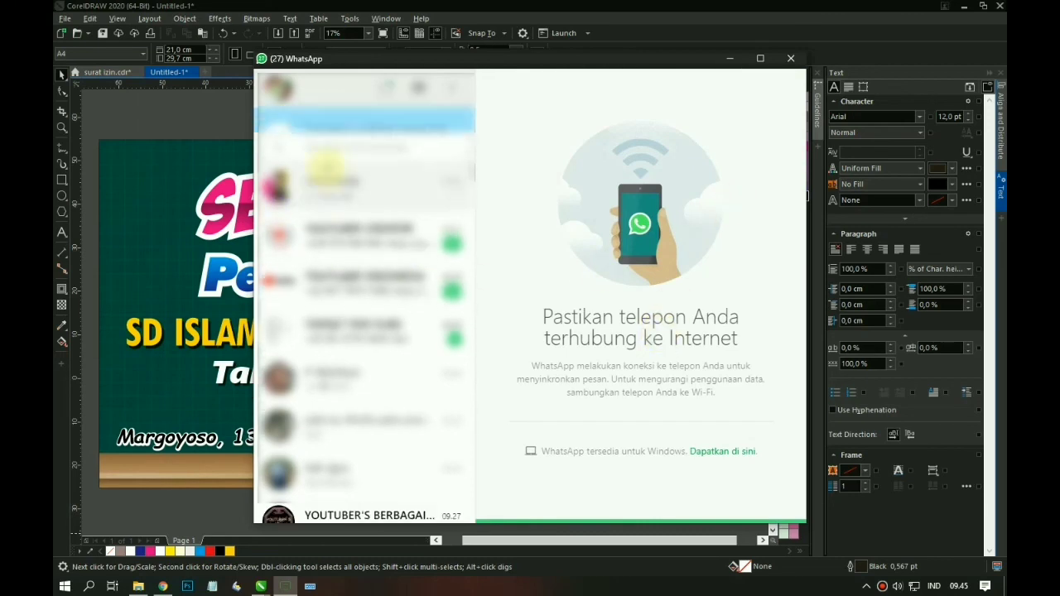
{"action": "left_click", "coordinate": [363, 230]}
{"action": "left_click", "coordinate": [759, 90]}
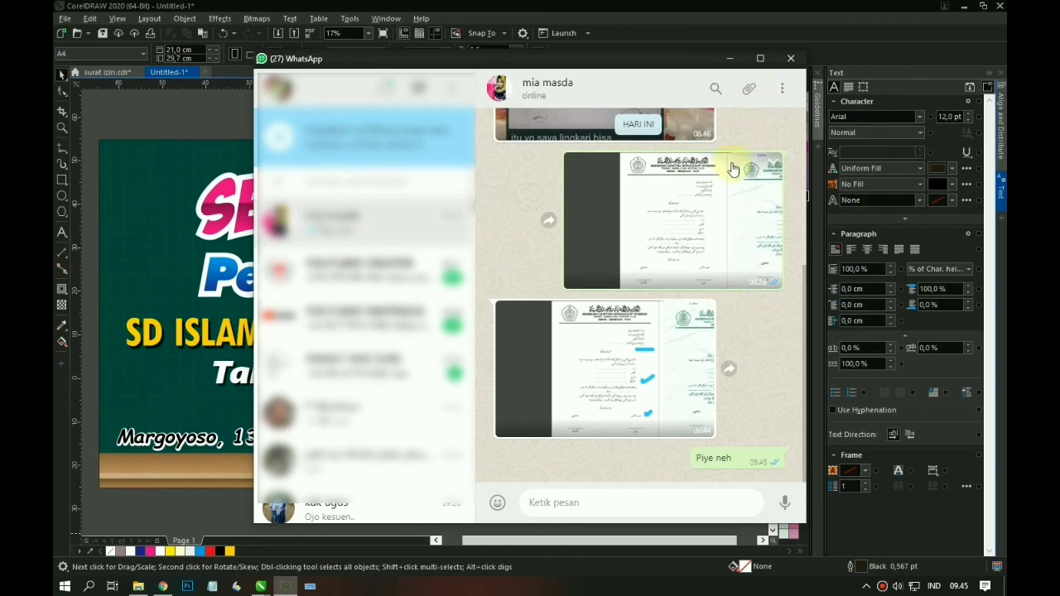
{"action": "left_click", "coordinate": [749, 136]}
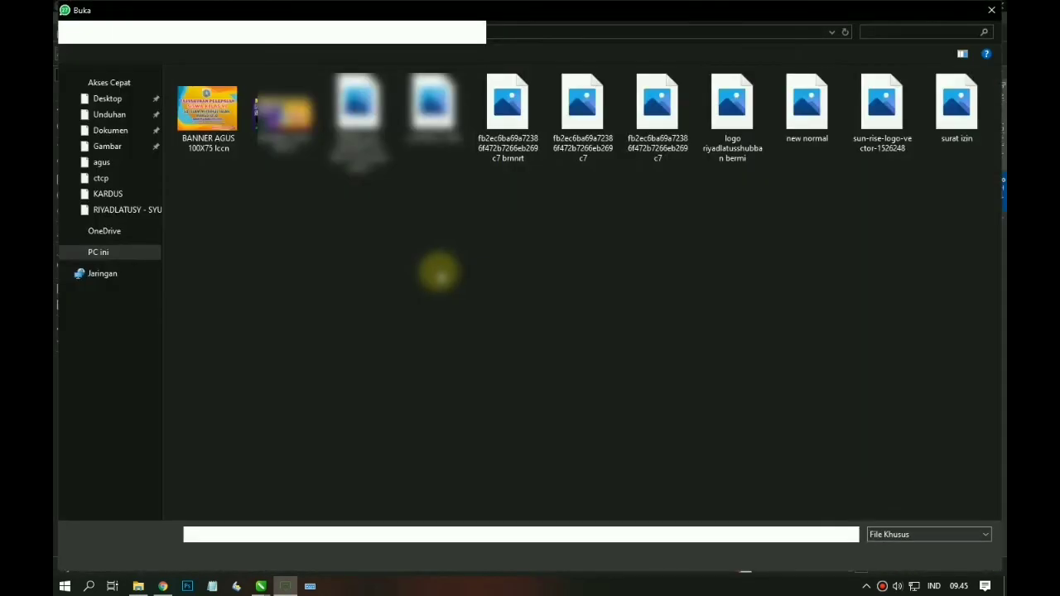
{"action": "double_click", "coordinate": [936, 117]}
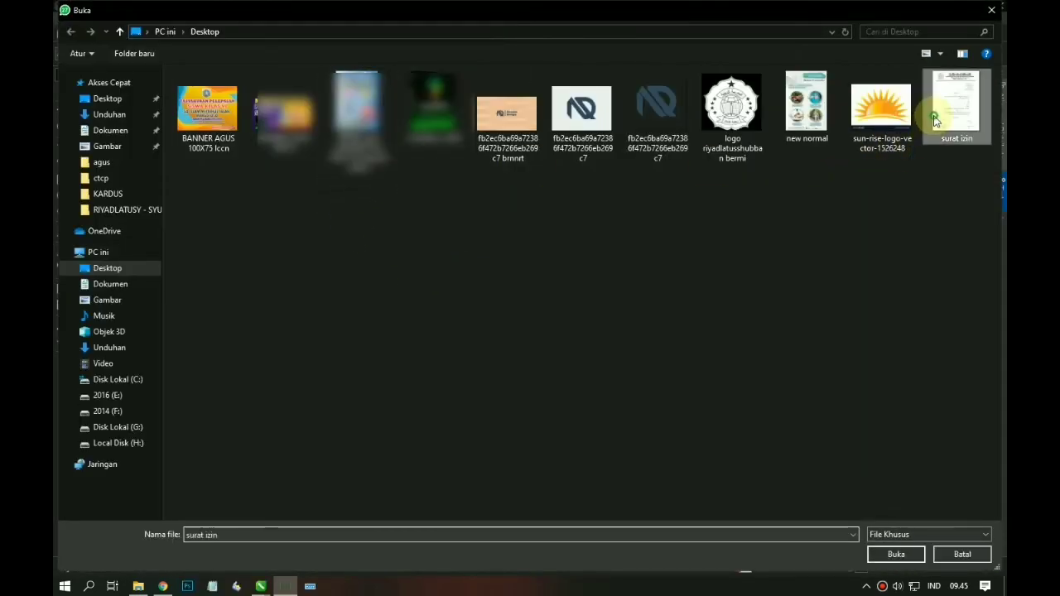
{"action": "left_click", "coordinate": [744, 470]}
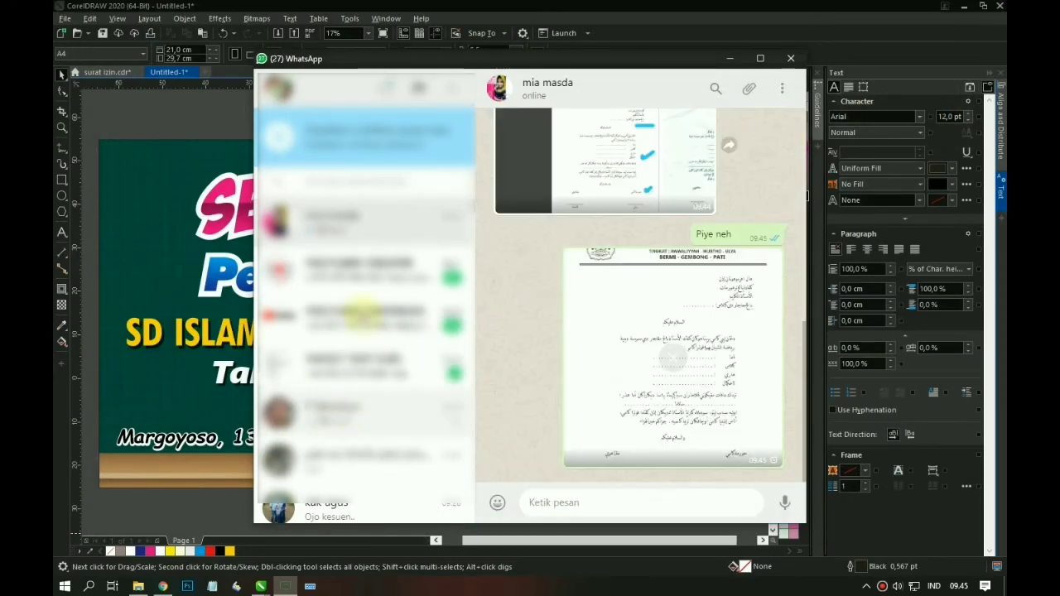
Send the copied banner image without a caption in the client's WhatsApp chat and put the WhatsApp window away.
{"action": "left_click", "coordinate": [367, 502]}
{"action": "key", "text": "ctrl+v"}
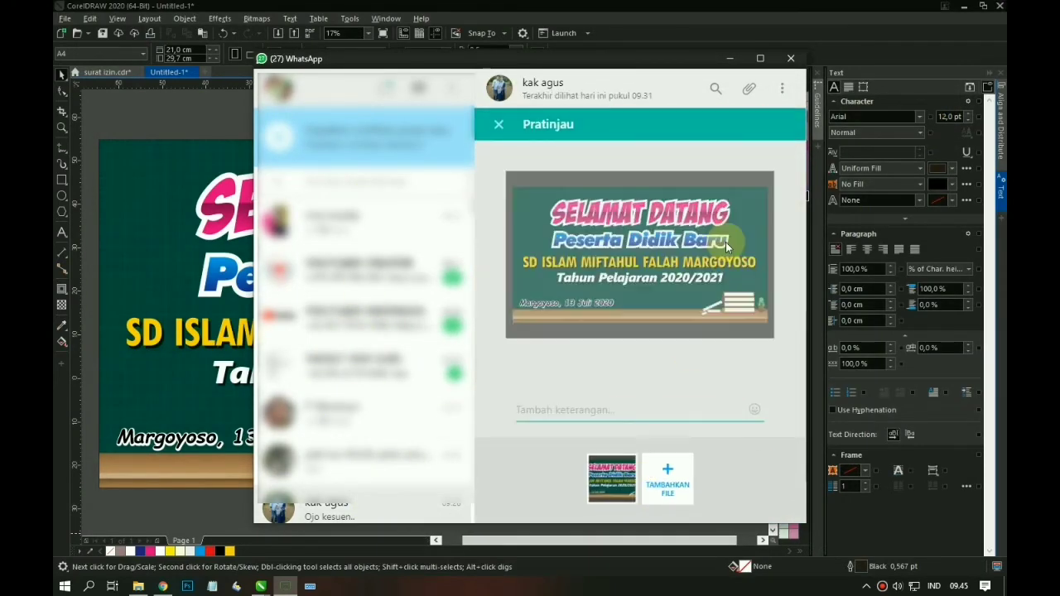
{"action": "left_click", "coordinate": [758, 437]}
{"action": "left_click", "coordinate": [734, 58]}
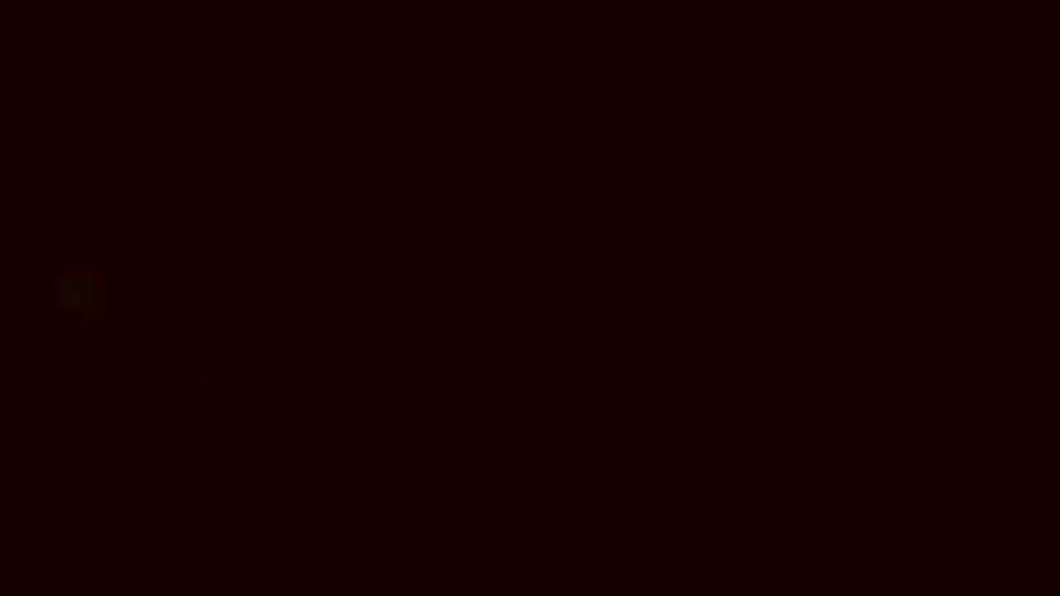